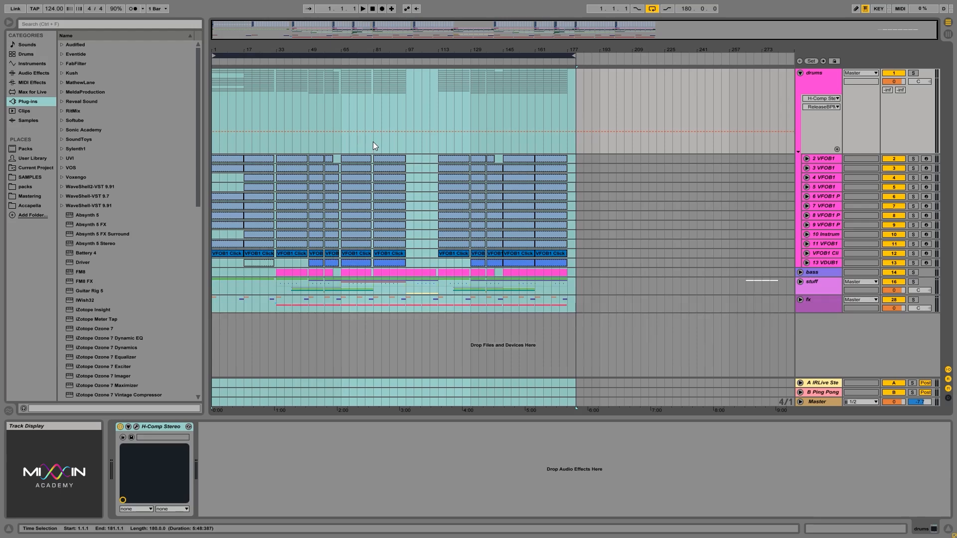
# Fold the drums group and review the devices on the drums, bass, stuff and fx tracks in turn.
pyautogui.click(800, 73)
pyautogui.click(814, 97)
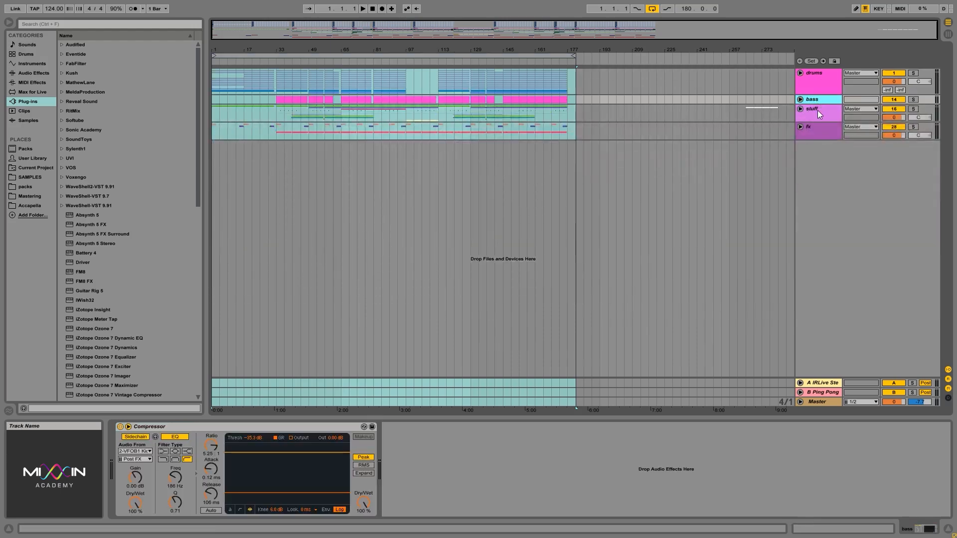
pyautogui.click(817, 110)
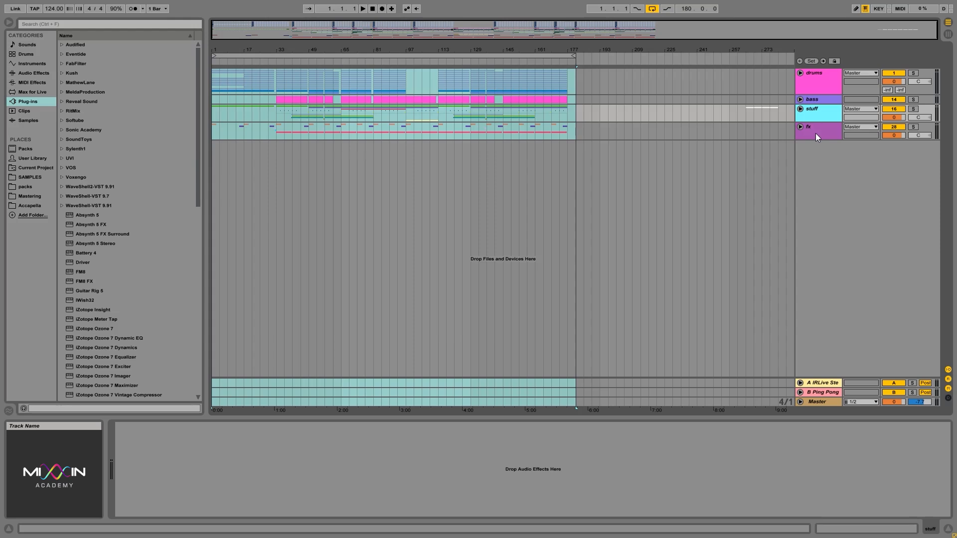
pyautogui.click(815, 133)
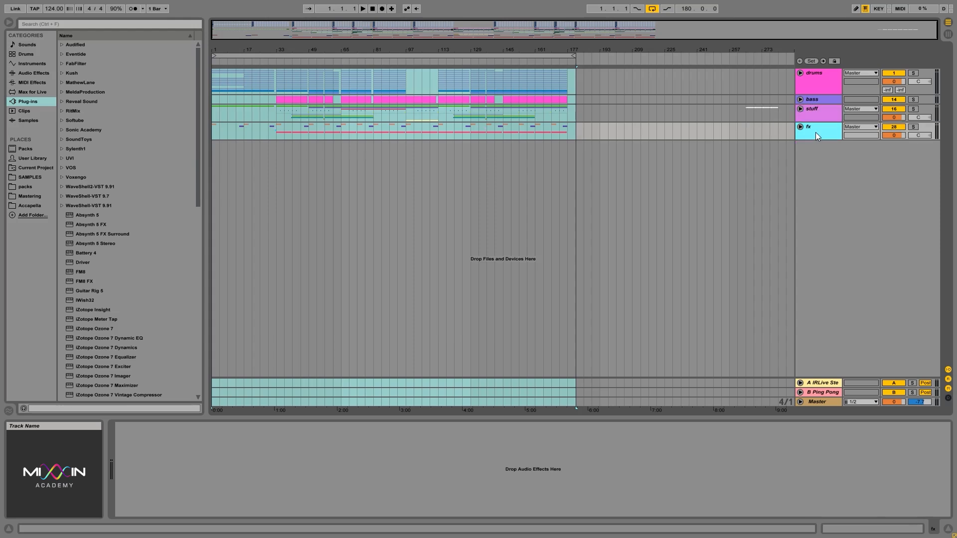
pyautogui.click(815, 89)
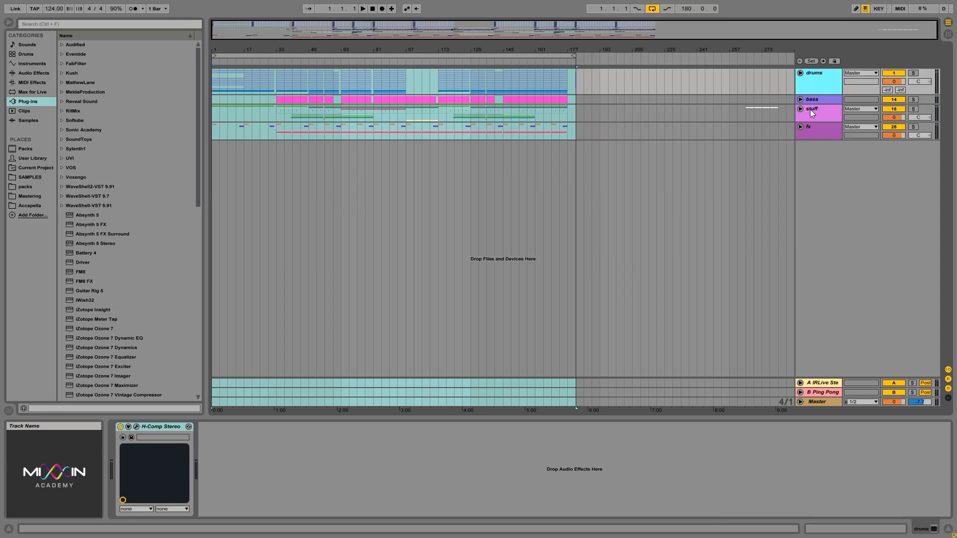
pyautogui.click(812, 117)
pyautogui.click(805, 81)
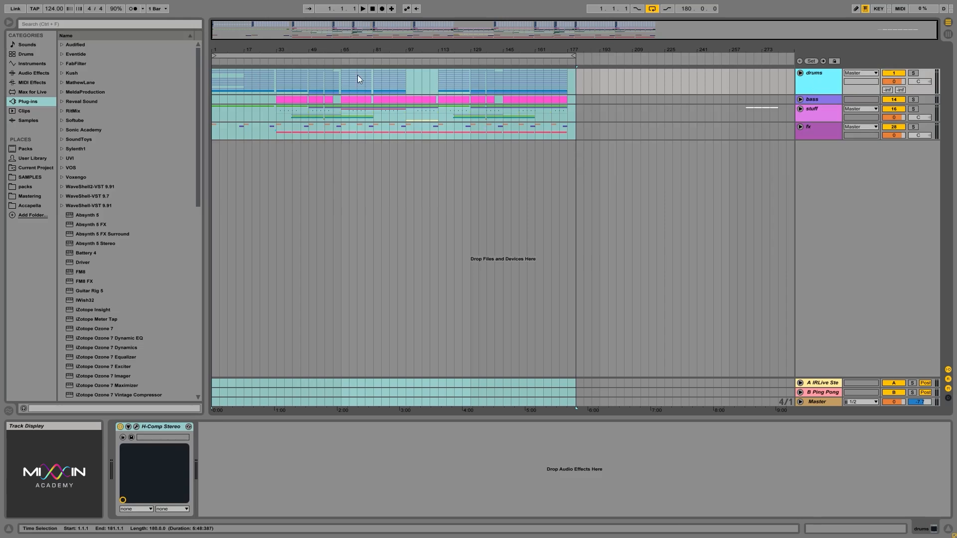
# Solo the drums group and play the arrangement from bar 65.
pyautogui.hotkey('ctrl', 'a')
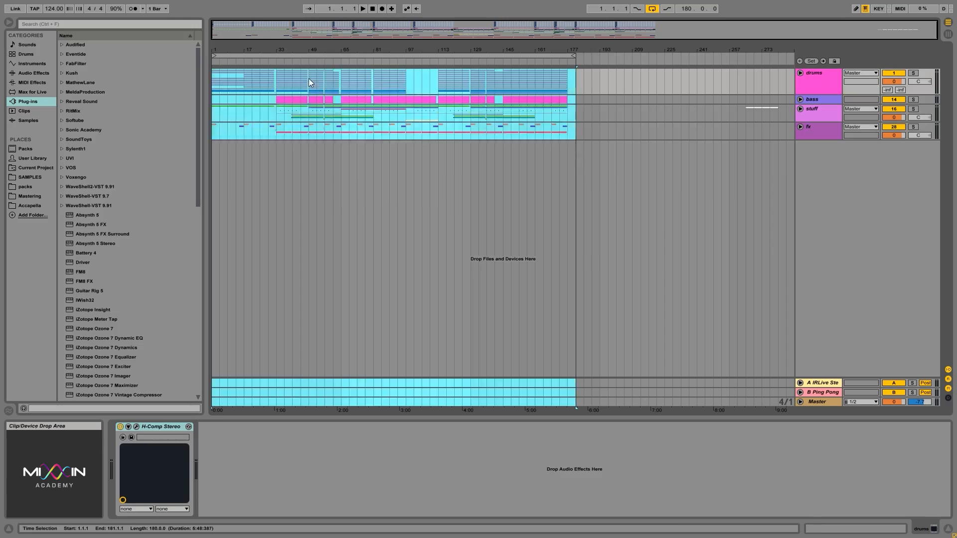
pyautogui.click(342, 79)
pyautogui.click(913, 73)
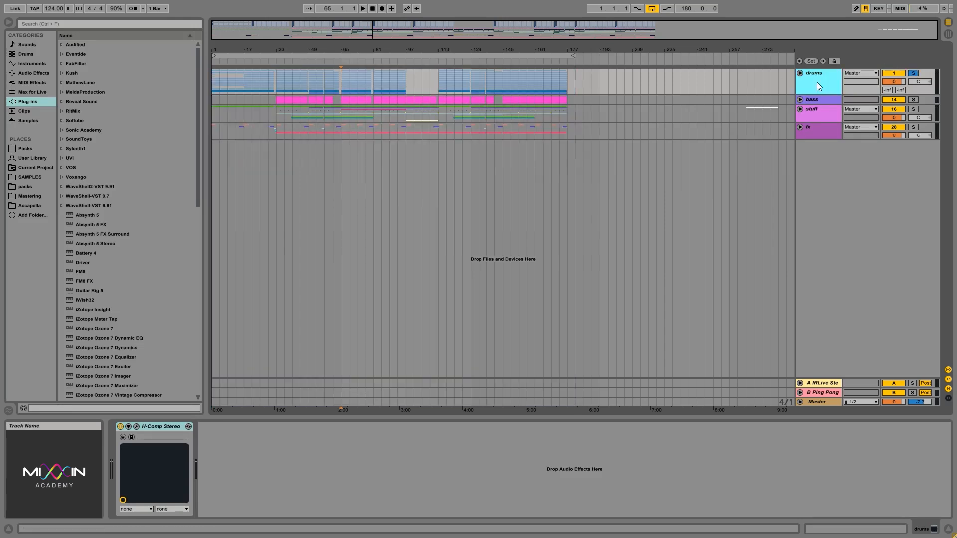
pyautogui.press('space')
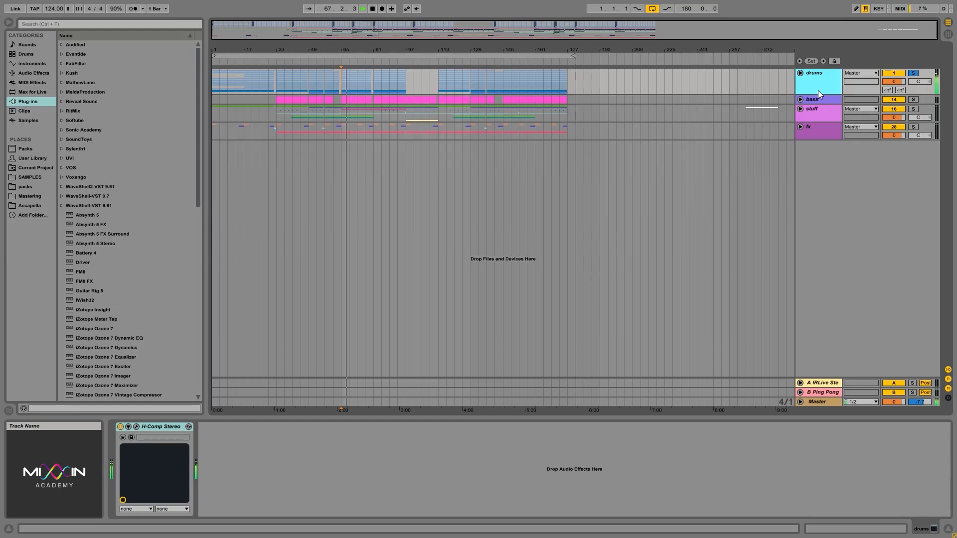
pyautogui.moveTo(344, 50); pyautogui.dragTo(344, 85)
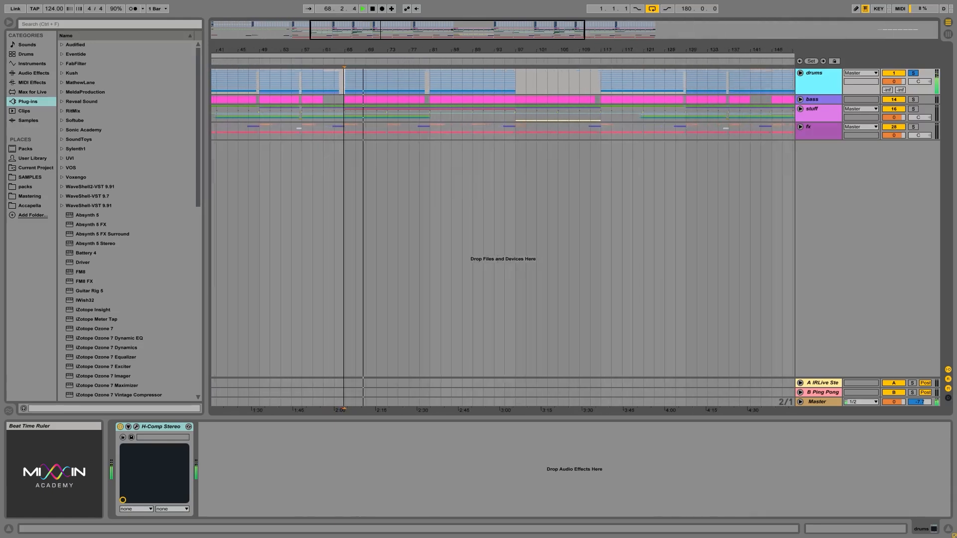
# Unfold the drums group, stop playback and inspect its individual tracks from the kick to the ride.
pyautogui.click(800, 73)
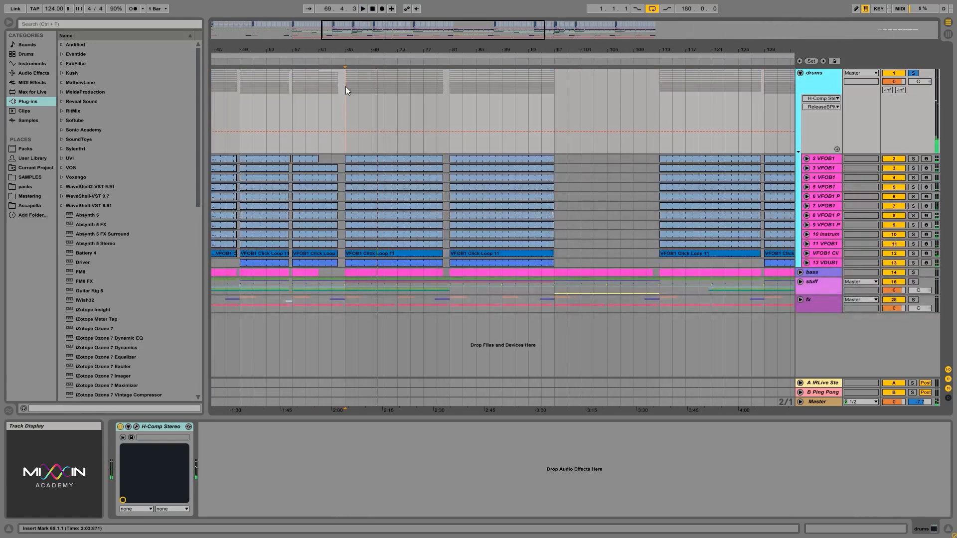
pyautogui.press('space')
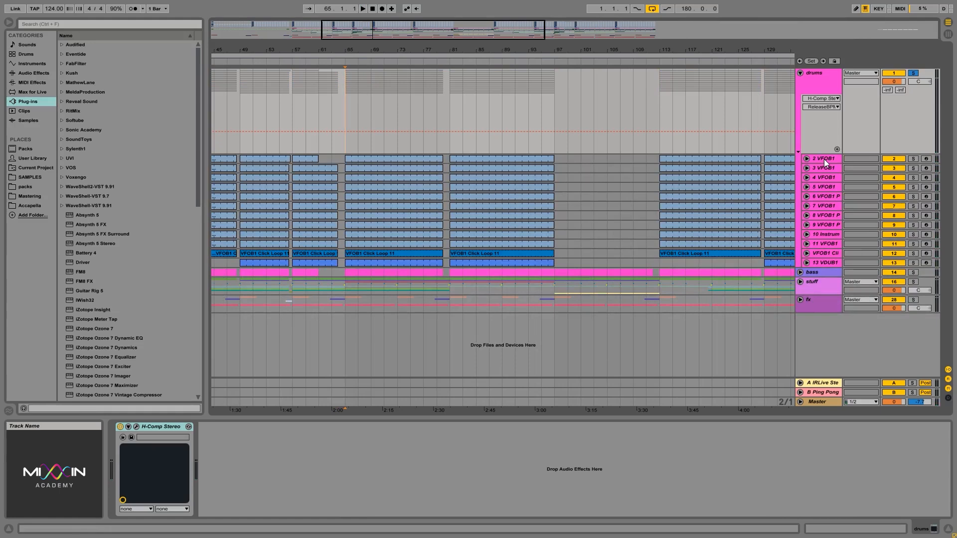
pyautogui.click(825, 224)
pyautogui.click(818, 158)
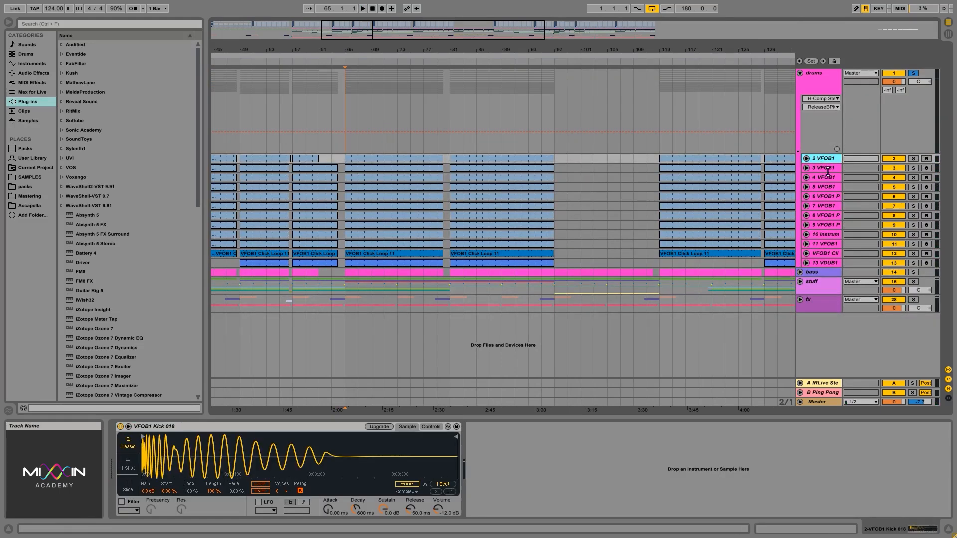
pyautogui.click(834, 204)
pyautogui.click(825, 253)
pyautogui.click(821, 262)
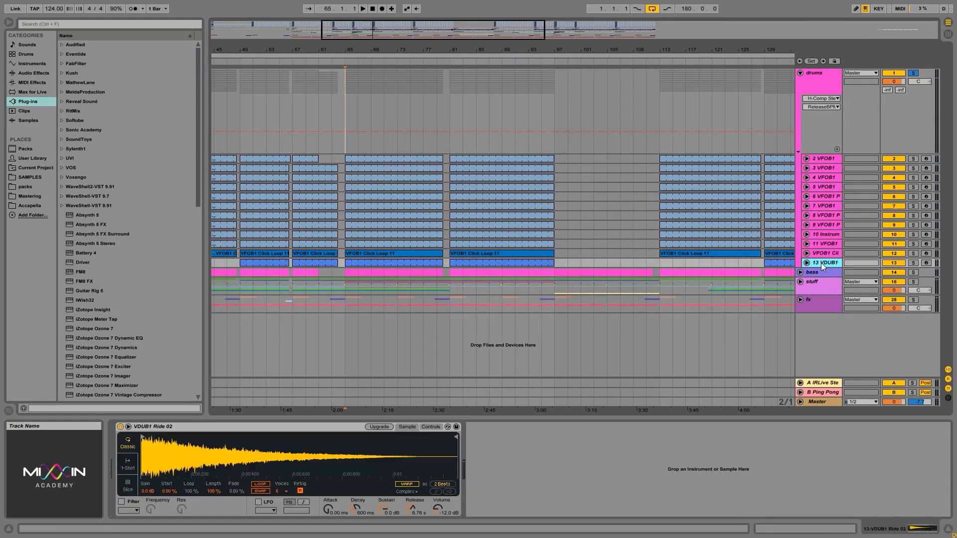
pyautogui.click(818, 159)
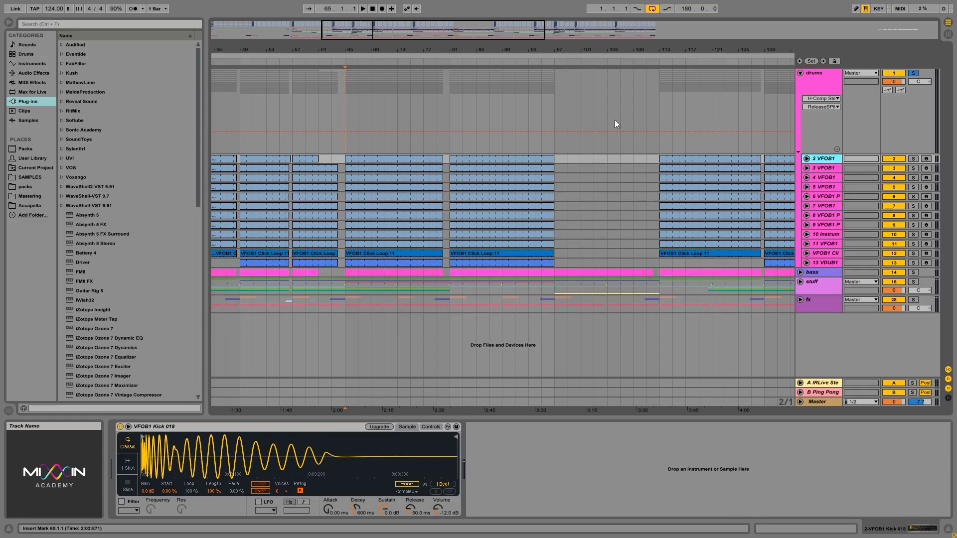
# Fold the drums group and add an Auto Filter after its H-Comp Stereo.
pyautogui.click(823, 78)
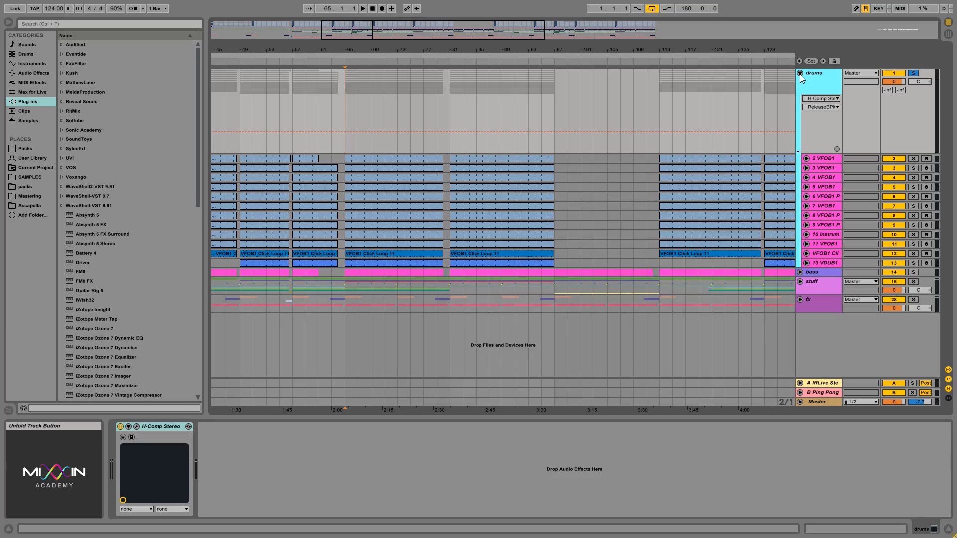
pyautogui.click(800, 74)
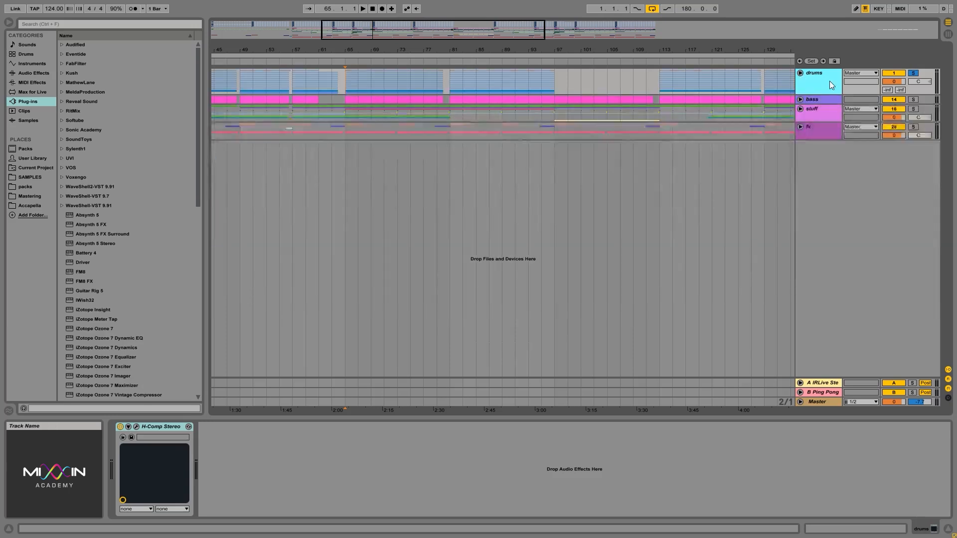
pyautogui.click(34, 72)
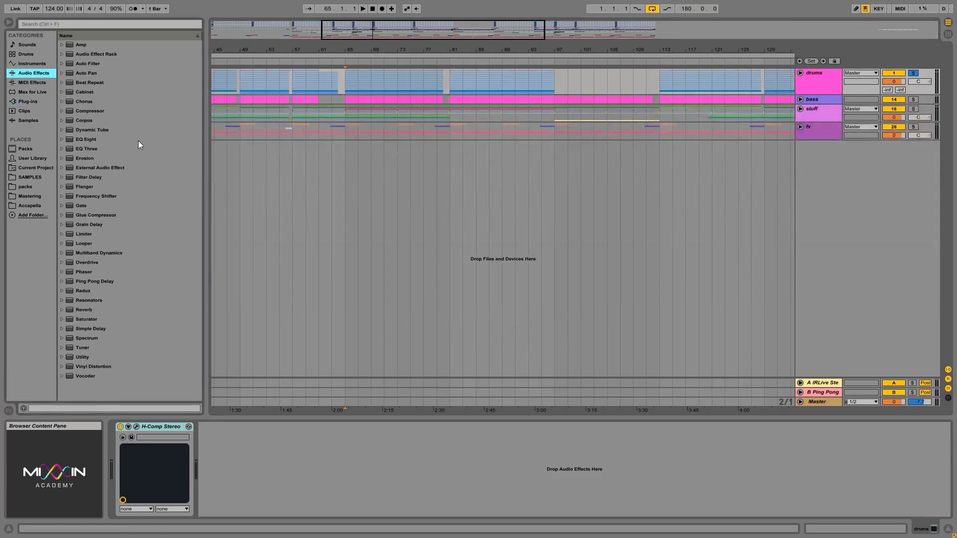
pyautogui.click(86, 64)
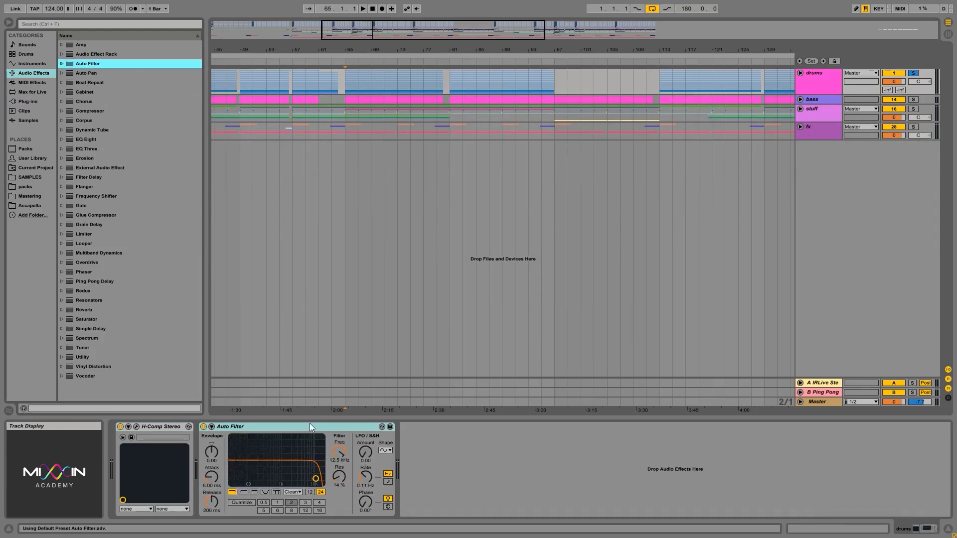
pyautogui.click(245, 427)
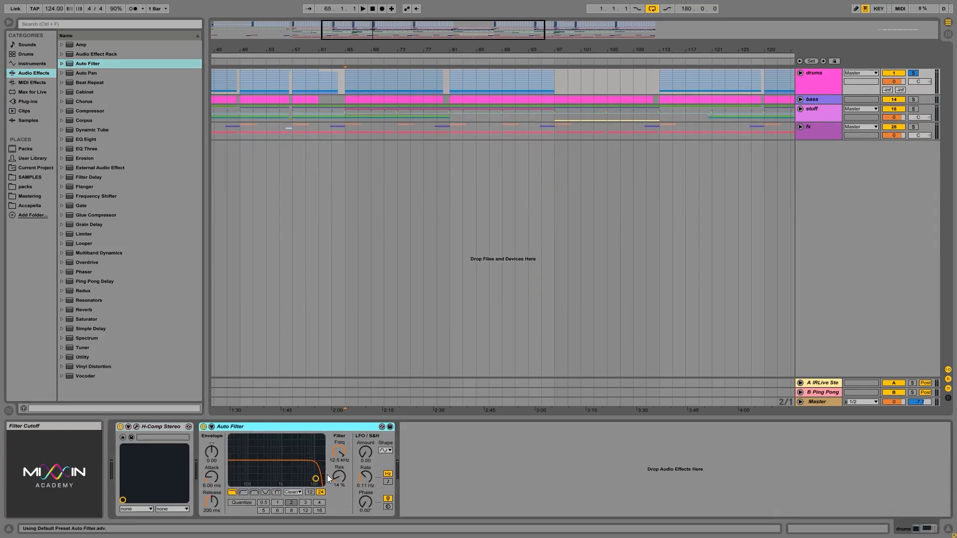
# Set the Auto Filter to high-pass with a 26.0 Hz frequency and 8.9 % resonance.
pyautogui.click(243, 492)
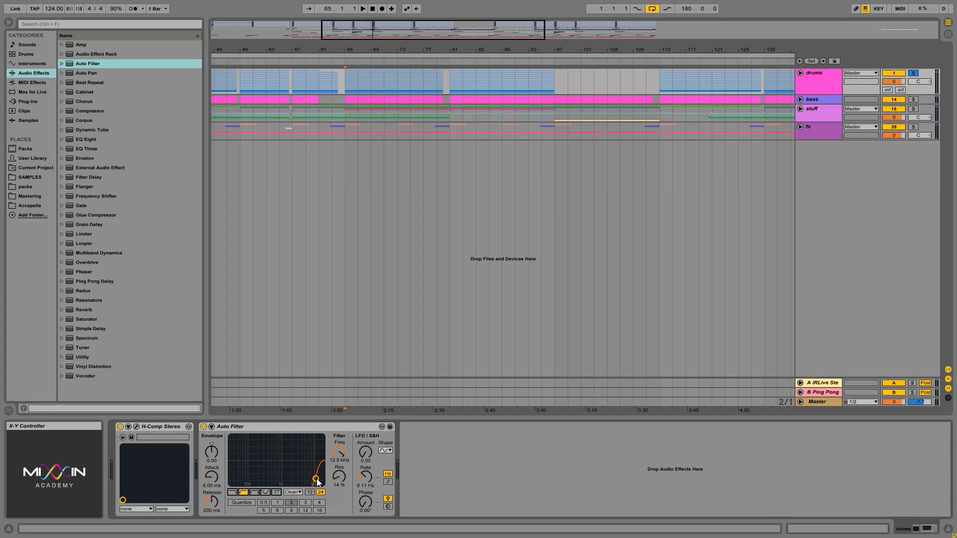
pyautogui.moveTo(341, 450); pyautogui.dragTo(341, 499)
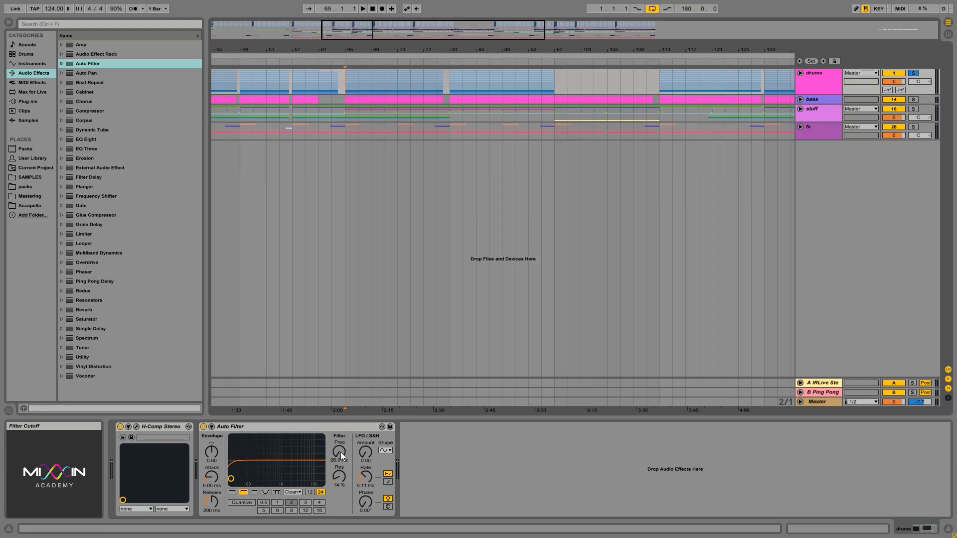
pyautogui.moveTo(341, 475); pyautogui.dragTo(341, 487)
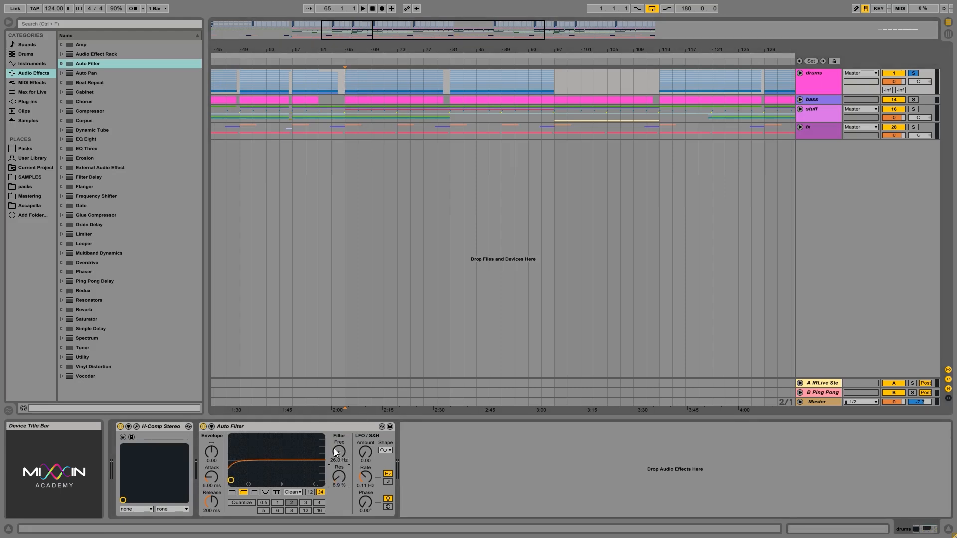
# Play the soloed drums from bar 65 while trying the filter cutoff, and place the insert marker at bar 77.
pyautogui.press('space')
pyautogui.moveTo(338, 453)
pyautogui.mouseDown()
pyautogui.moveTo(338, 412)
pyautogui.moveTo(342, 455)
pyautogui.mouseUp()
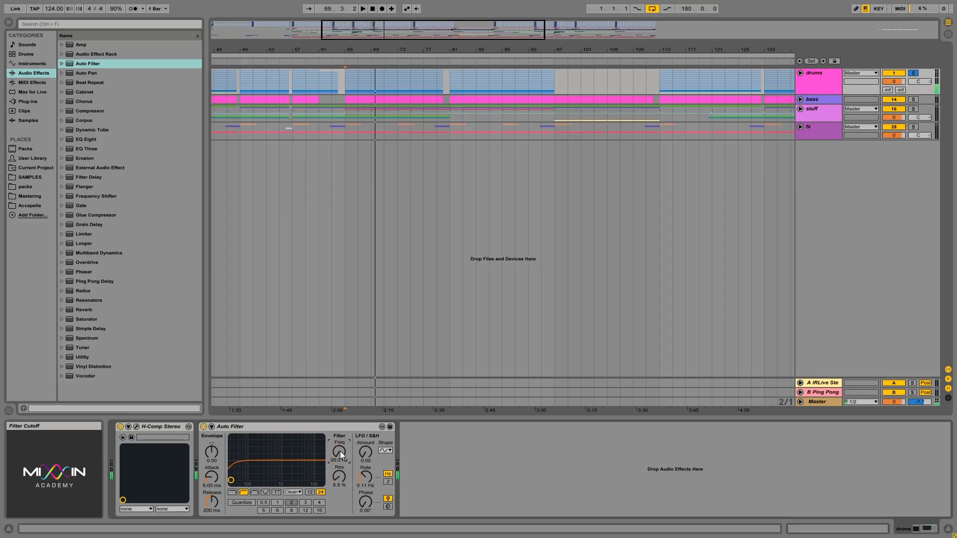
pyautogui.click(425, 80)
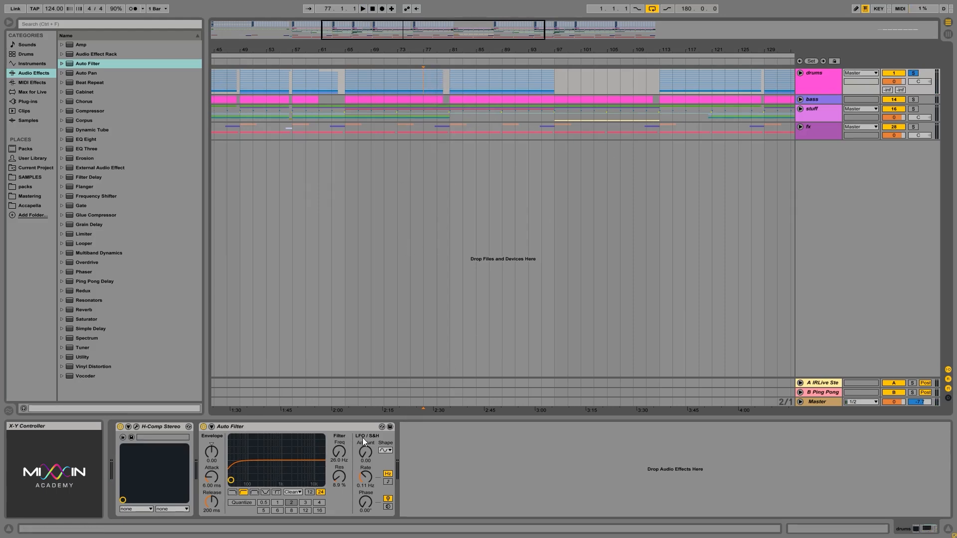
# Show the Auto Filter's Frequency envelope on the unfolded drums group, in a shorter lane, and raise the cutoff to 11.8 kHz.
pyautogui.click(339, 452)
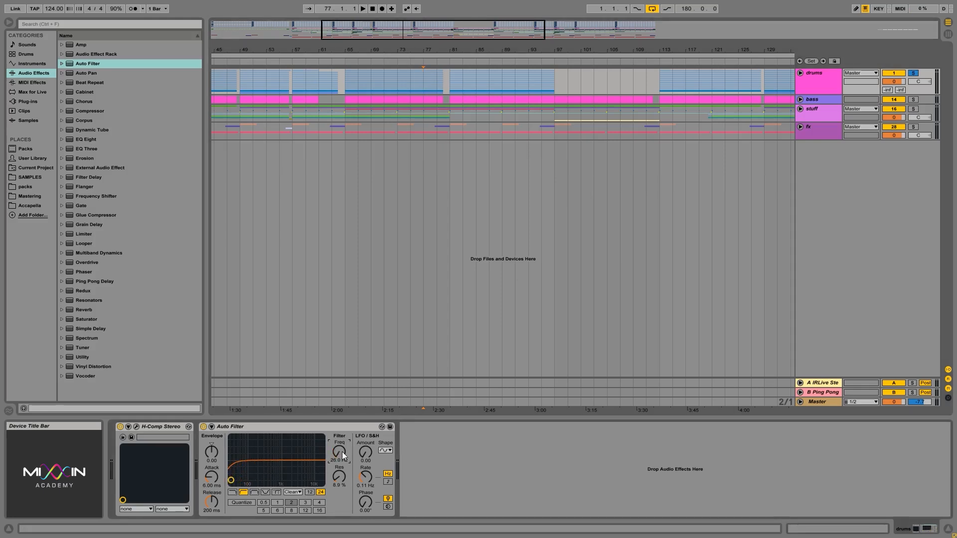
pyautogui.click(800, 73)
pyautogui.moveTo(817, 110); pyautogui.dragTo(816, 120)
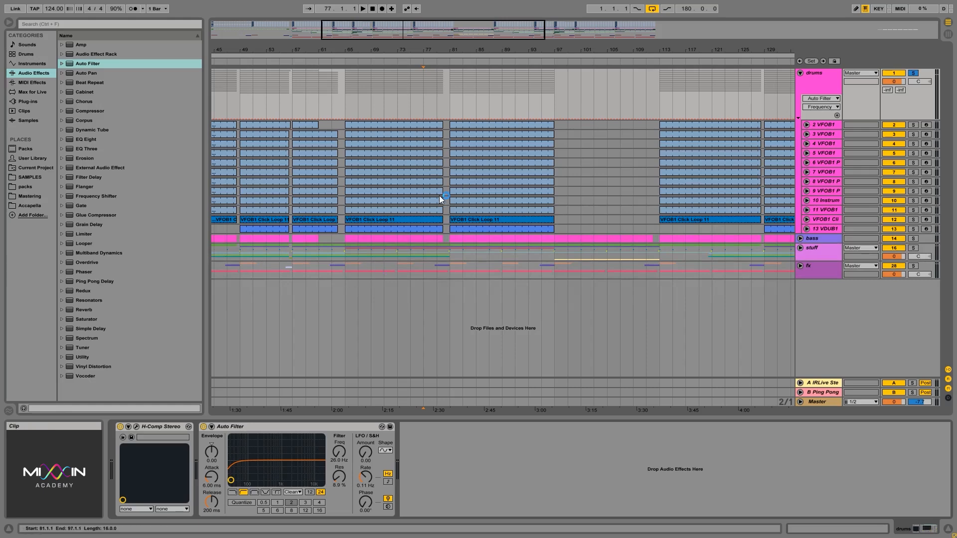
pyautogui.moveTo(342, 451)
pyautogui.mouseDown()
pyautogui.moveTo(341, 419)
pyautogui.moveTo(340, 445)
pyautogui.moveTo(347, 436)
pyautogui.mouseUp()
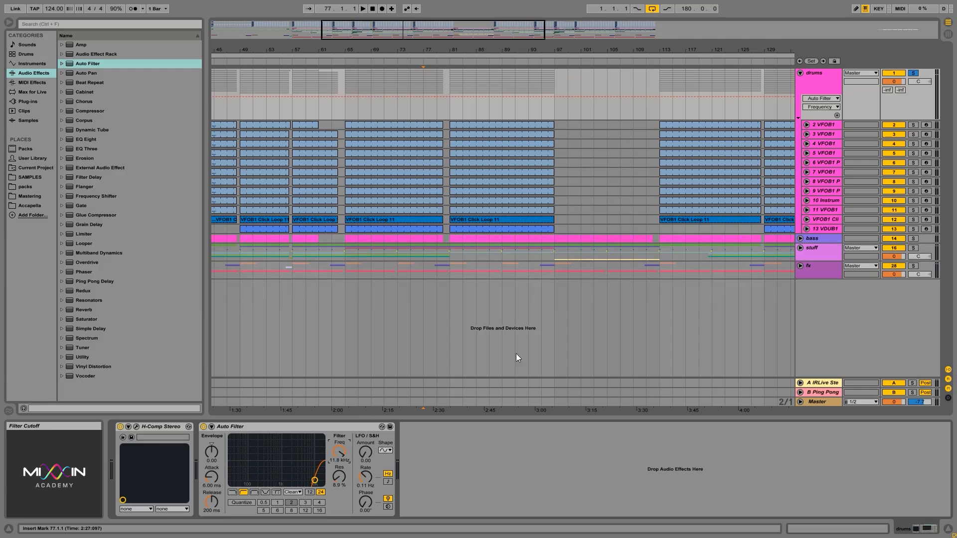
# Switch the drums group's automation lane to the Mixer's Track Panning and look through its parameter choices.
pyautogui.click(820, 98)
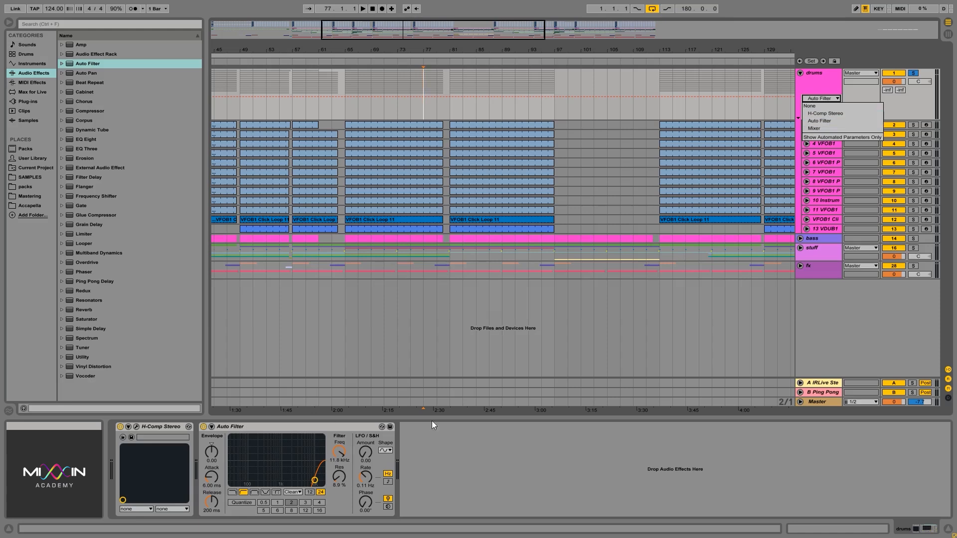
pyautogui.click(829, 129)
pyautogui.click(822, 105)
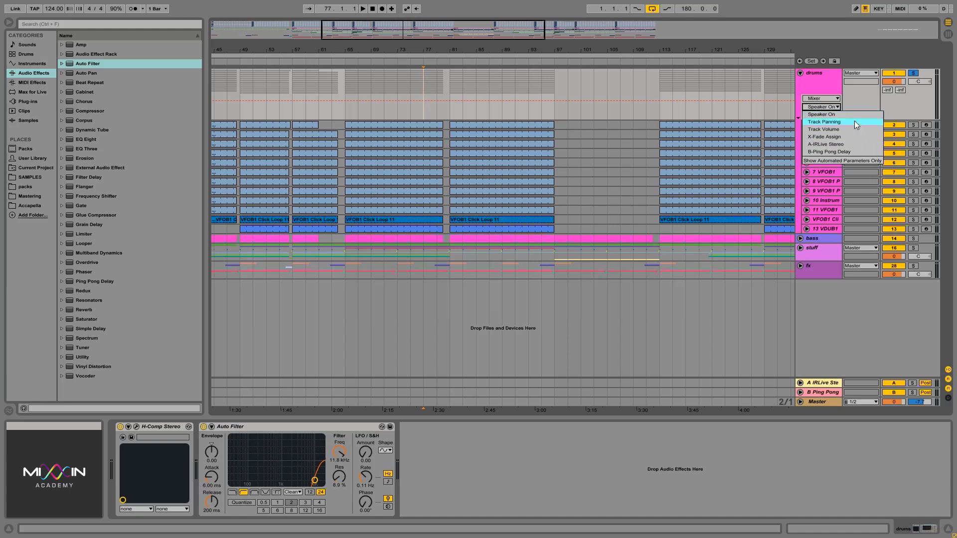
pyautogui.click(905, 87)
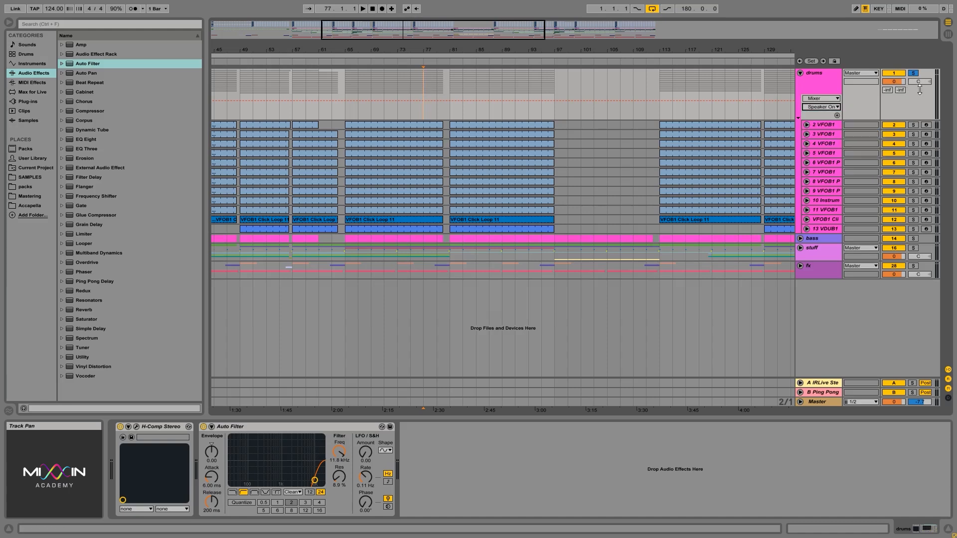
pyautogui.moveTo(922, 82); pyautogui.dragTo(922, 83)
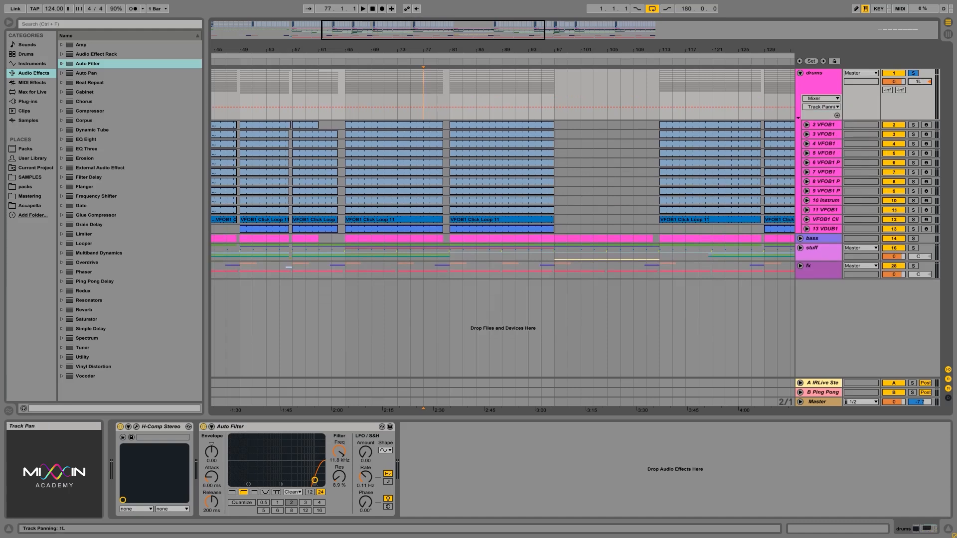
pyautogui.click(822, 107)
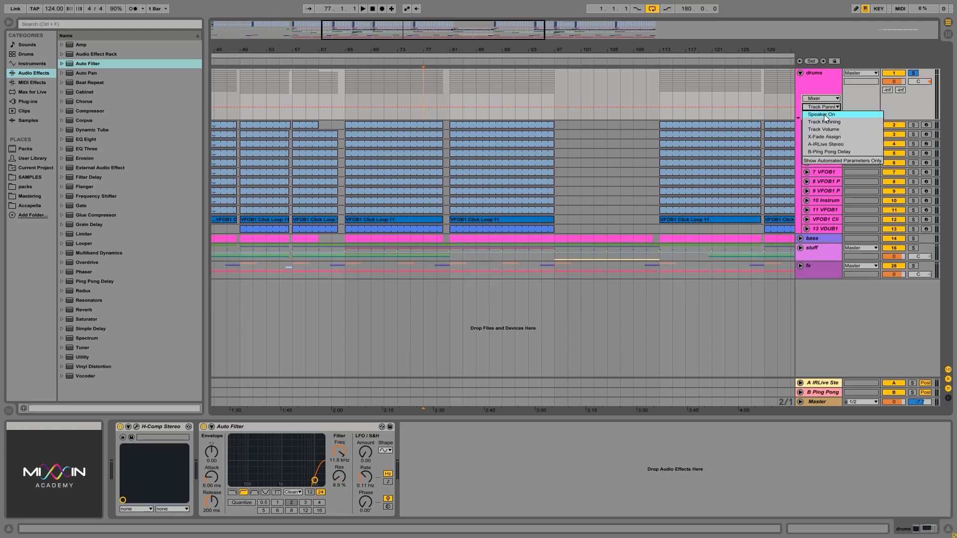
pyautogui.click(819, 102)
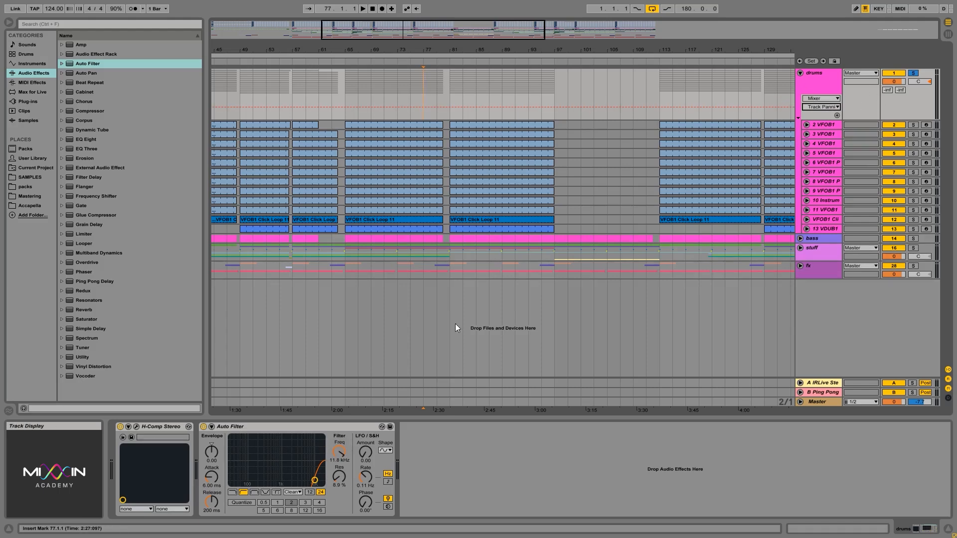
# Show the Auto Filter's Frequency envelope in the drums lane again and lower the cutoff to 403 Hz.
pyautogui.click(339, 452)
pyautogui.click(749, 130)
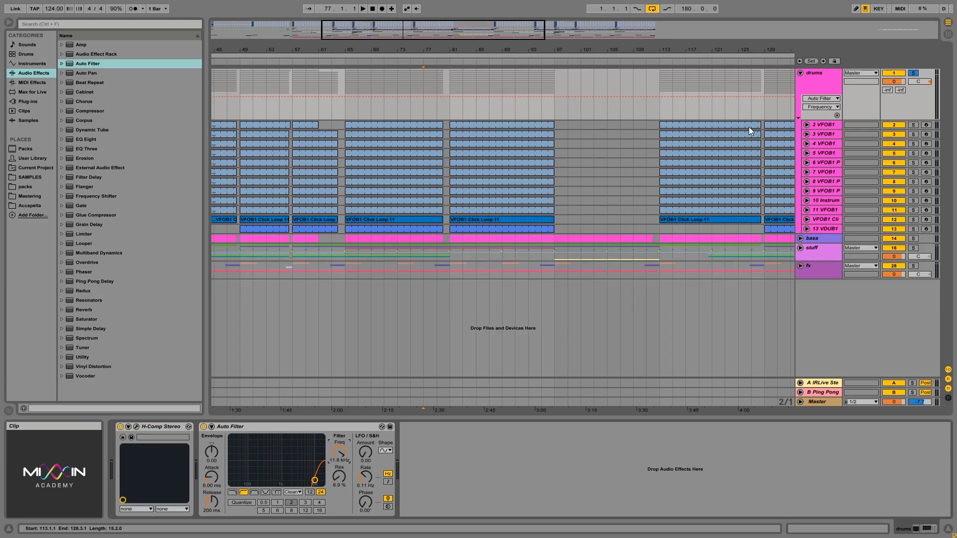
pyautogui.moveTo(342, 450); pyautogui.dragTo(340, 481)
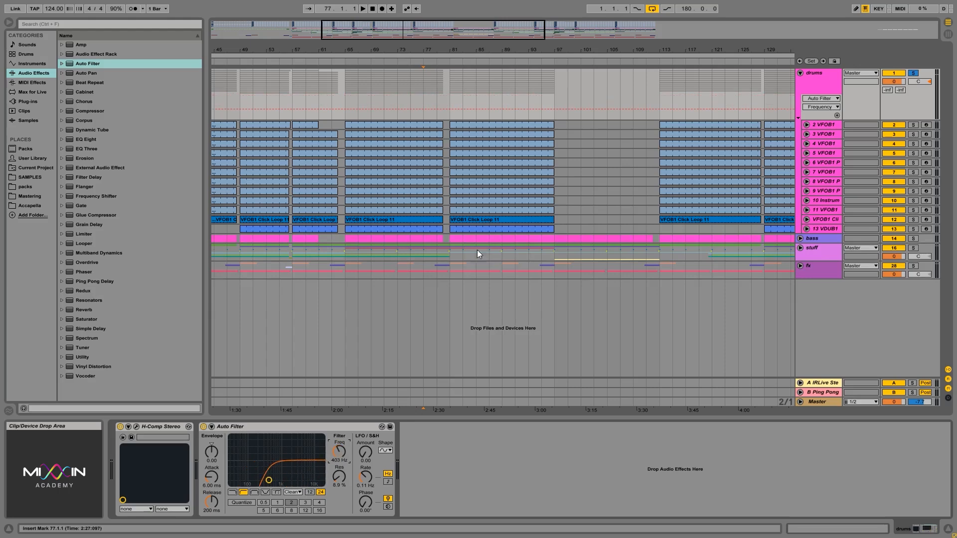
# Lower the Auto Filter cutoff to 26.0 Hz and draw a Frequency ramp rising from bar 77 to a peak at bar 80, back down by bar 81.
pyautogui.moveTo(269, 480); pyautogui.dragTo(231, 480)
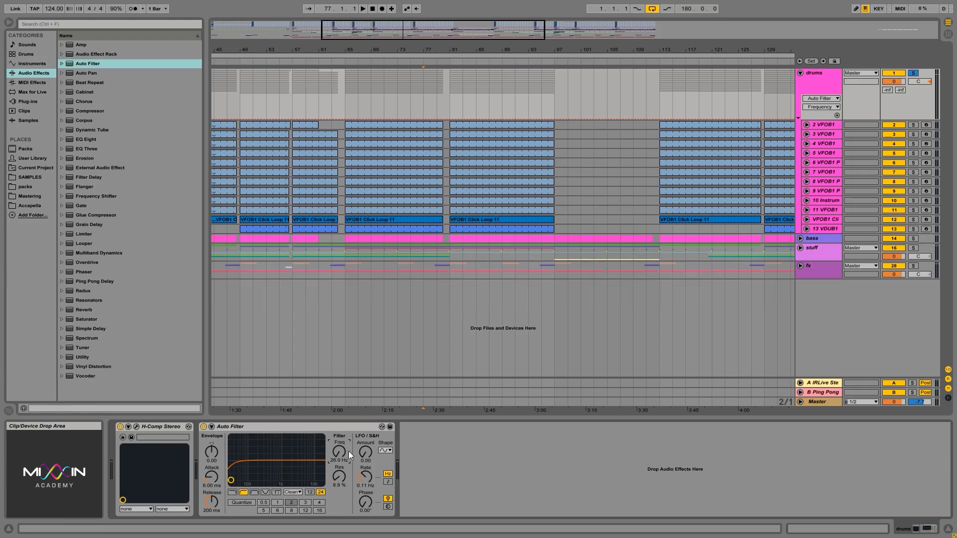
pyautogui.moveTo(344, 451)
pyautogui.mouseDown()
pyautogui.moveTo(344, 444)
pyautogui.moveTo(344, 452)
pyautogui.mouseUp()
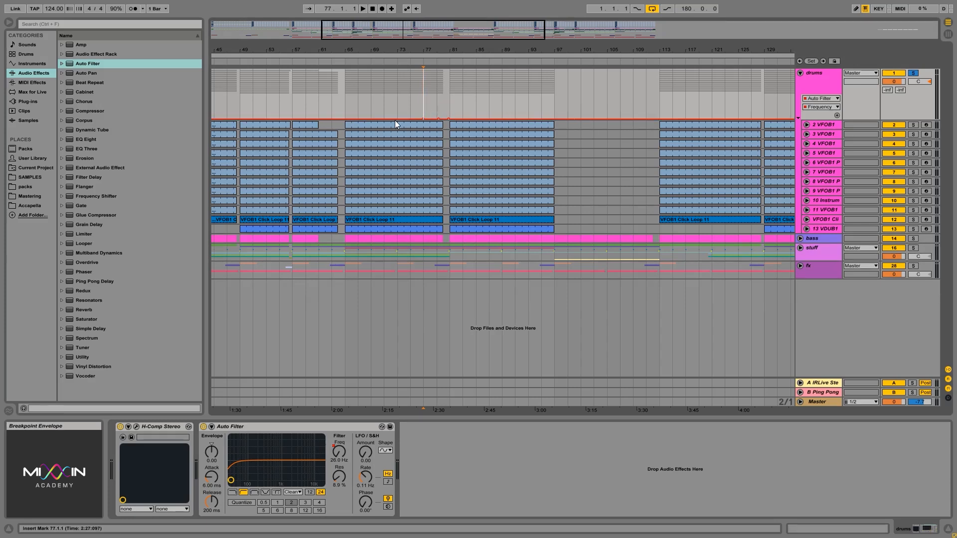
pyautogui.moveTo(439, 119); pyautogui.dragTo(443, 94)
# Override the Frequency automation by raising the cutoff to 102 Hz, and re-enable the automation.
pyautogui.moveTo(339, 455); pyautogui.dragTo(340, 441)
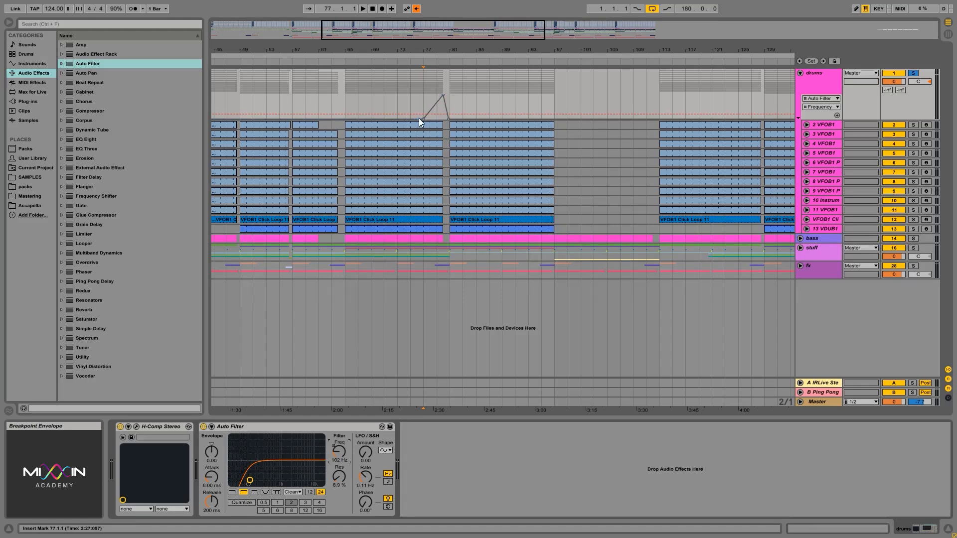
pyautogui.rightClick(339, 452)
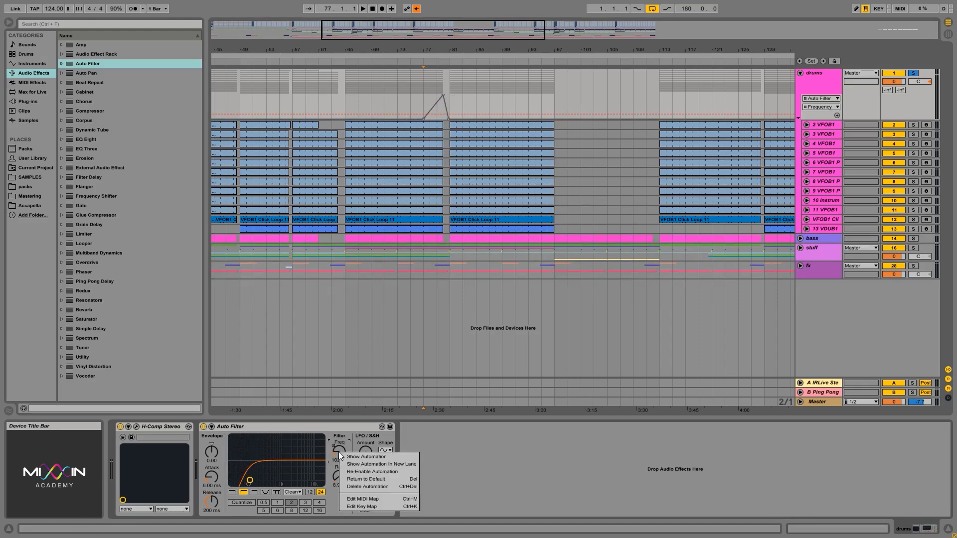
pyautogui.click(363, 472)
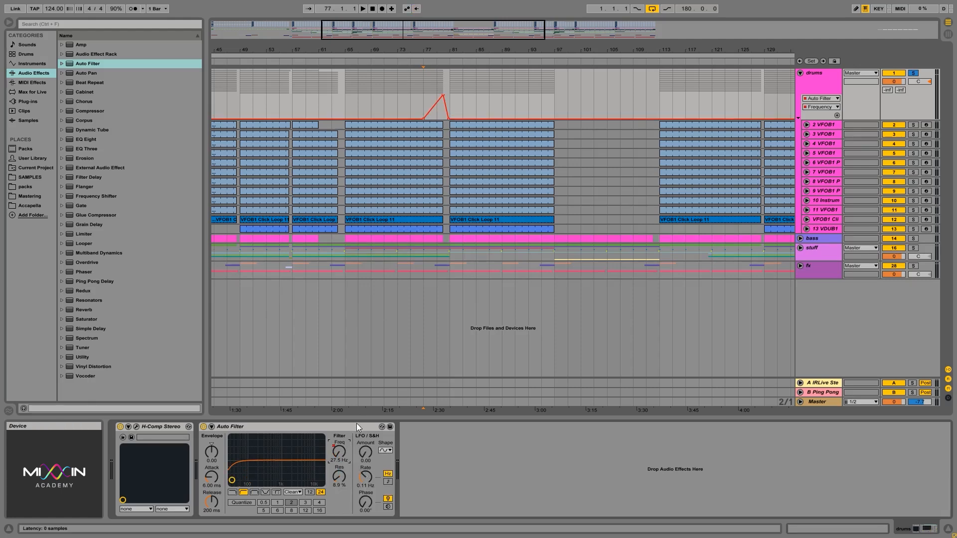
# Lower the peak of the Frequency ramp somewhat and play the soloed drums from bar 75 past the ramp.
pyautogui.click(410, 101)
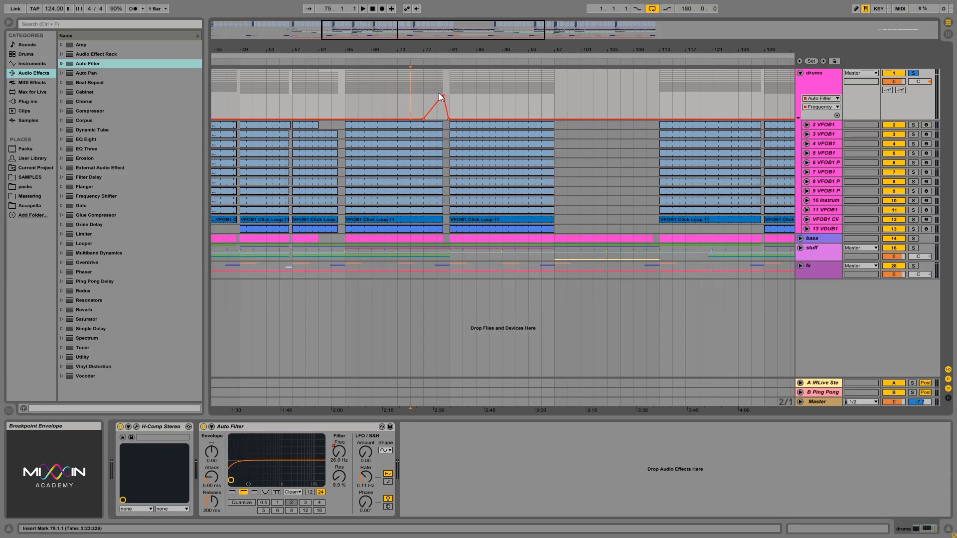
pyautogui.moveTo(442, 94); pyautogui.dragTo(443, 103)
pyautogui.press('space')
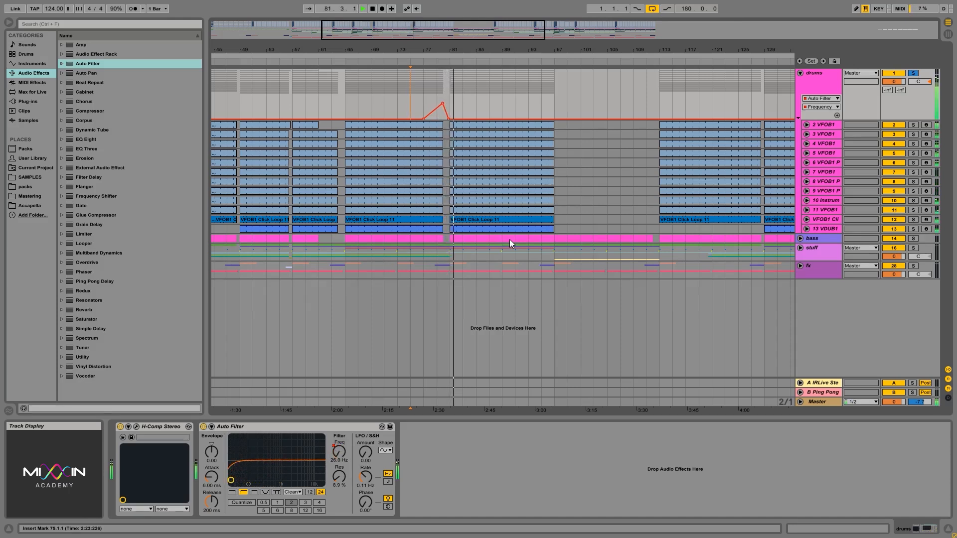
pyautogui.press('space')
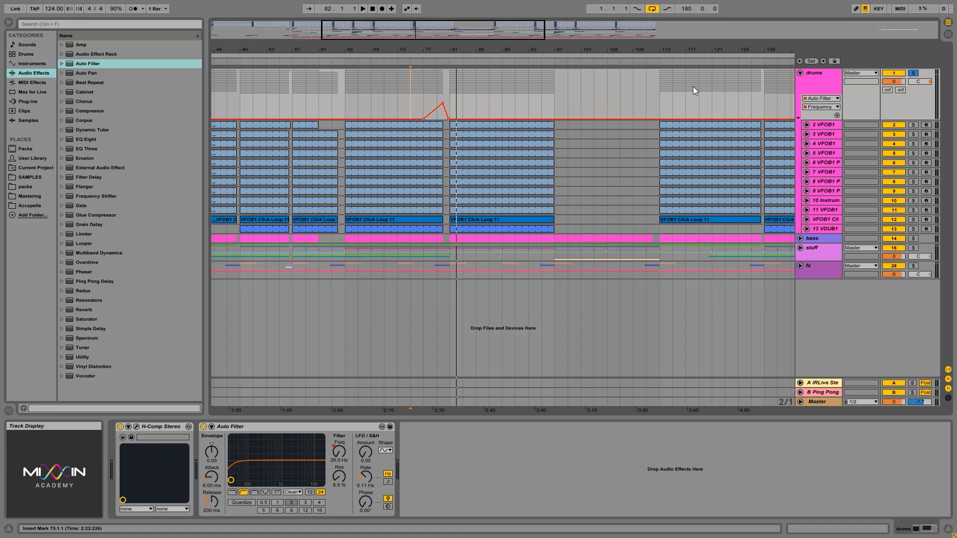
# Show the drums group's Track Volume automation, bring back the Auto Filter's Frequency envelope, and look through the device and parameter choices.
pyautogui.click(897, 82)
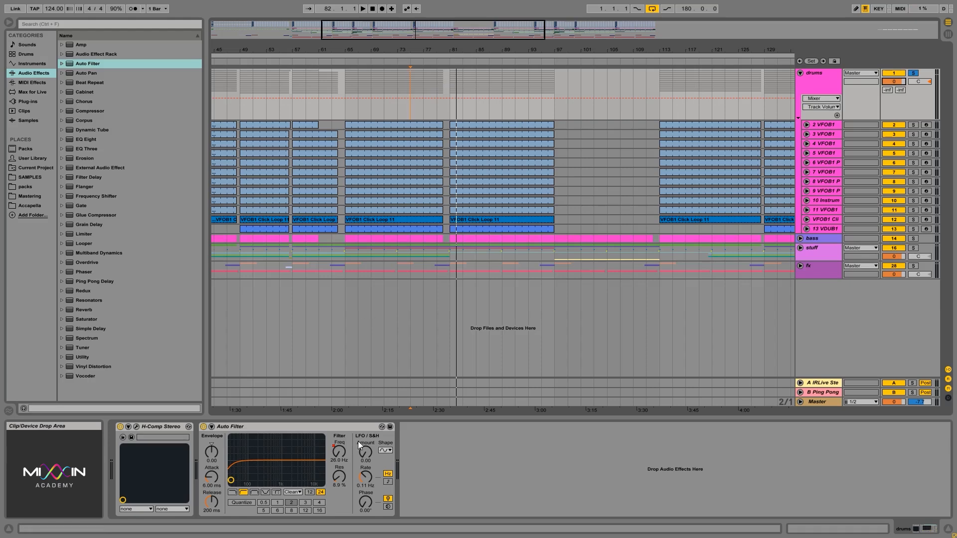
pyautogui.click(340, 452)
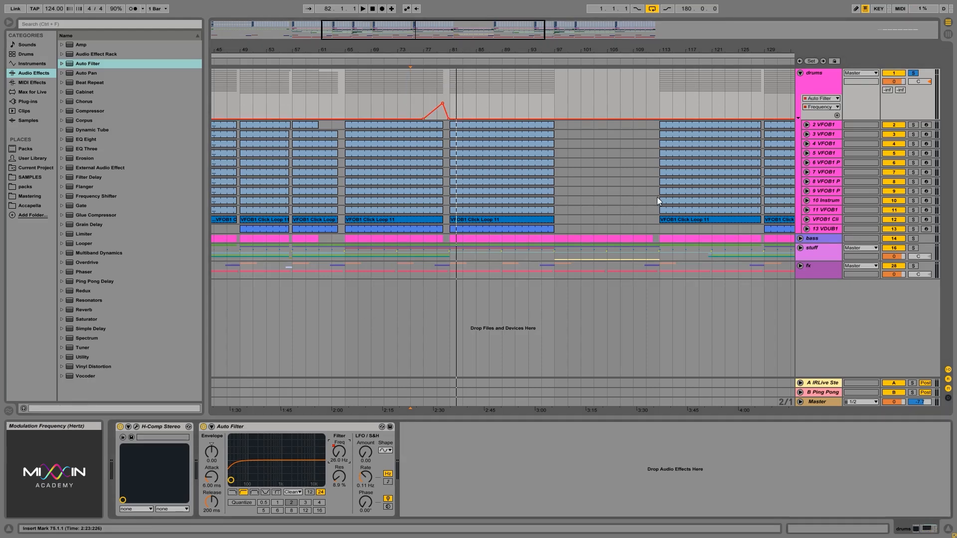
pyautogui.click(822, 99)
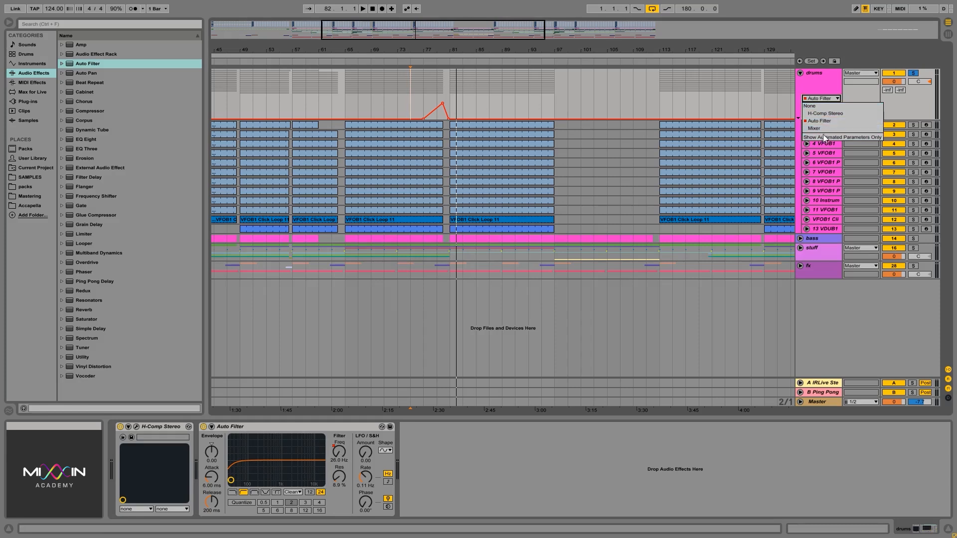
pyautogui.click(822, 121)
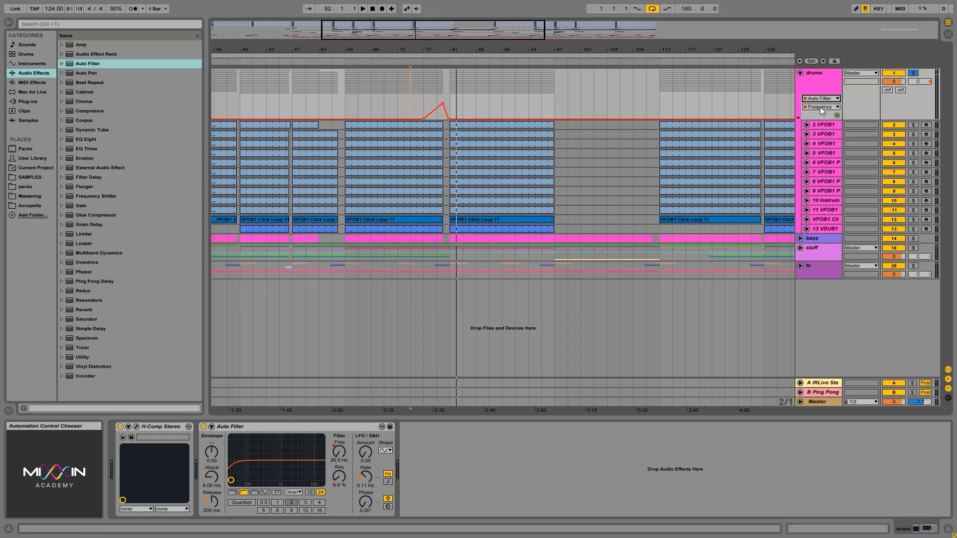
pyautogui.click(820, 106)
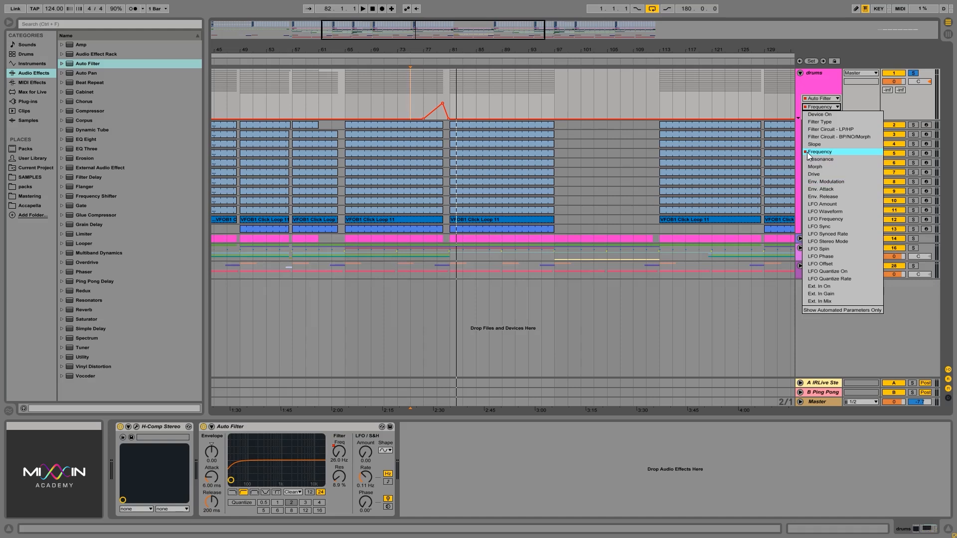
pyautogui.click(824, 88)
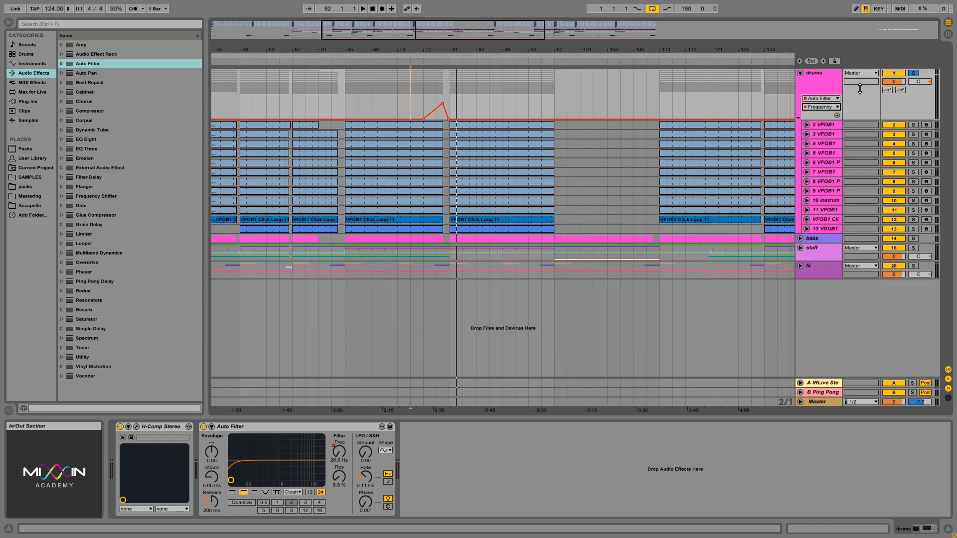
# Switch the drums automation lane to the mixer's Track Volume and reselect the Auto Filter's Frequency for it.
pyautogui.click(893, 82)
pyautogui.click(821, 100)
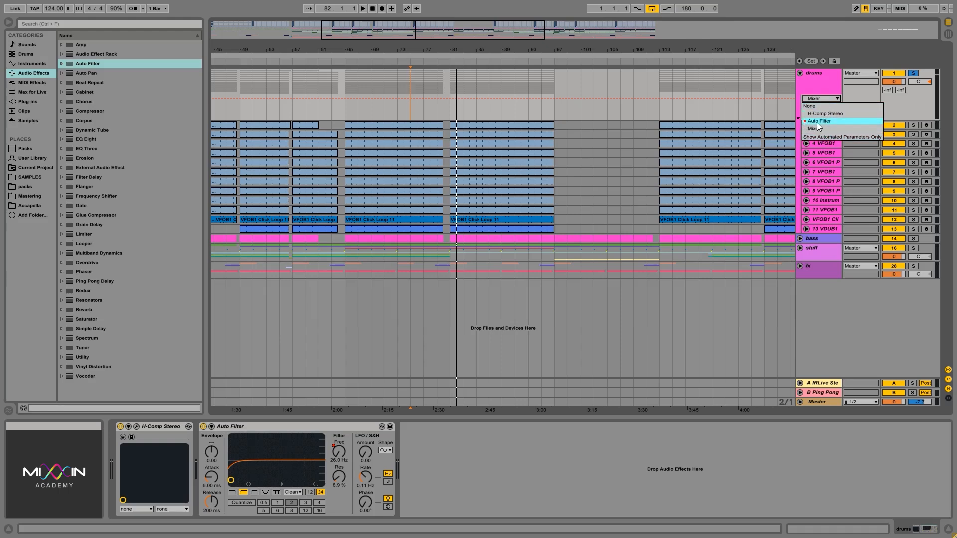
pyautogui.click(817, 121)
pyautogui.click(821, 107)
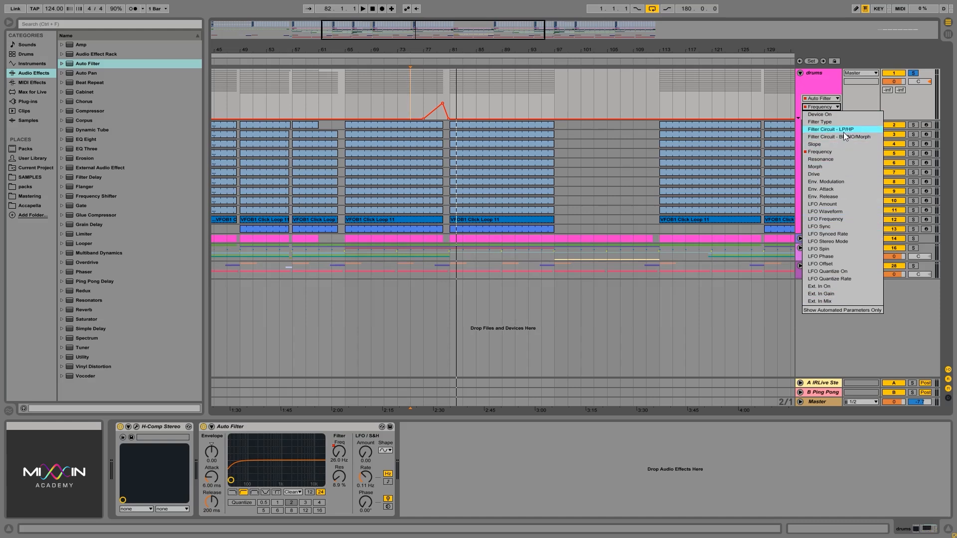
pyautogui.click(821, 151)
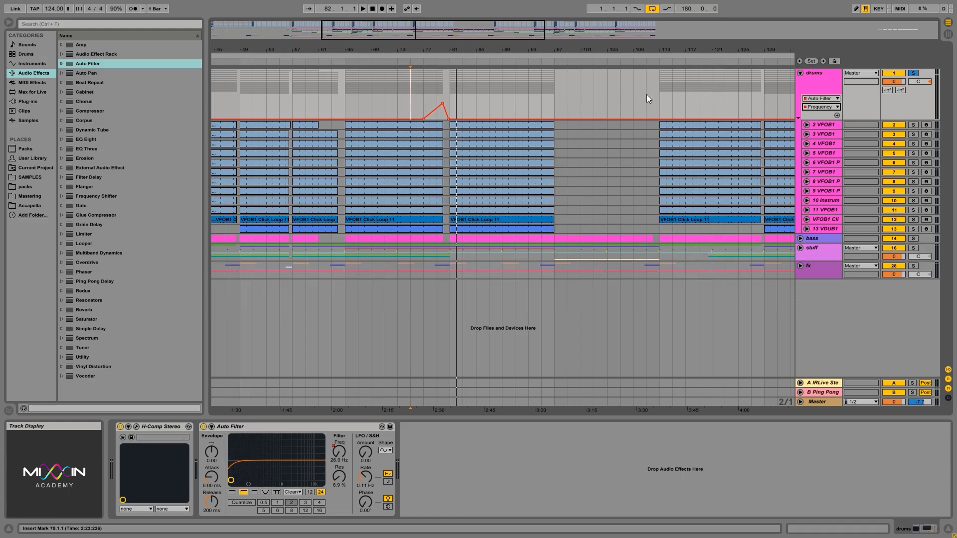
# Move the drums group's Frequency envelope into its own automation lane, and fold and unfold the track.
pyautogui.click(837, 116)
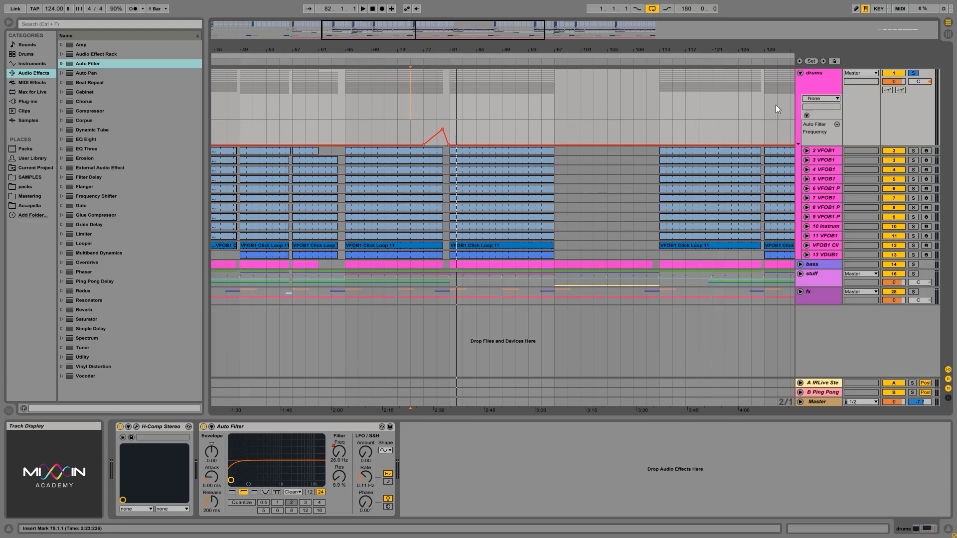
pyautogui.click(800, 73)
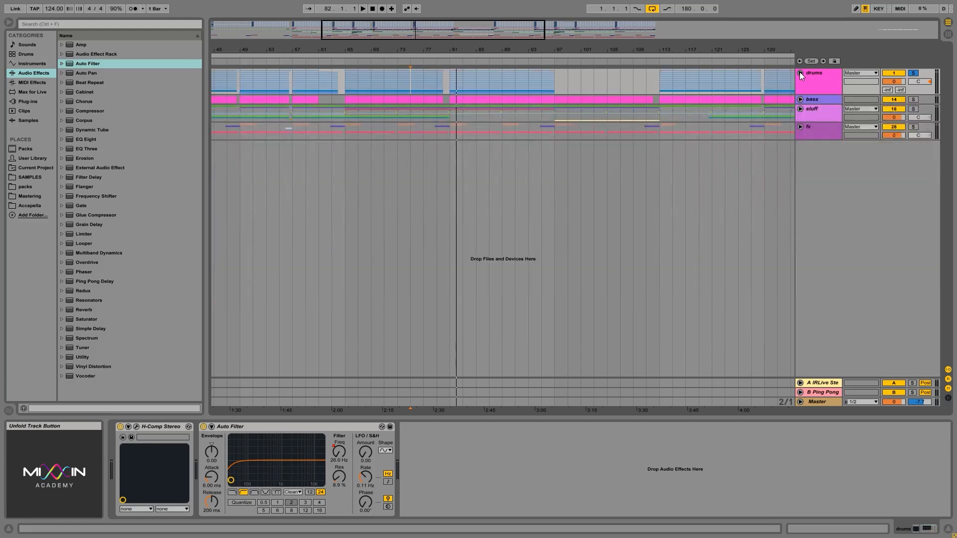
pyautogui.click(800, 73)
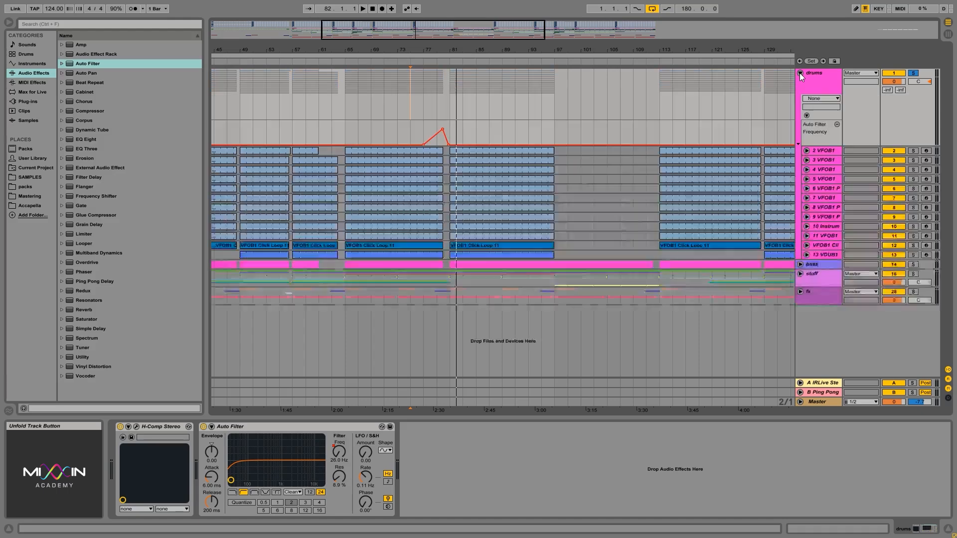
# Show the Auto Filter's Resonance in the main drums lane, try it at 41 %, and set it to 6.0 %.
pyautogui.click(892, 73)
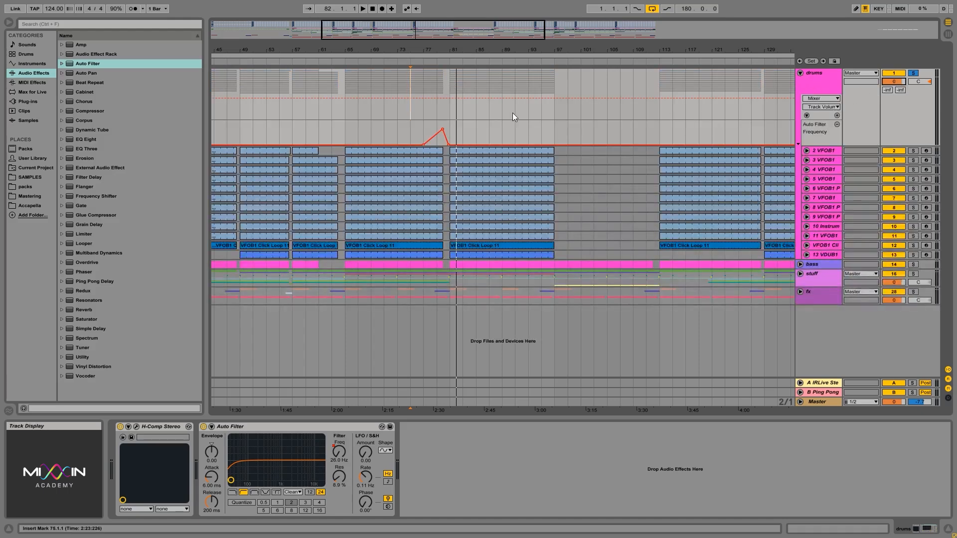
pyautogui.click(339, 477)
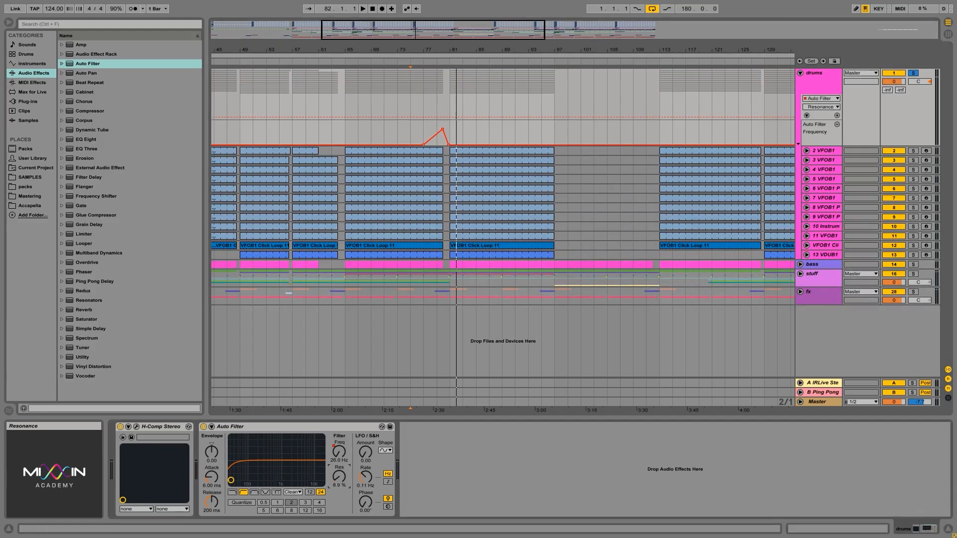
pyautogui.moveTo(339, 477)
pyautogui.mouseDown()
pyautogui.moveTo(339, 496)
pyautogui.moveTo(339, 476)
pyautogui.mouseUp()
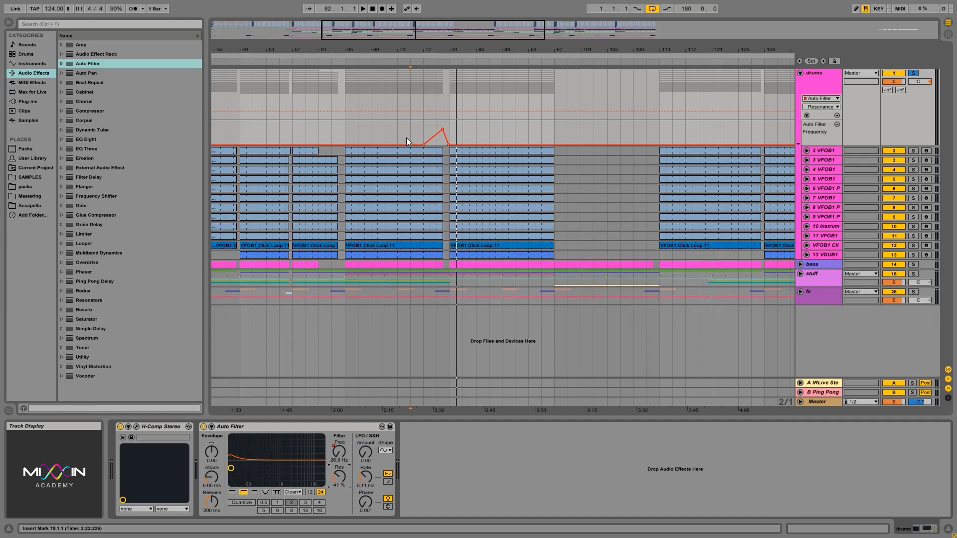
pyautogui.moveTo(340, 476)
pyautogui.mouseDown()
pyautogui.moveTo(340, 496)
pyautogui.moveTo(341, 485)
pyautogui.mouseUp()
# Copy the Frequency automation from bar 75 to bar 81 and paste it at bar 125 in the same lane.
pyautogui.moveTo(444, 129)
pyautogui.moveTo(450, 133); pyautogui.dragTo(410, 135)
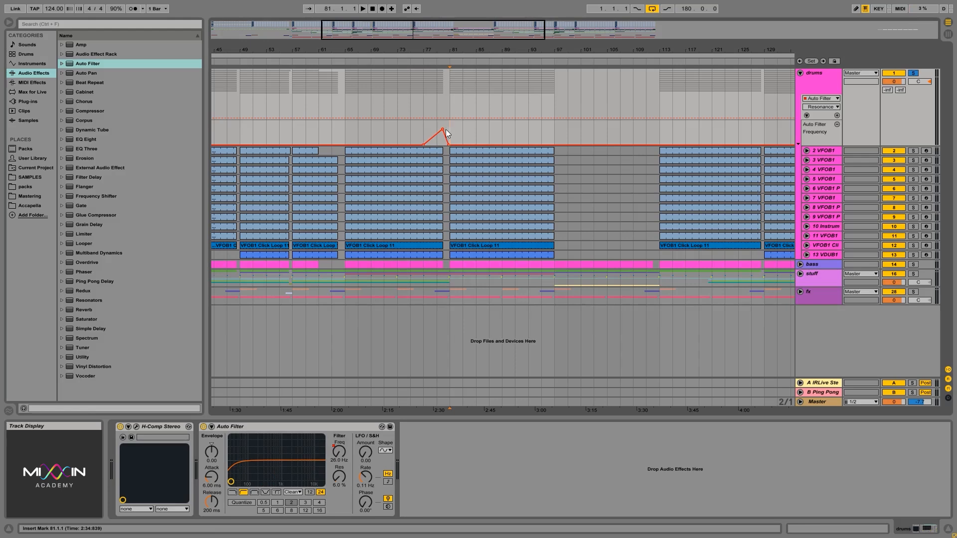
pyautogui.rightClick(429, 132)
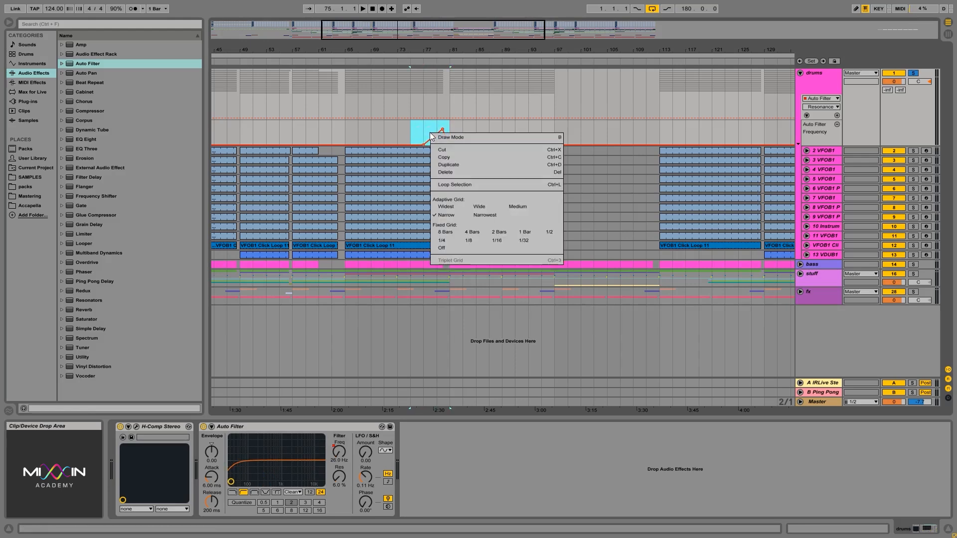
pyautogui.click(456, 157)
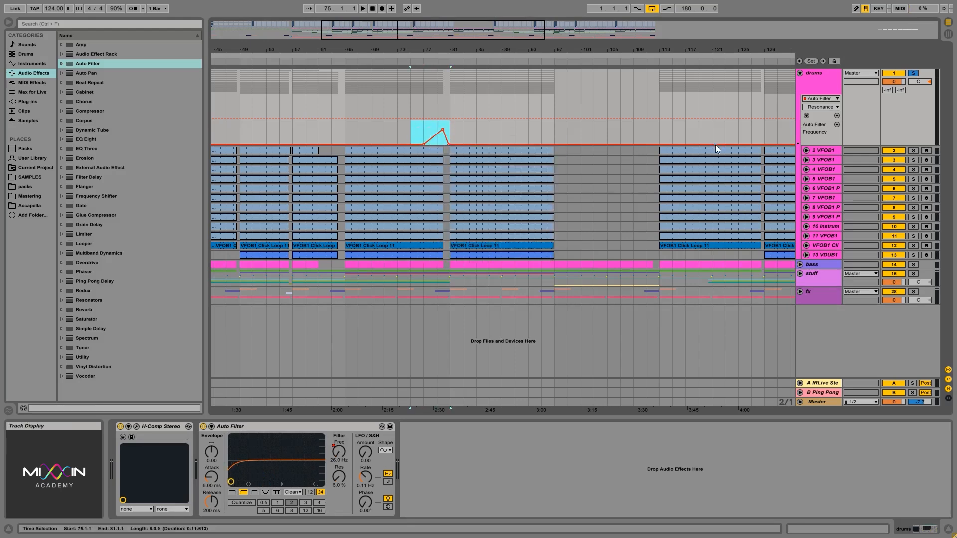
pyautogui.click(739, 137)
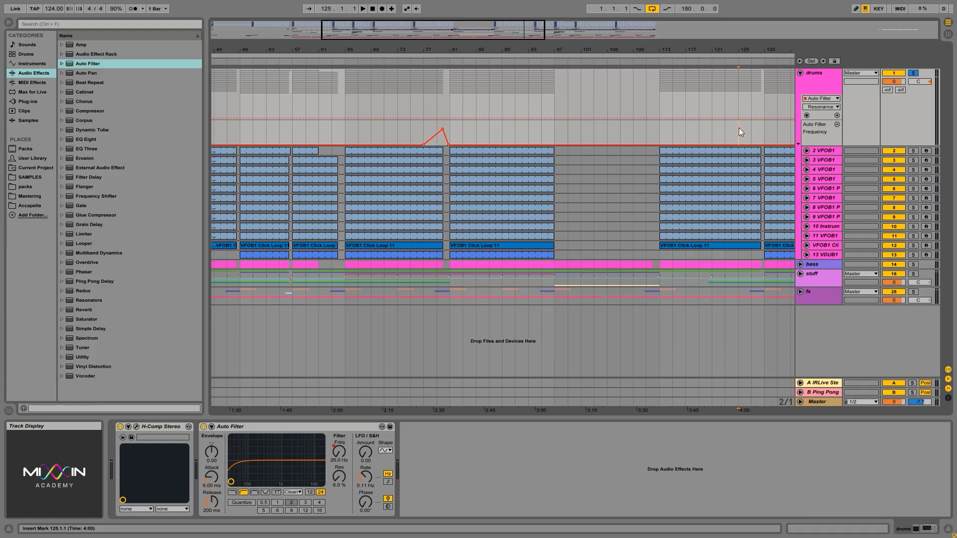
pyautogui.rightClick(739, 135)
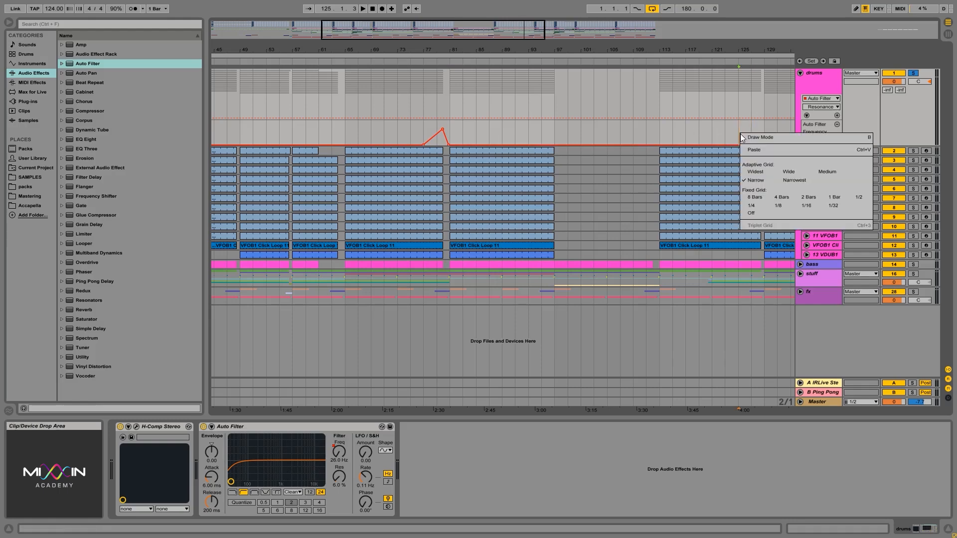
pyautogui.click(757, 151)
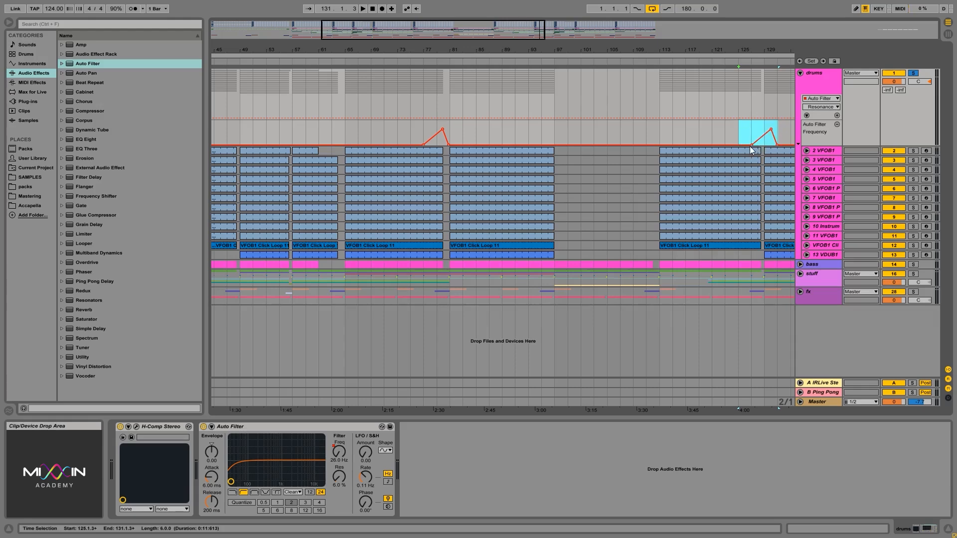
# Shift the pasted ramp to start at bar 125, peak where the drum clips end and drop back by bar 129.
pyautogui.moveTo(752, 144); pyautogui.dragTo(736, 145)
pyautogui.click(731, 134)
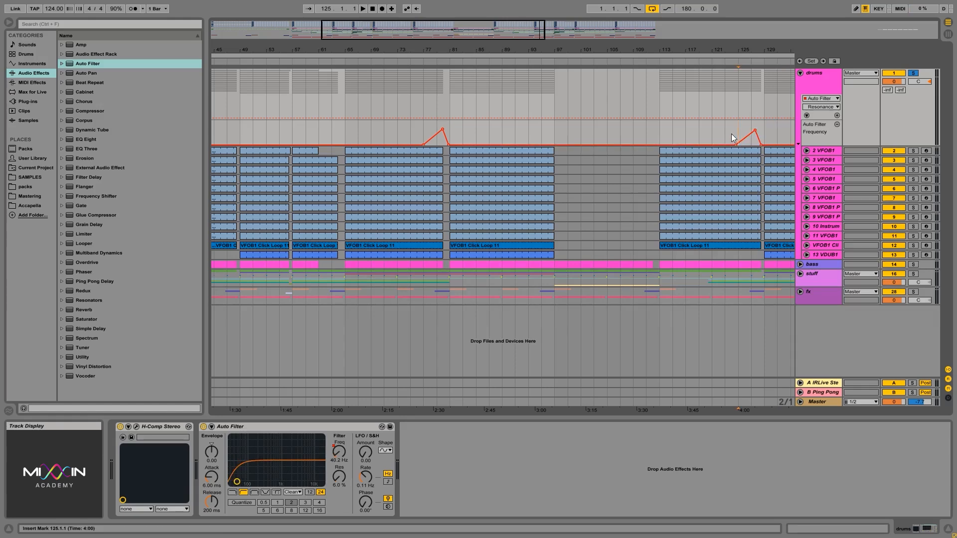
pyautogui.moveTo(728, 123); pyautogui.dragTo(761, 130)
pyautogui.click(767, 129)
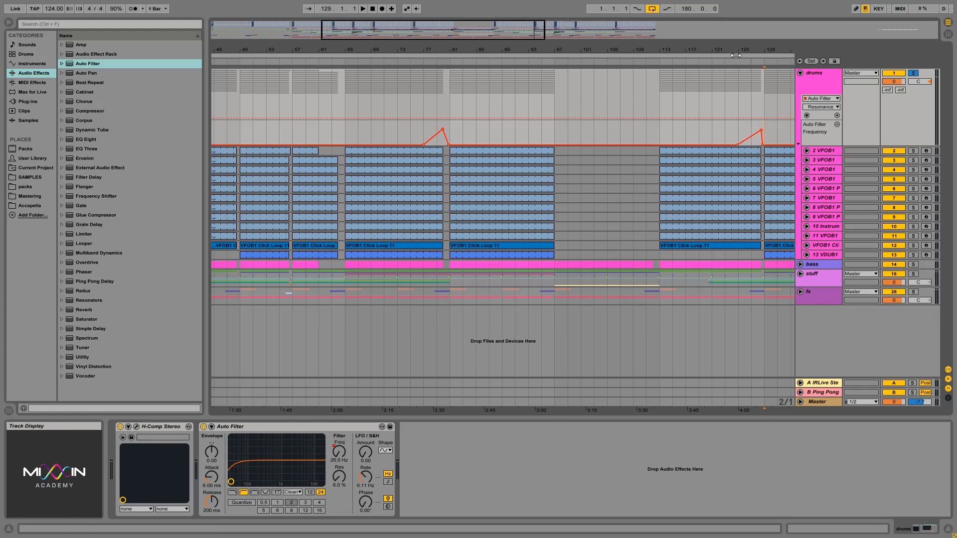
# Unsolo the drums group and play the whole arrangement from bar 123 past the second filter ramp.
pyautogui.click(725, 130)
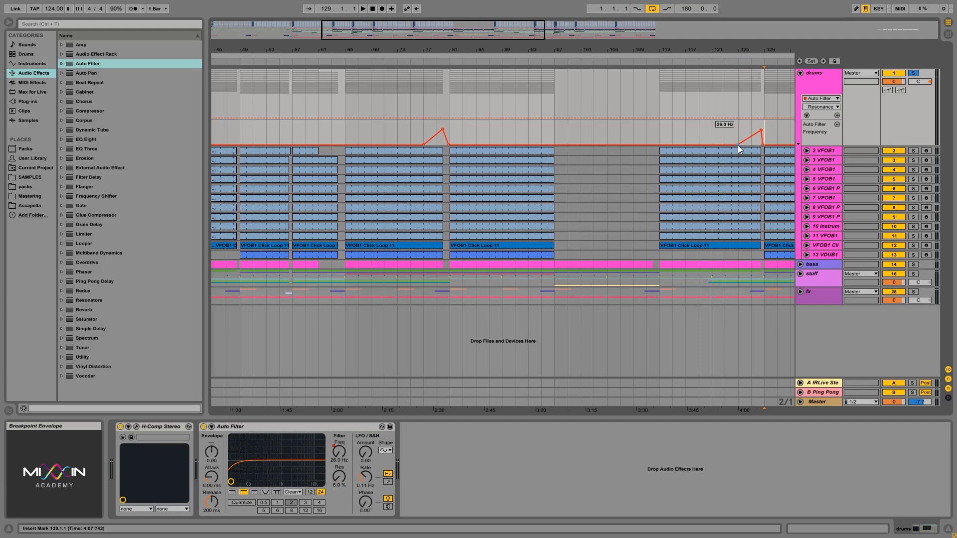
pyautogui.click(914, 73)
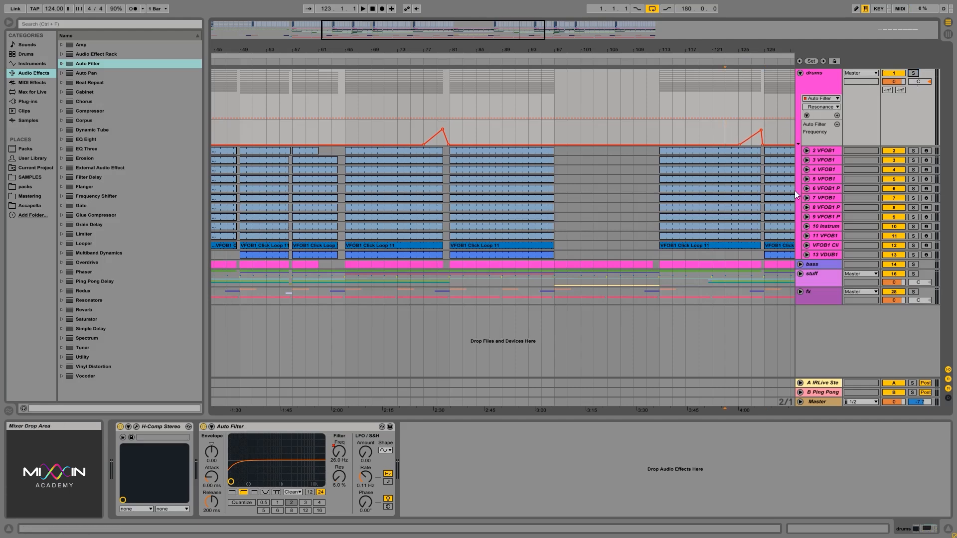
pyautogui.press('space')
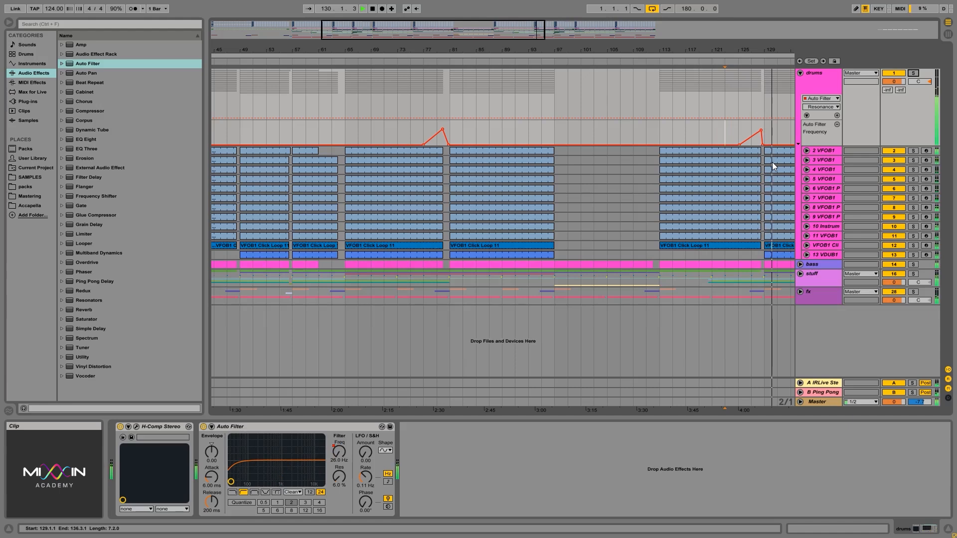
pyautogui.press('space')
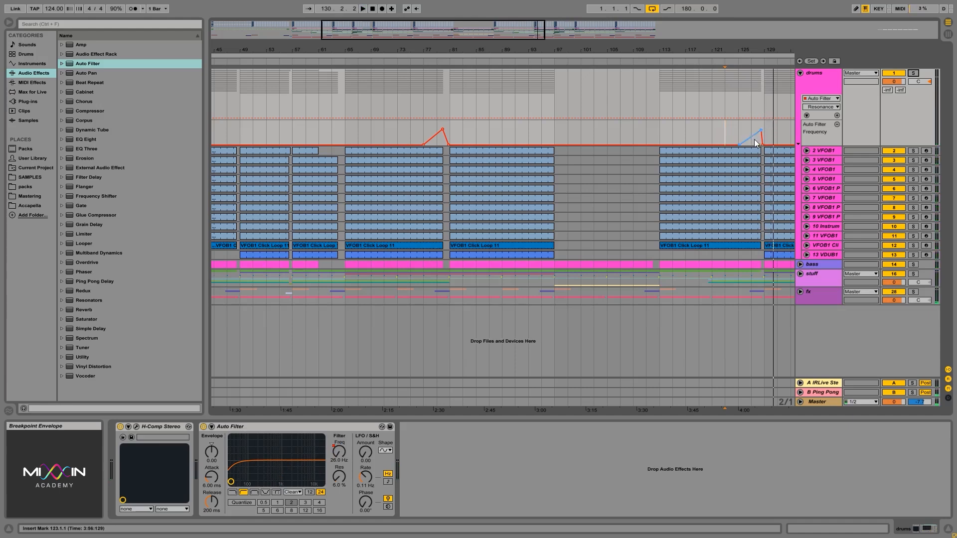
# Cut the drums Frequency automation from bar 75 to bar 81 and paste it at bar 93.
pyautogui.moveTo(740, 145); pyautogui.dragTo(739, 144)
pyautogui.moveTo(442, 129); pyautogui.dragTo(417, 133)
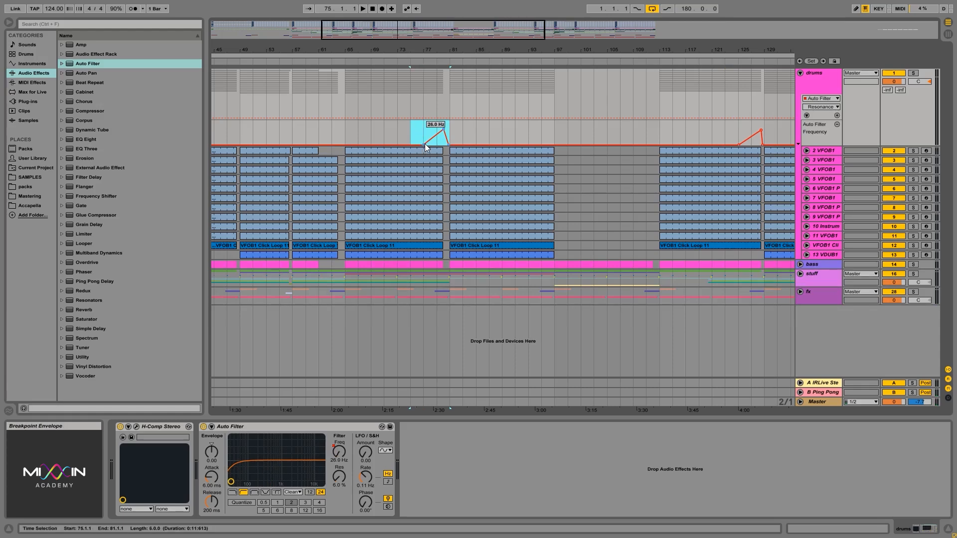
pyautogui.rightClick(429, 132)
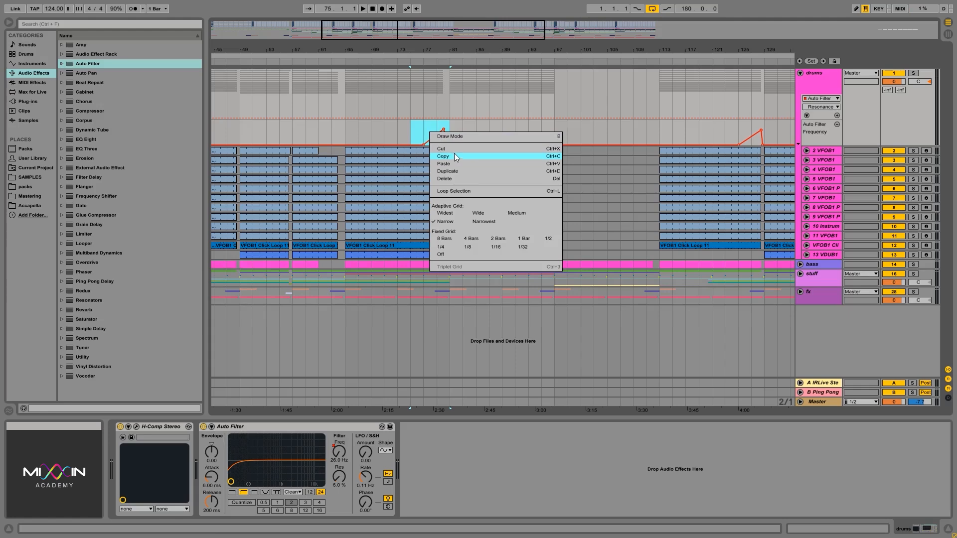
pyautogui.click(454, 149)
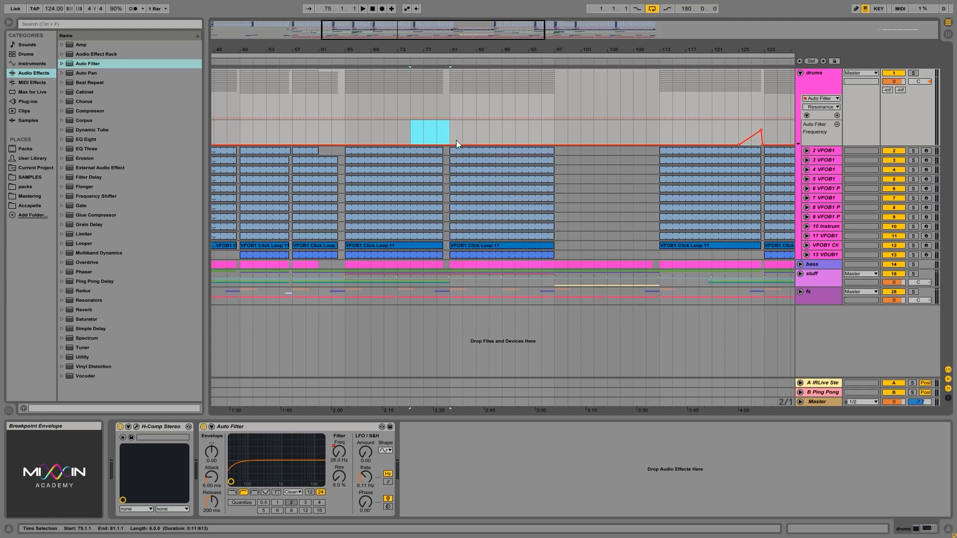
pyautogui.click(538, 142)
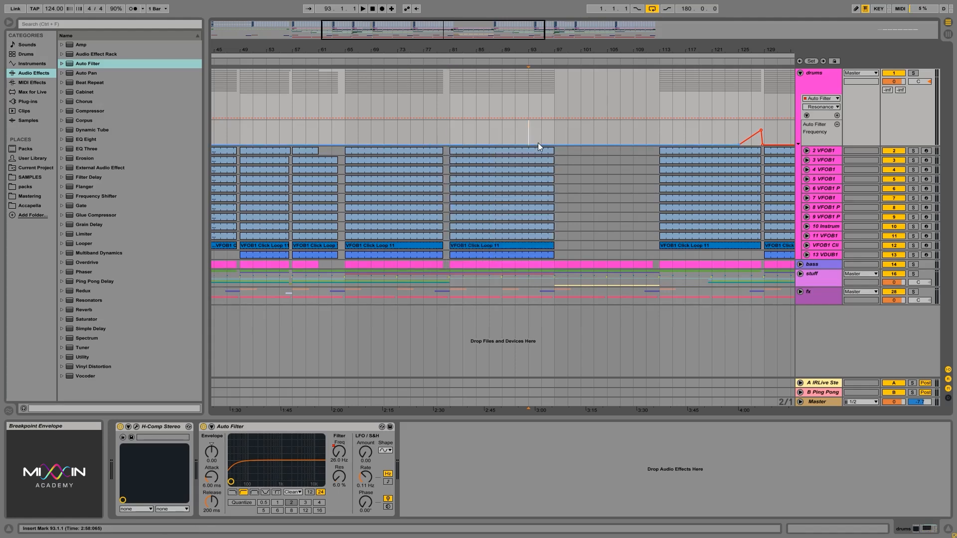
pyautogui.hotkey('ctrl', 'v')
pyautogui.moveTo(542, 145); pyautogui.dragTo(534, 147)
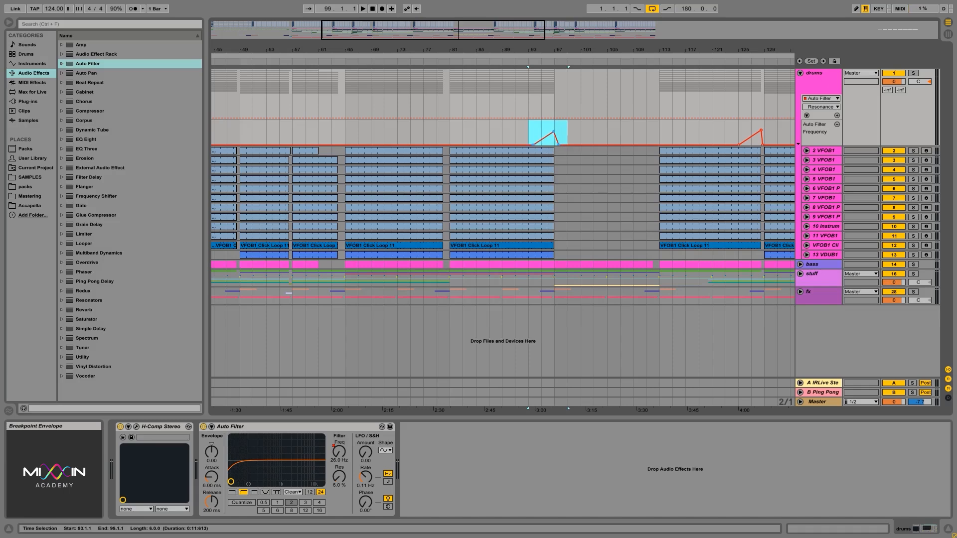
# Select the Frequency automation from bar 91 to bar 99 and duplicate it three times in a row.
pyautogui.rightClick(542, 135)
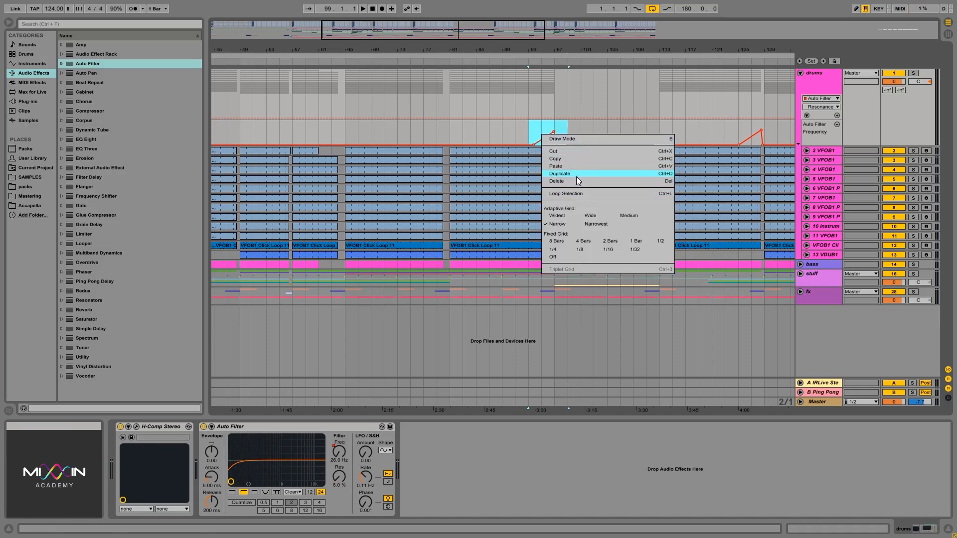
pyautogui.click(531, 133)
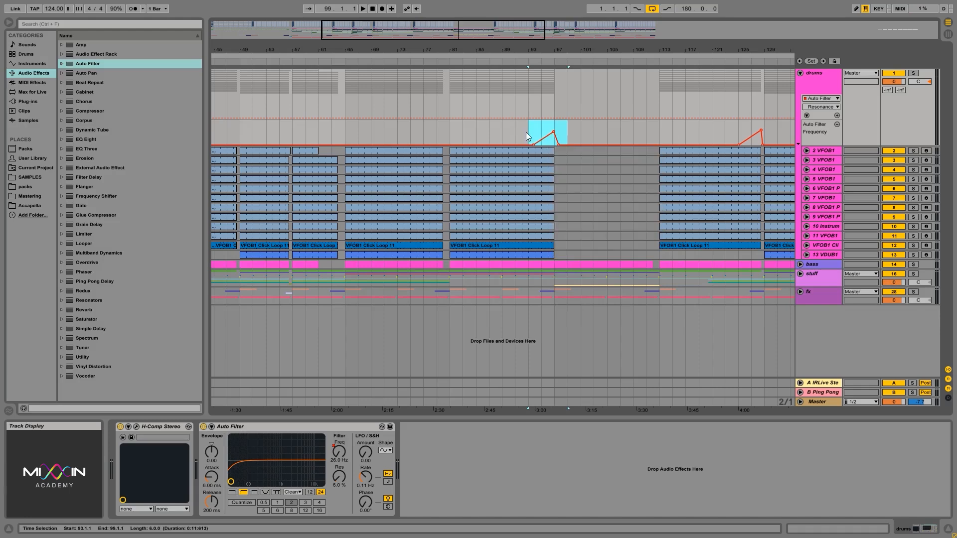
pyautogui.moveTo(528, 133); pyautogui.dragTo(504, 140)
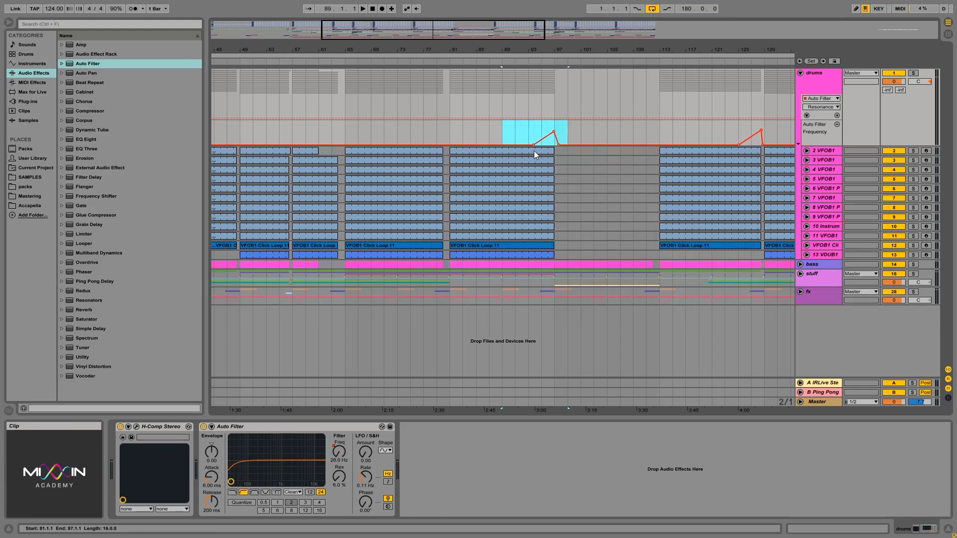
pyautogui.rightClick(547, 132)
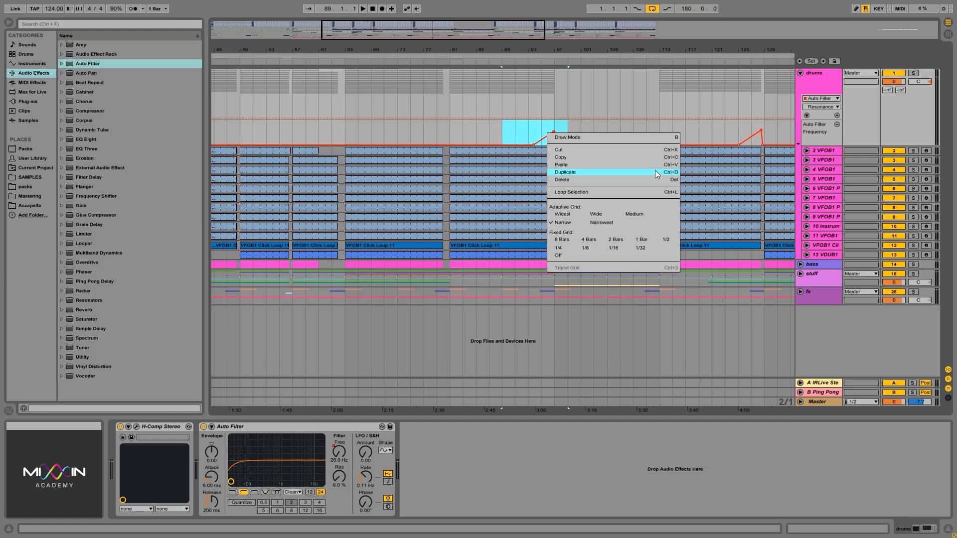
pyautogui.click(570, 123)
pyautogui.moveTo(567, 128); pyautogui.dragTo(516, 143)
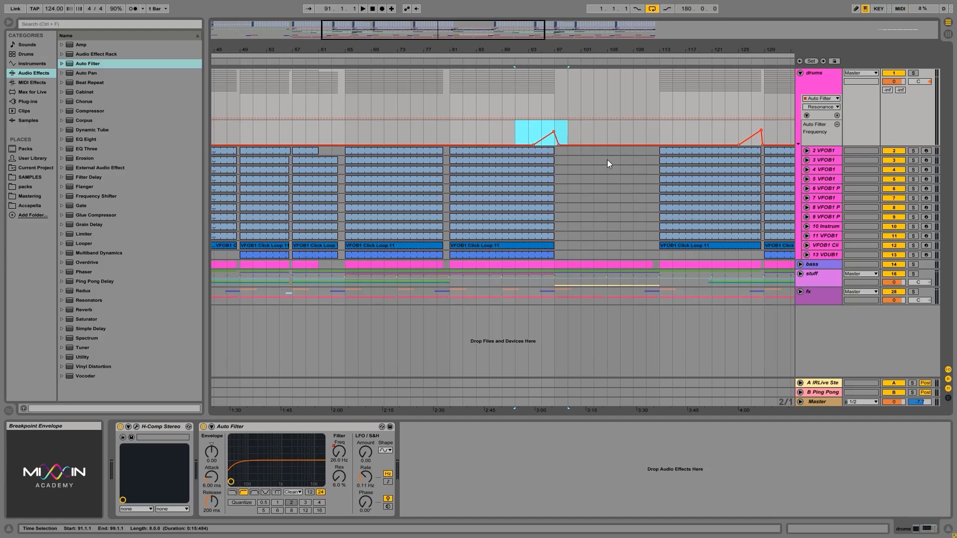
pyautogui.hotkey('ctrl', 'd')
pyautogui.hotkey('ctrl', 'd')
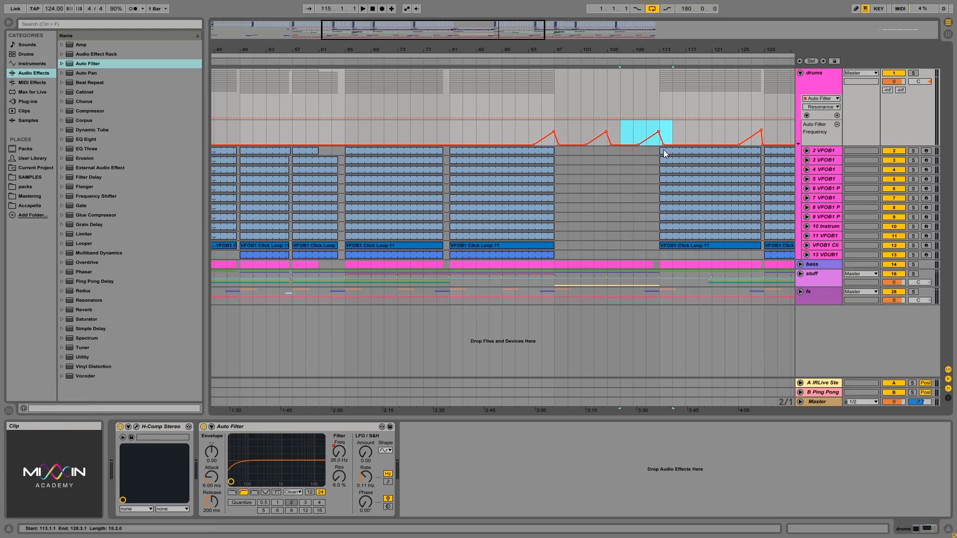
pyautogui.hotkey('ctrl', 'd')
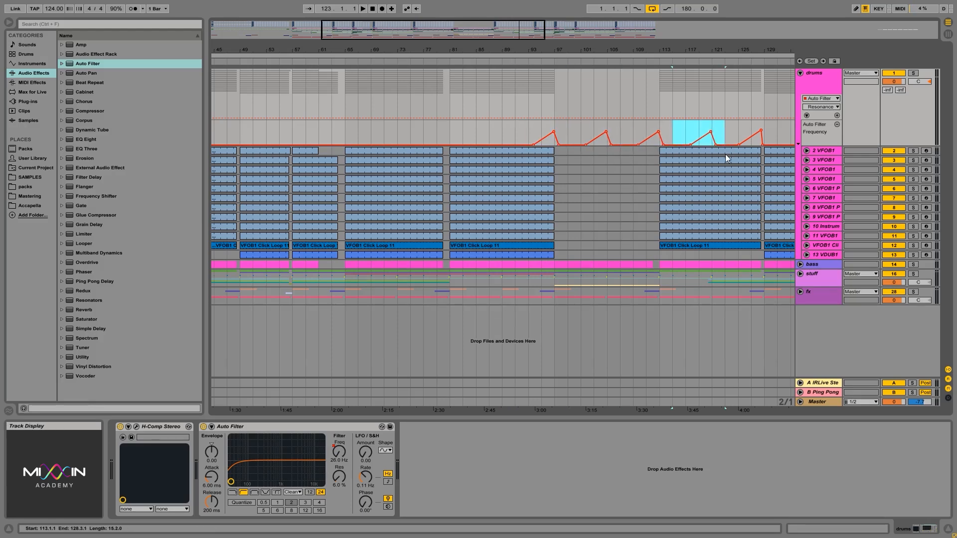
# Undo the three duplications of the filter ramp.
pyautogui.hotkey('ctrl', 'z')
pyautogui.hotkey('ctrl', 'z')
pyautogui.hotkey('ctrl', 'z')
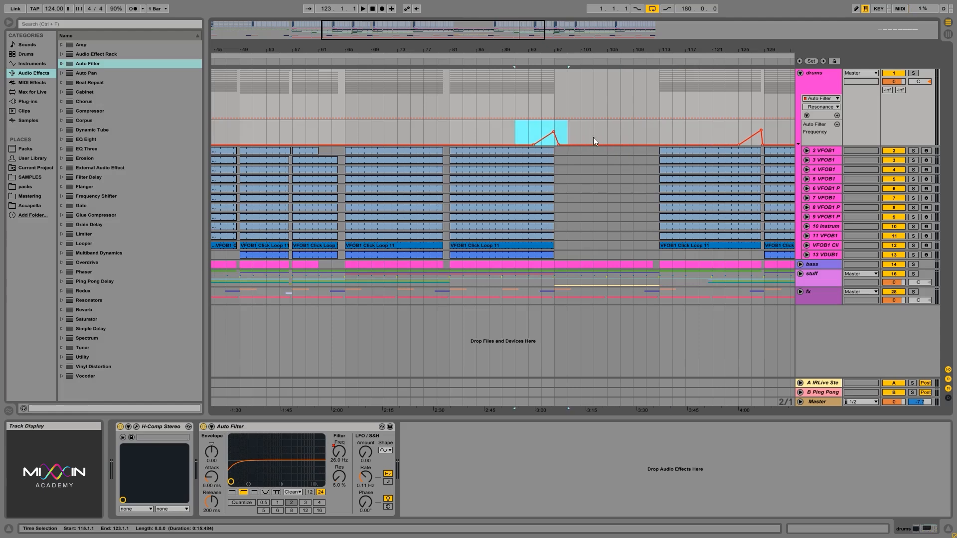
# Duplicate the selected ramp from bars 91 to 99 twice, filling the Frequency lane up to bar 115.
pyautogui.rightClick(561, 133)
pyautogui.click(596, 168)
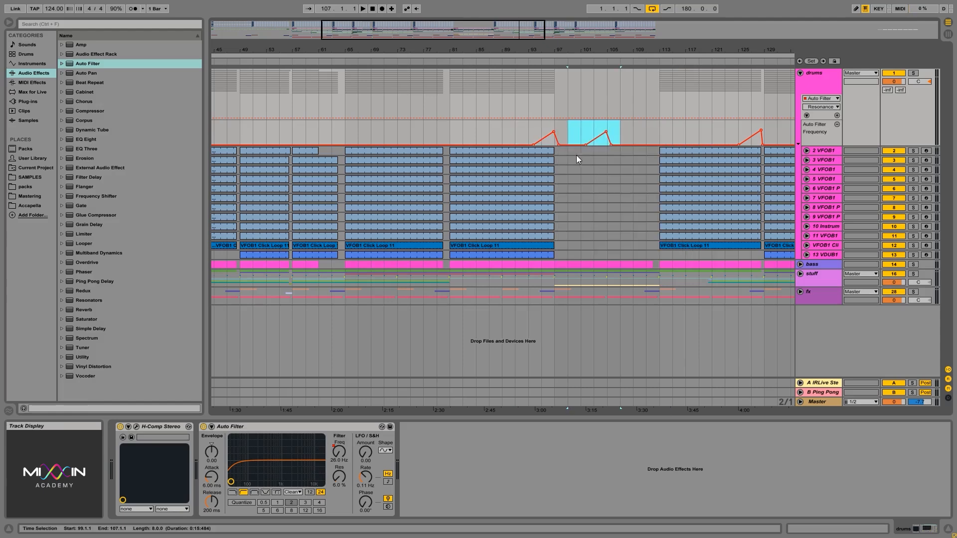
pyautogui.rightClick(605, 132)
pyautogui.click(633, 172)
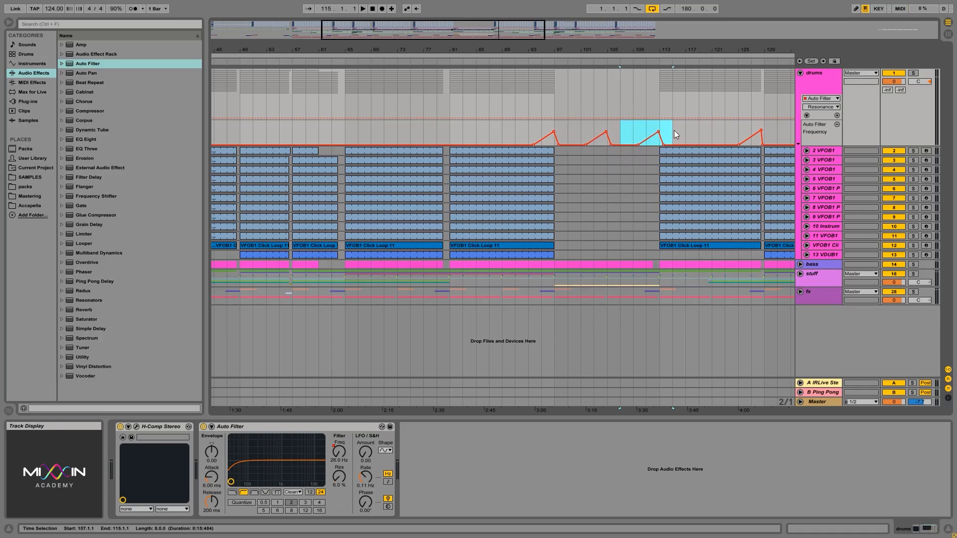
# Delete the Frequency ramps between bars 93 and 115 and rebuild the ramp peaking where the drum clips end before bar 81.
pyautogui.moveTo(674, 130); pyautogui.dragTo(525, 145)
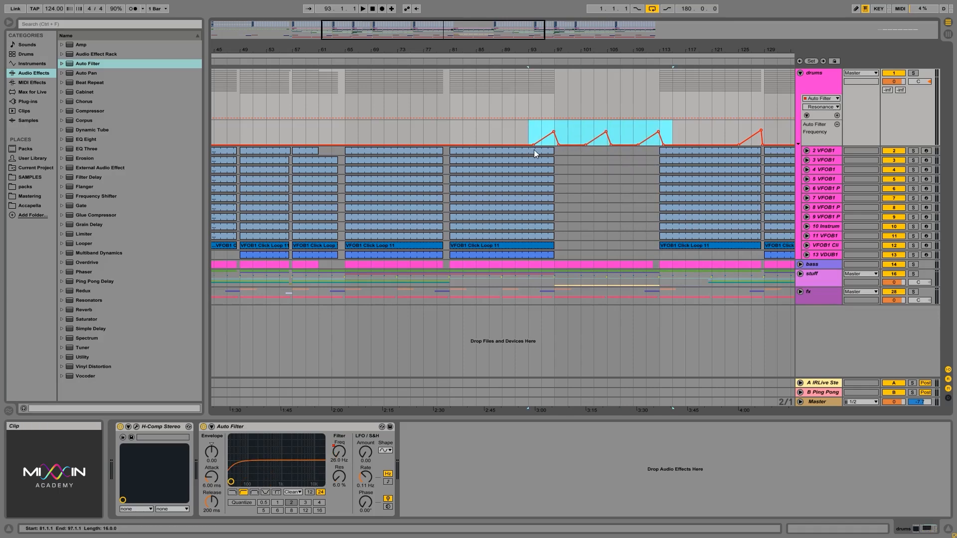
pyautogui.press('Delete')
pyautogui.click(476, 130)
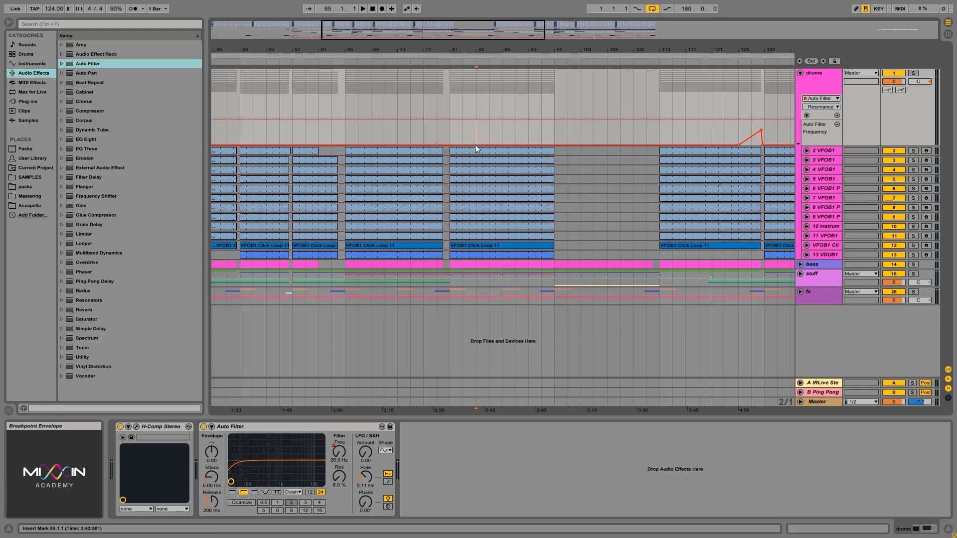
pyautogui.moveTo(474, 145); pyautogui.dragTo(449, 144)
pyautogui.moveTo(437, 145)
pyautogui.mouseDown()
pyautogui.moveTo(423, 145)
pyautogui.moveTo(443, 131)
pyautogui.mouseUp()
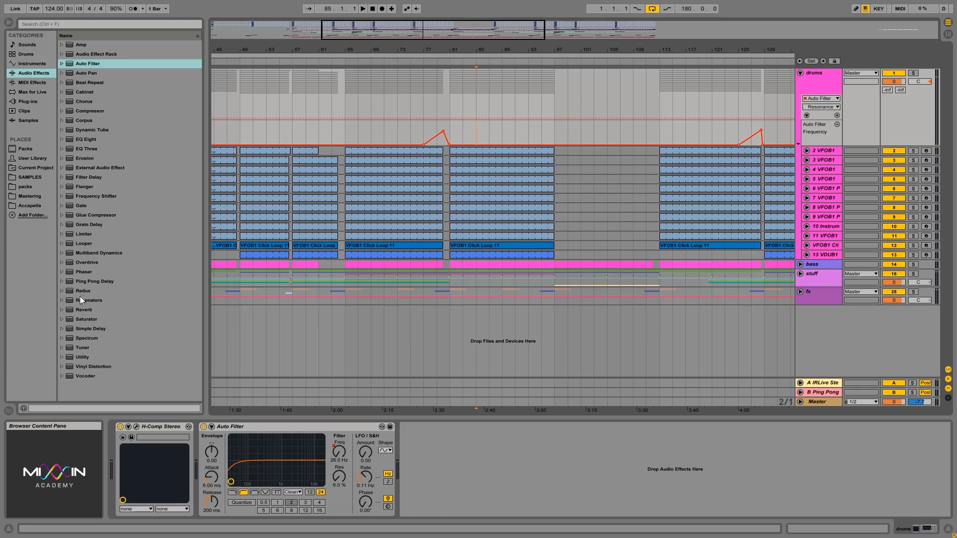
# Add Redux after the drums group's Auto Filter with Downsample set to Soft, and audition it from bar 75.
pyautogui.moveTo(102, 291); pyautogui.dragTo(456, 461)
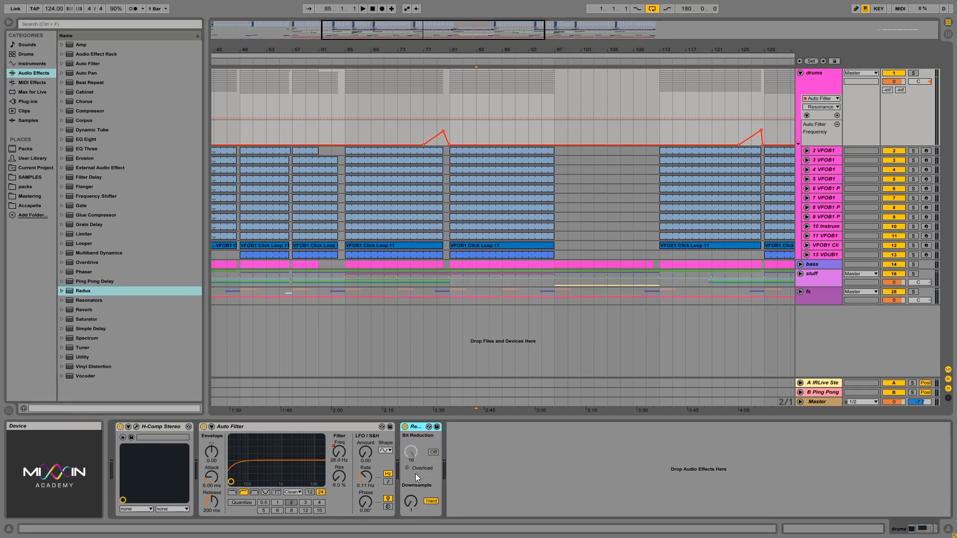
pyautogui.click(428, 501)
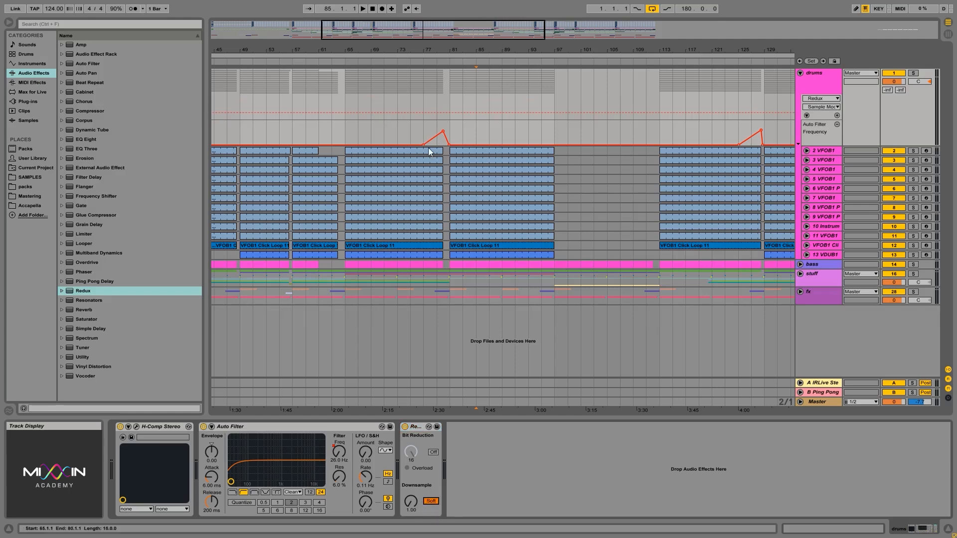
pyautogui.click(410, 504)
pyautogui.click(413, 132)
pyautogui.press('space')
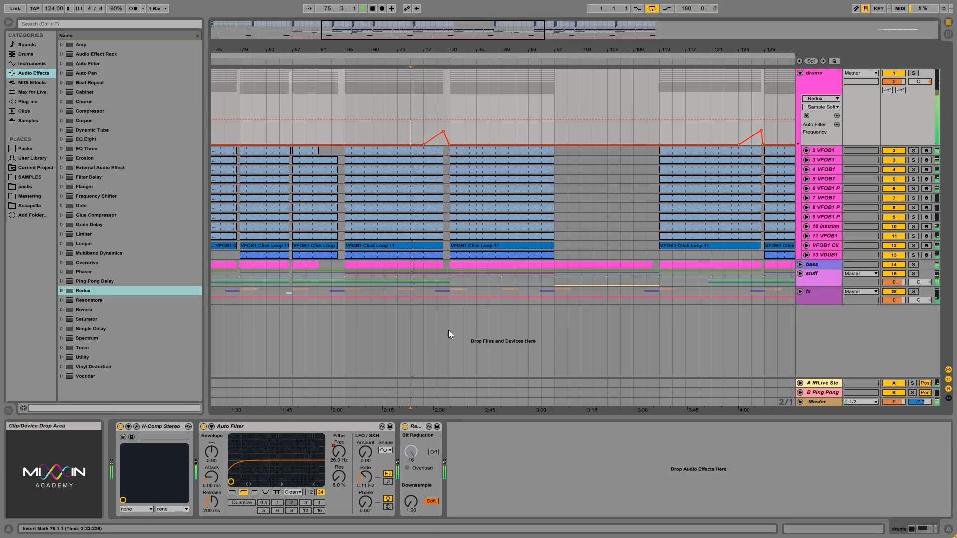
# Toggle Redux off and on, try raising its Downsample amount, and set it back to 1.00.
pyautogui.click(404, 427)
pyautogui.click(405, 428)
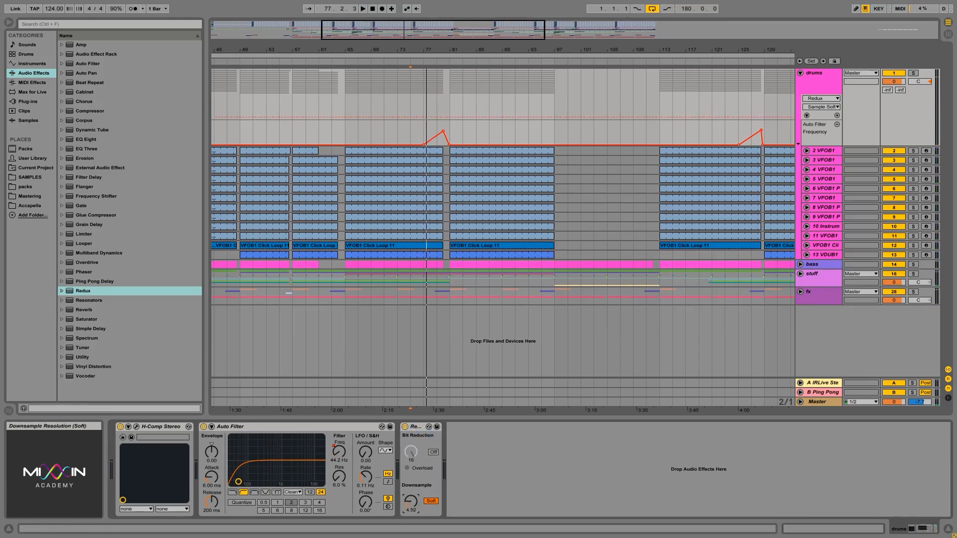
pyautogui.click(412, 502)
pyautogui.moveTo(412, 501)
pyautogui.mouseDown()
pyautogui.moveTo(412, 486)
pyautogui.moveTo(412, 495)
pyautogui.mouseUp()
pyautogui.moveTo(411, 504); pyautogui.dragTo(410, 507)
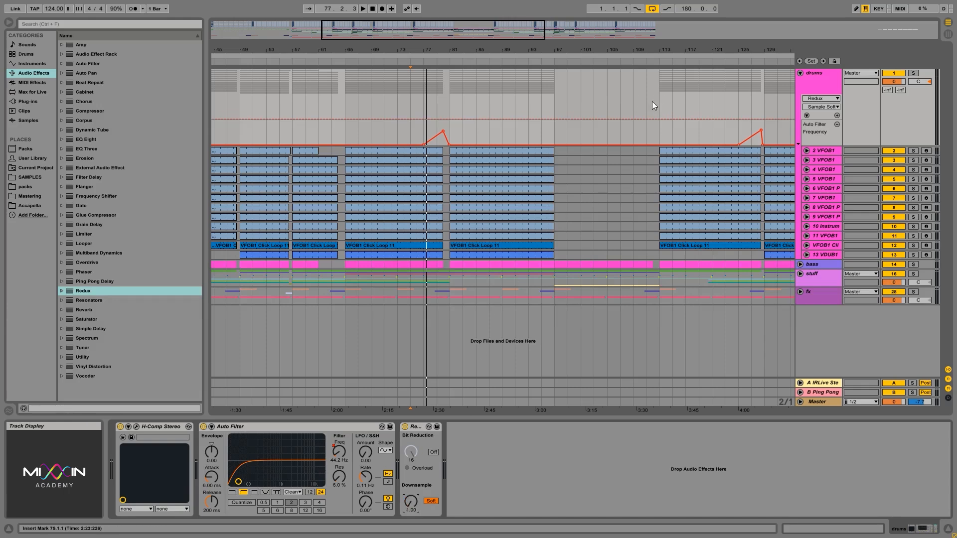
# Try Redux's Sample Soft in its own automation lane raised to 6.58, and undo everything back to before Redux was added.
pyautogui.click(837, 116)
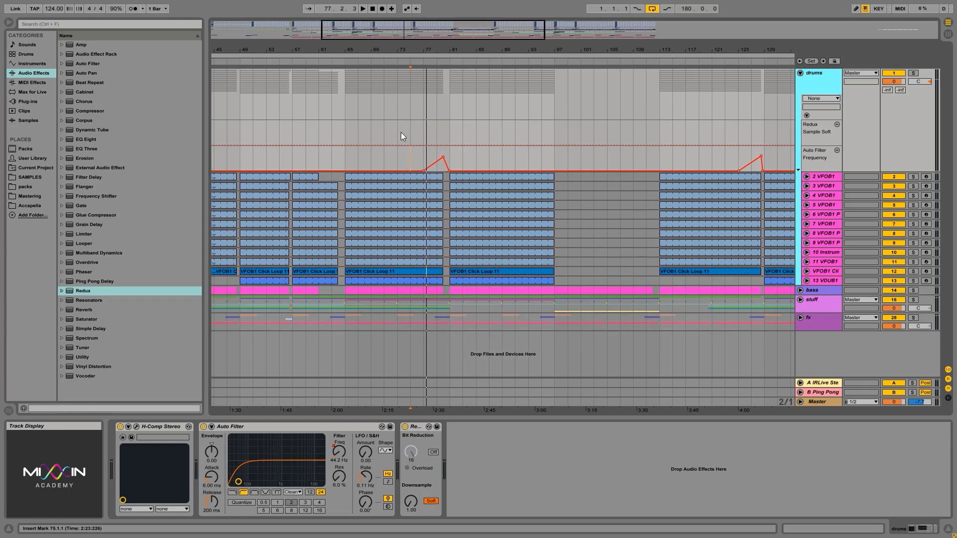
pyautogui.click(430, 145)
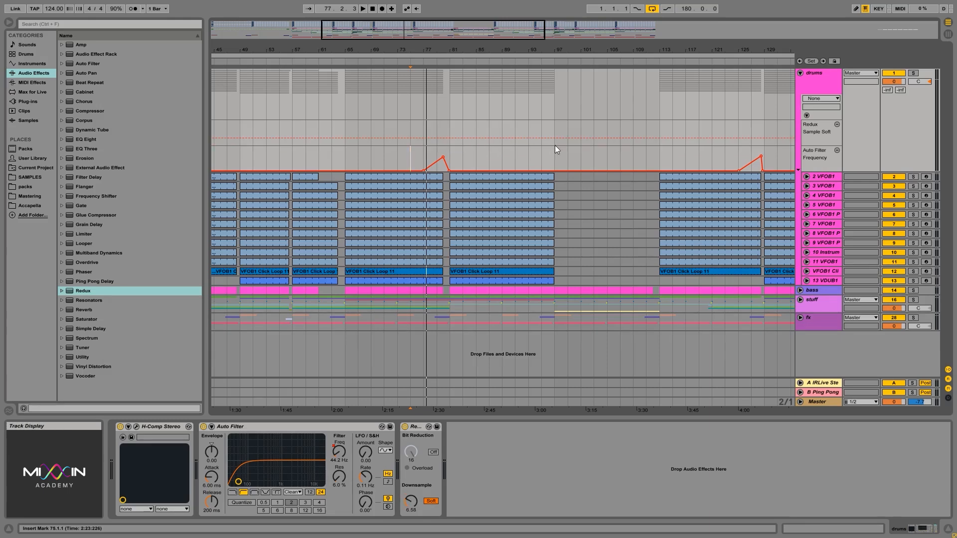
pyautogui.hotkey('ctrl', 'z')
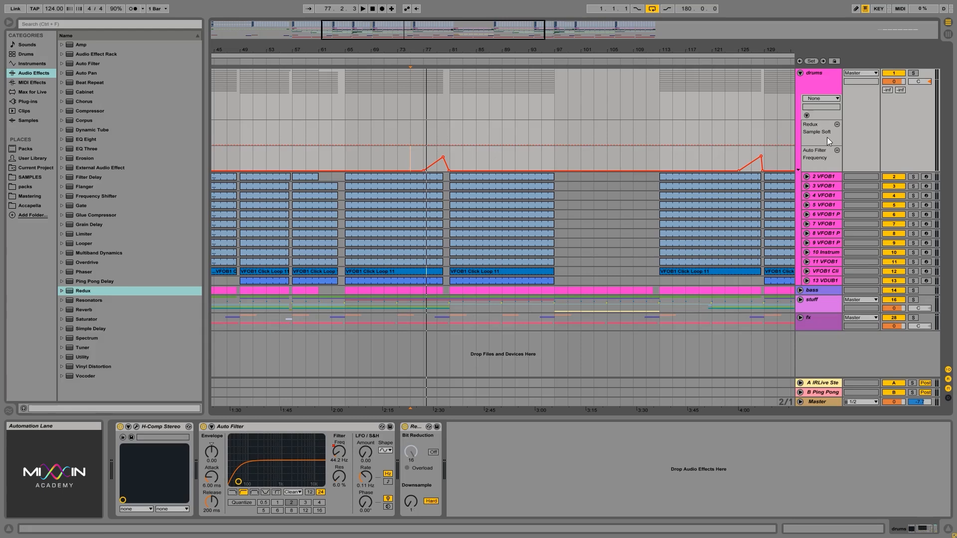
pyautogui.hotkey('ctrl', 'z')
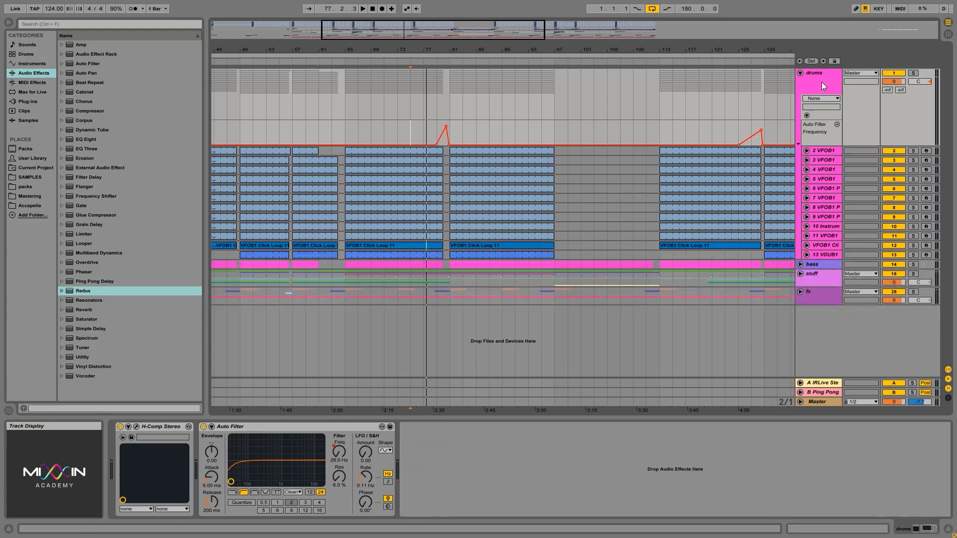
# Add Redux after the Auto Filter on the drums group and show it in the main drums automation lane.
pyautogui.moveTo(91, 289); pyautogui.dragTo(462, 475)
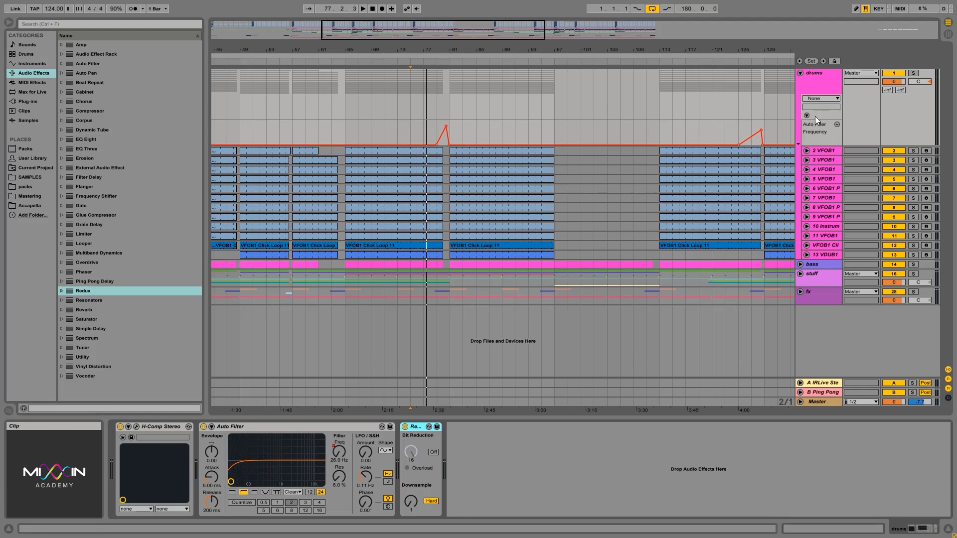
pyautogui.click(821, 97)
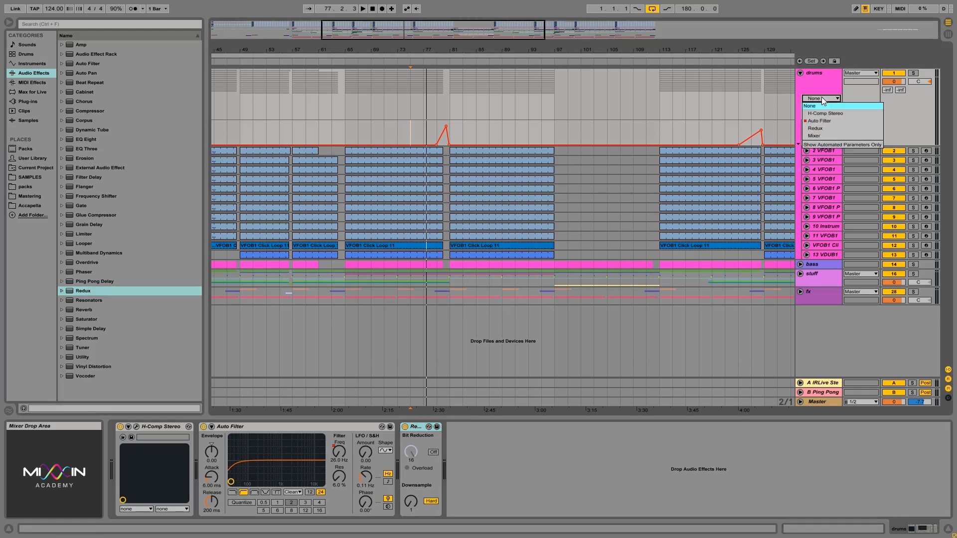
pyautogui.click(820, 128)
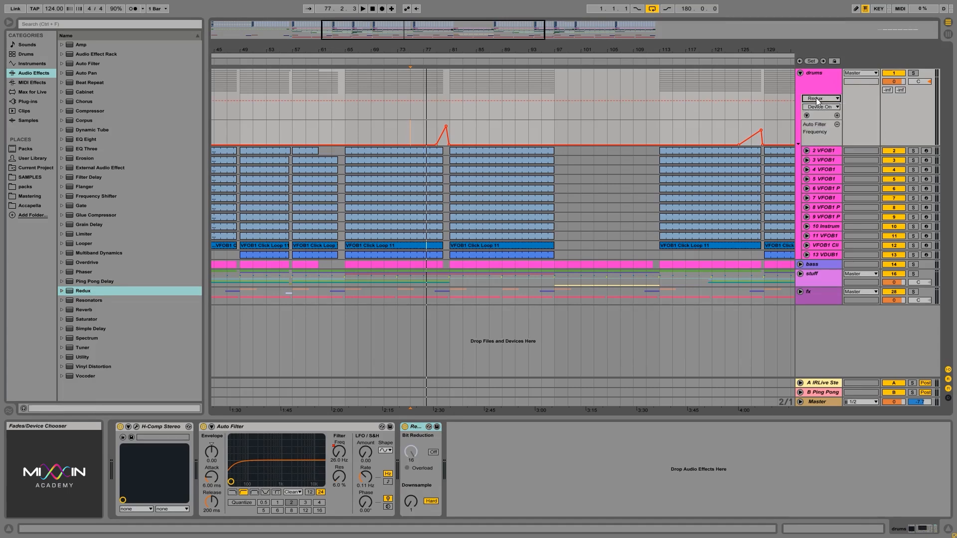
pyautogui.click(820, 107)
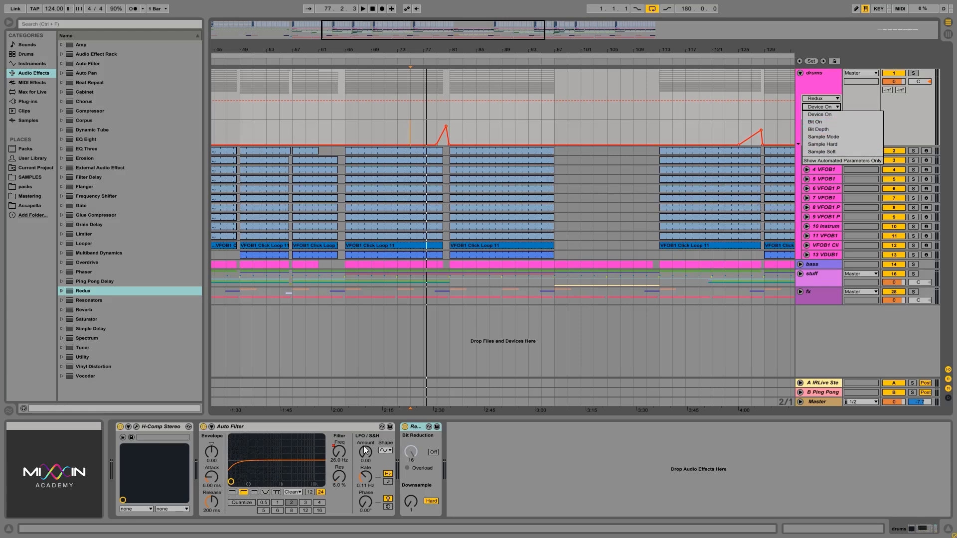
# Turn Redux's Bit Reduction on and back off so the drums lane shows its Bit On parameter.
pyautogui.click(433, 453)
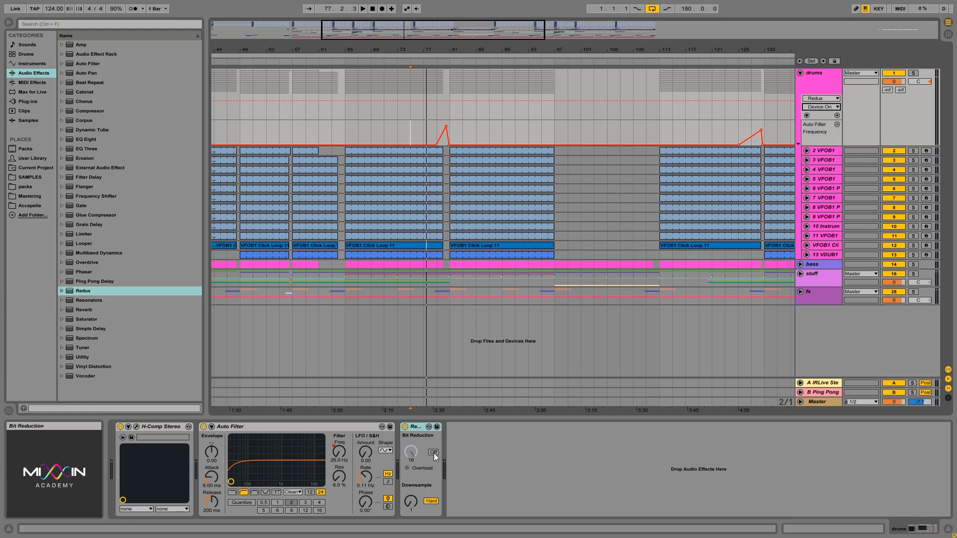
pyautogui.click(433, 453)
pyautogui.click(434, 453)
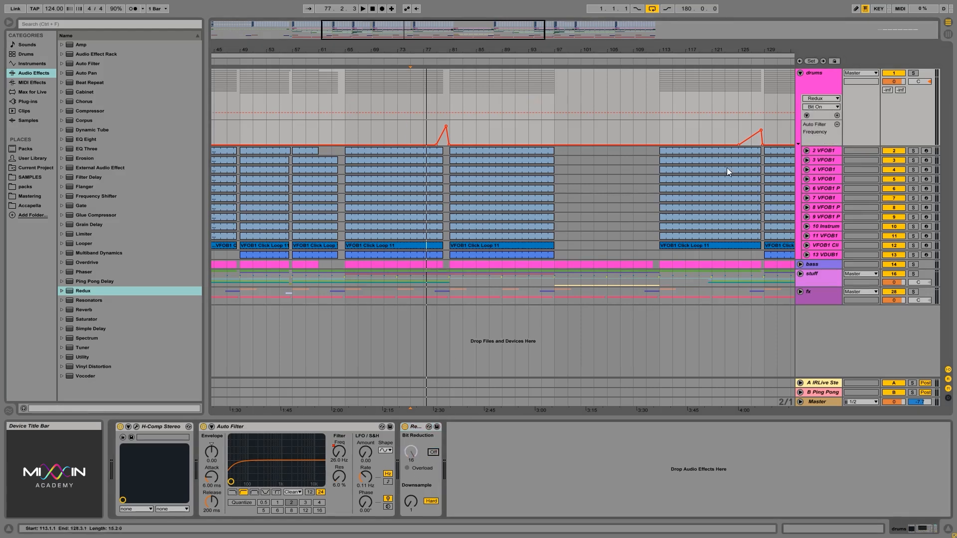
# Show Redux's Bit Depth in the main drums lane and lower the bit reduction value to 1.
pyautogui.click(820, 106)
pyautogui.click(825, 129)
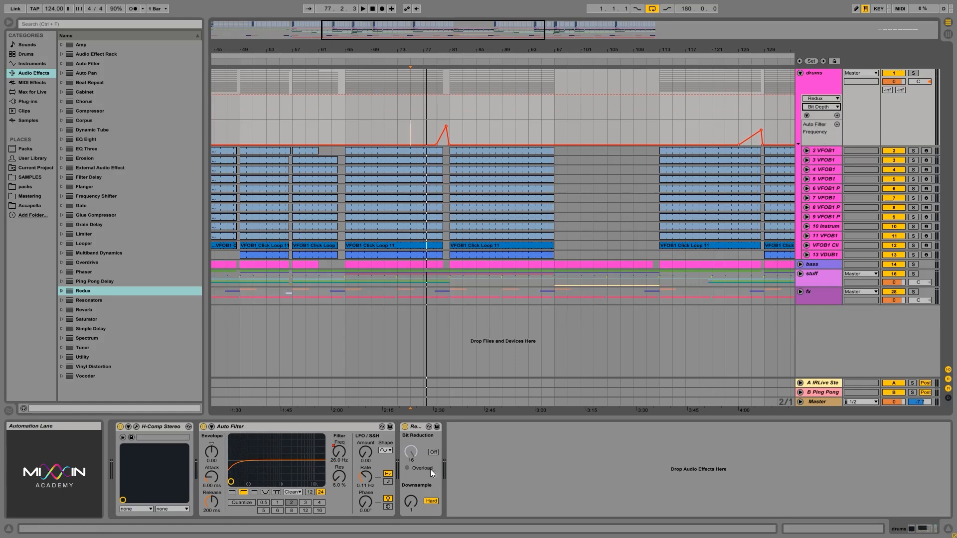
pyautogui.moveTo(411, 452); pyautogui.dragTo(411, 492)
# Show Redux's Sample Mode in the main drums lane and switch Downsample to Soft and back to Hard.
pyautogui.click(823, 108)
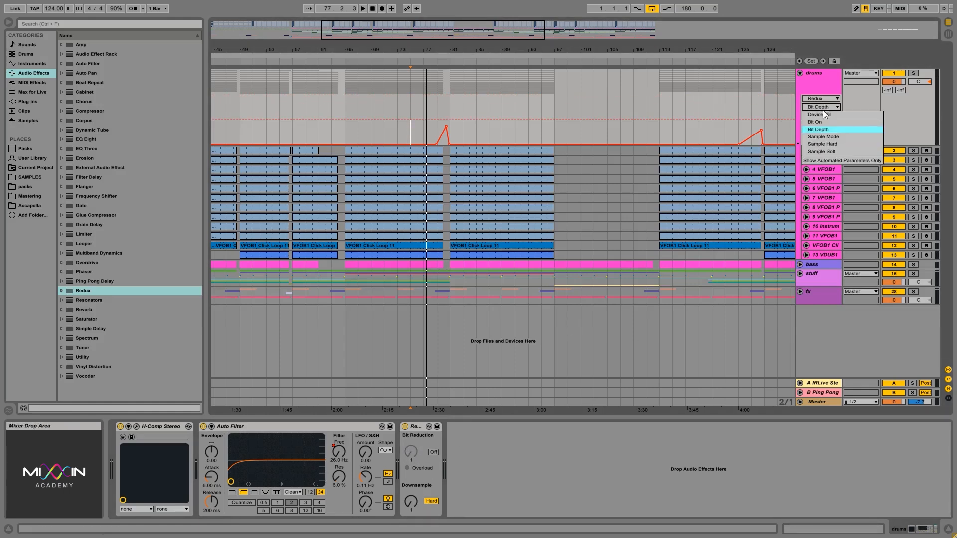
pyautogui.click(839, 136)
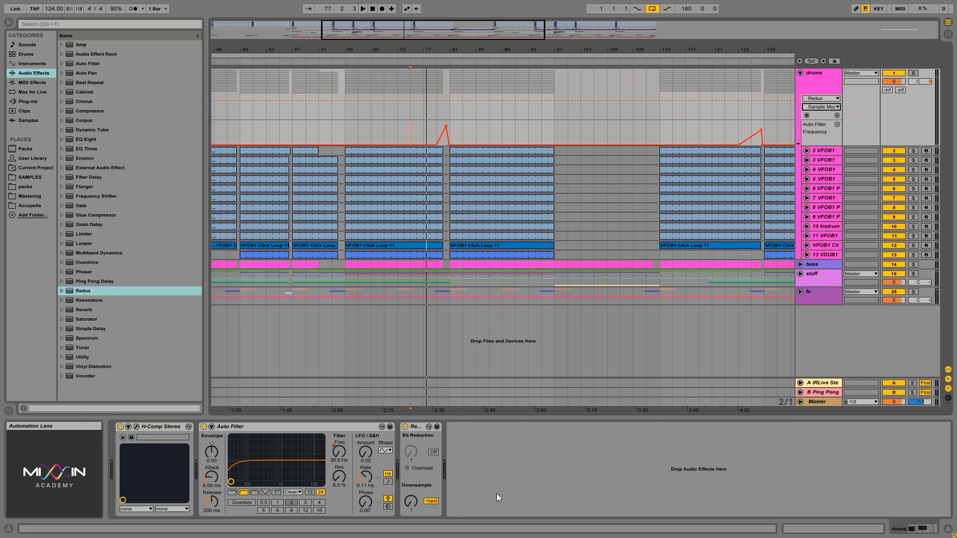
pyautogui.click(430, 501)
pyautogui.click(432, 501)
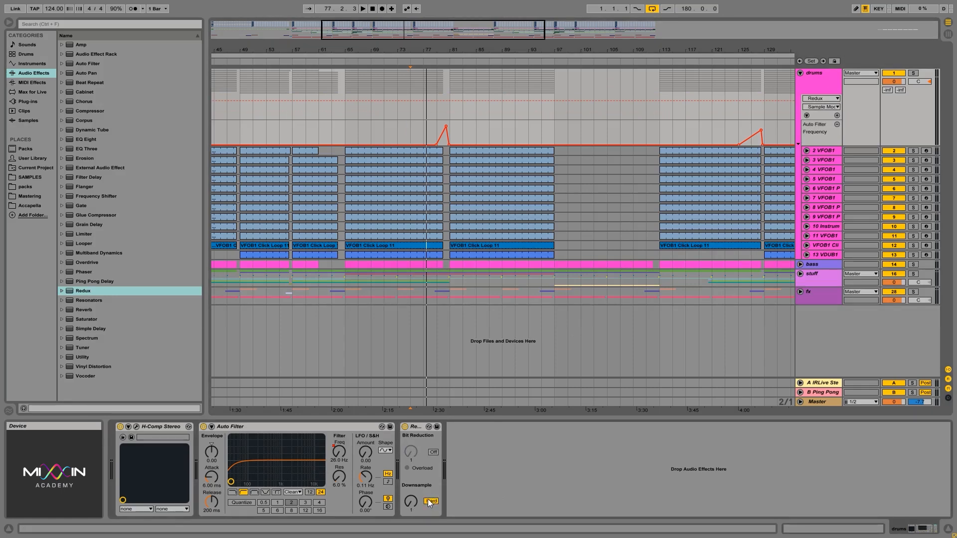
# Compare Redux's Sample Hard and Sample Soft in the drums lane and raise the hard downsample amount to 29.
pyautogui.click(821, 106)
pyautogui.click(828, 144)
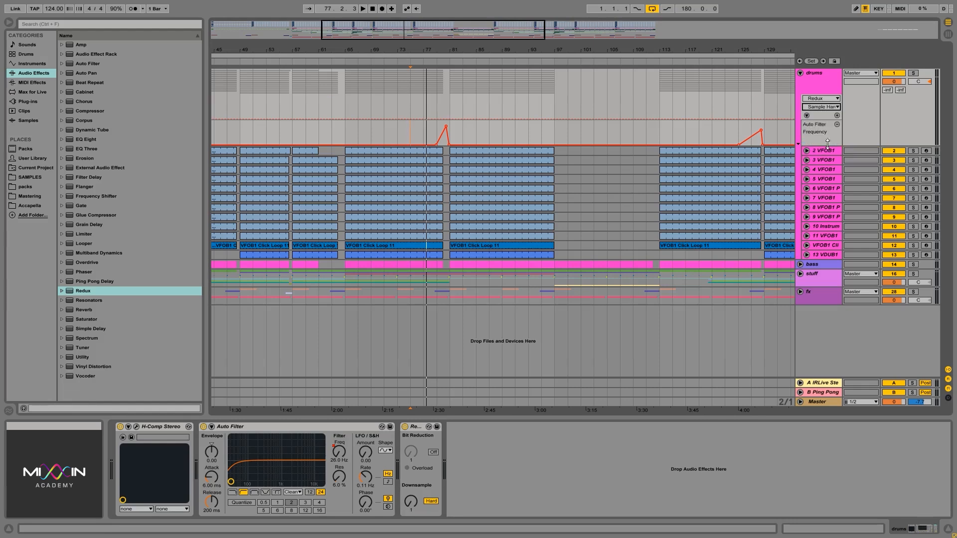
pyautogui.click(819, 107)
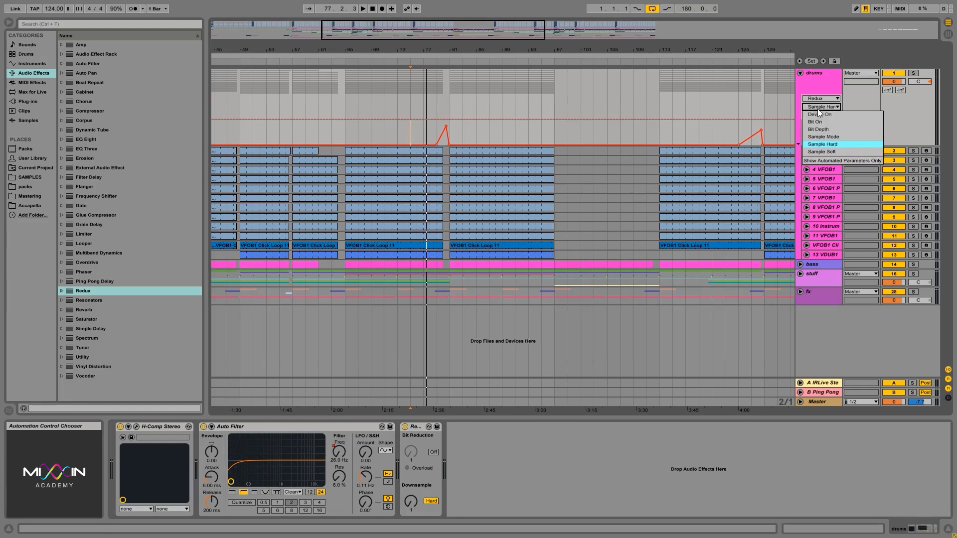
pyautogui.click(831, 151)
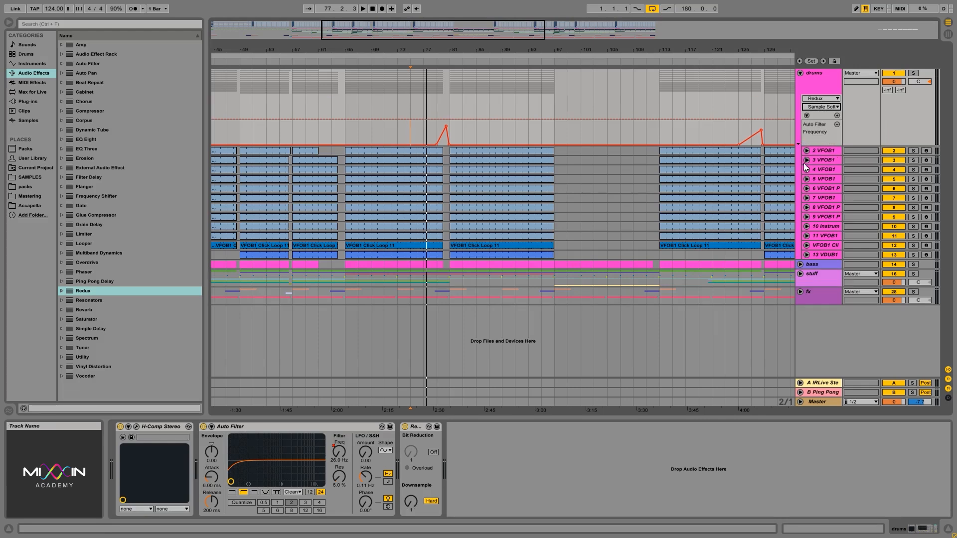
pyautogui.moveTo(411, 501); pyautogui.dragTo(432, 494)
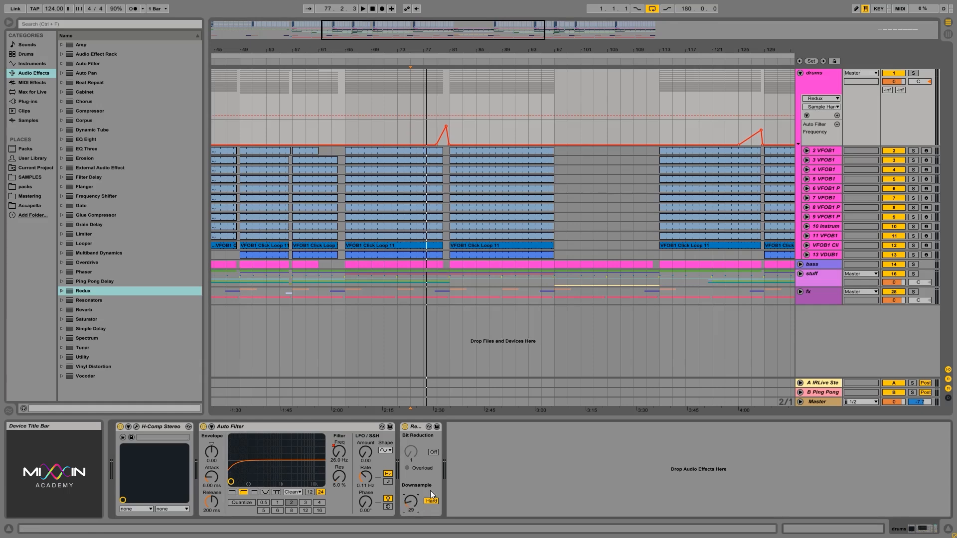
pyautogui.click(824, 107)
pyautogui.click(826, 143)
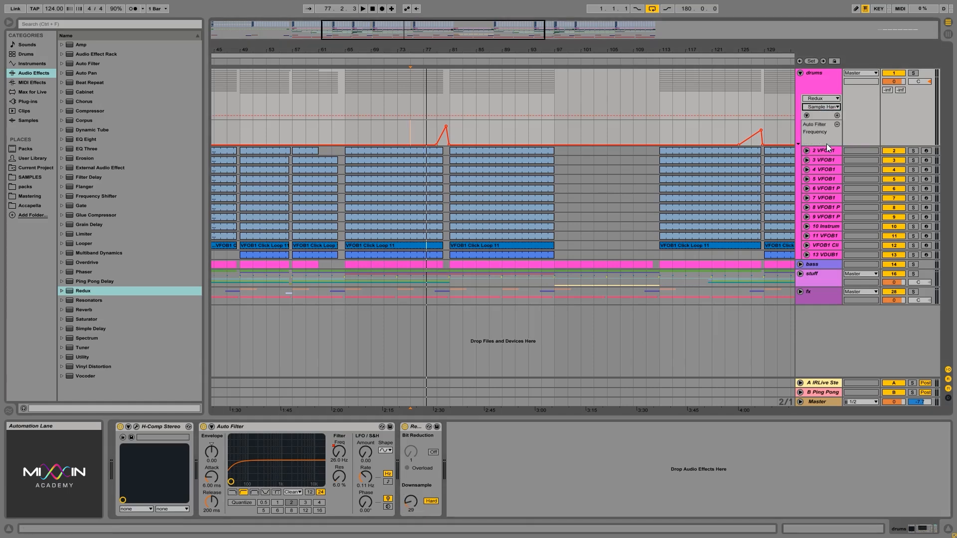
# Set Redux's Downsample to Soft at 1.00 and give Sample Soft its own automation lane on the drums group.
pyautogui.click(819, 107)
pyautogui.click(823, 151)
pyautogui.click(431, 501)
pyautogui.moveTo(411, 501); pyautogui.dragTo(411, 491)
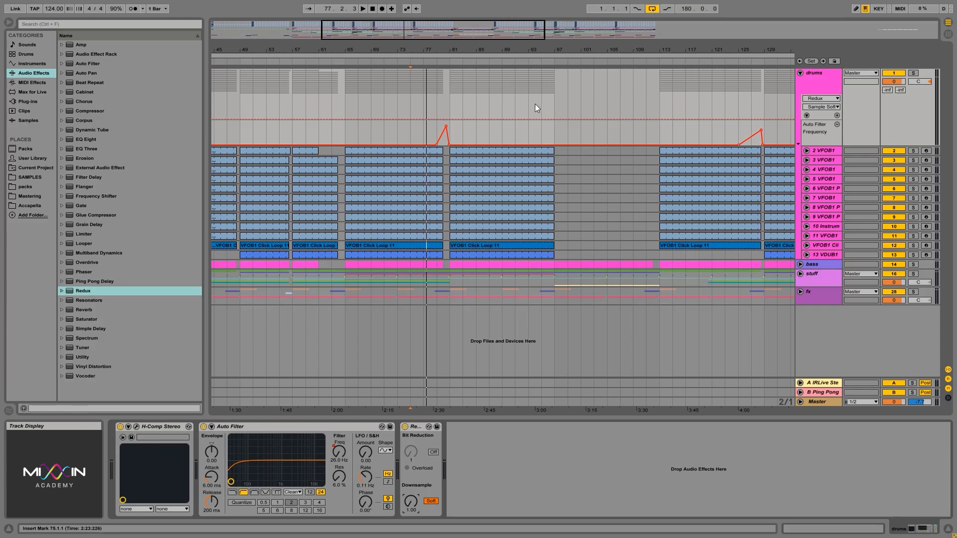
pyautogui.click(837, 115)
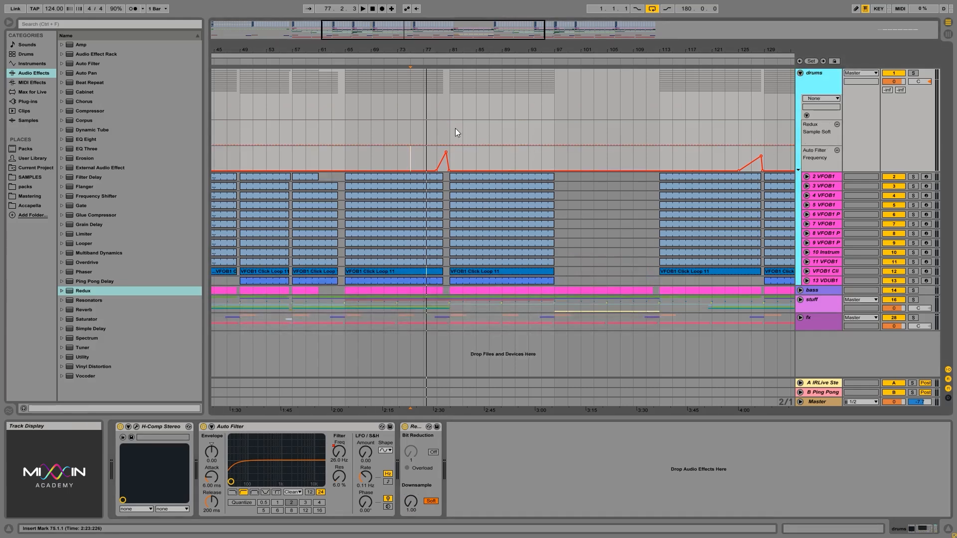
# Draw a Sample Soft rise from about bar 77 to just past bar 80, start the filter sweep with it, and audition the section.
pyautogui.click(436, 145)
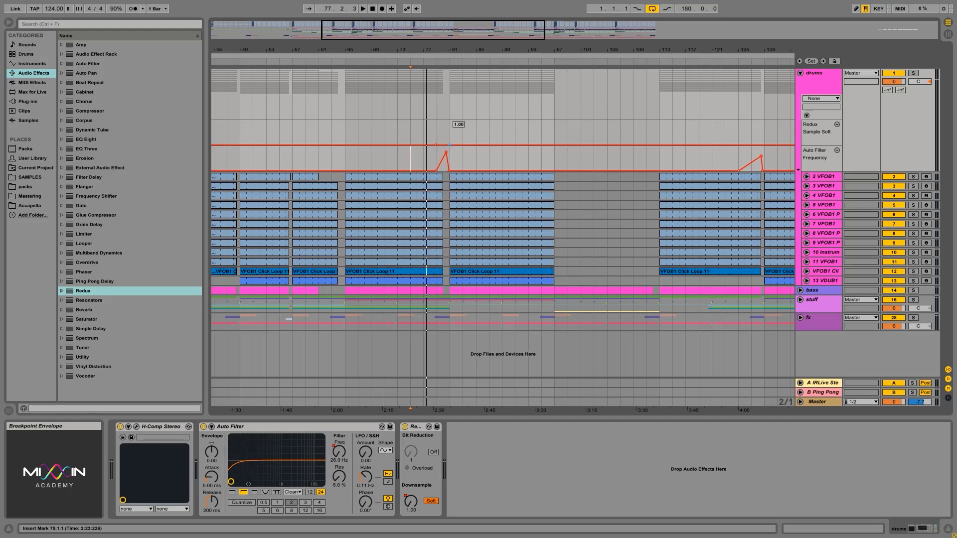
pyautogui.moveTo(446, 145); pyautogui.dragTo(444, 122)
pyautogui.moveTo(435, 171); pyautogui.dragTo(444, 133)
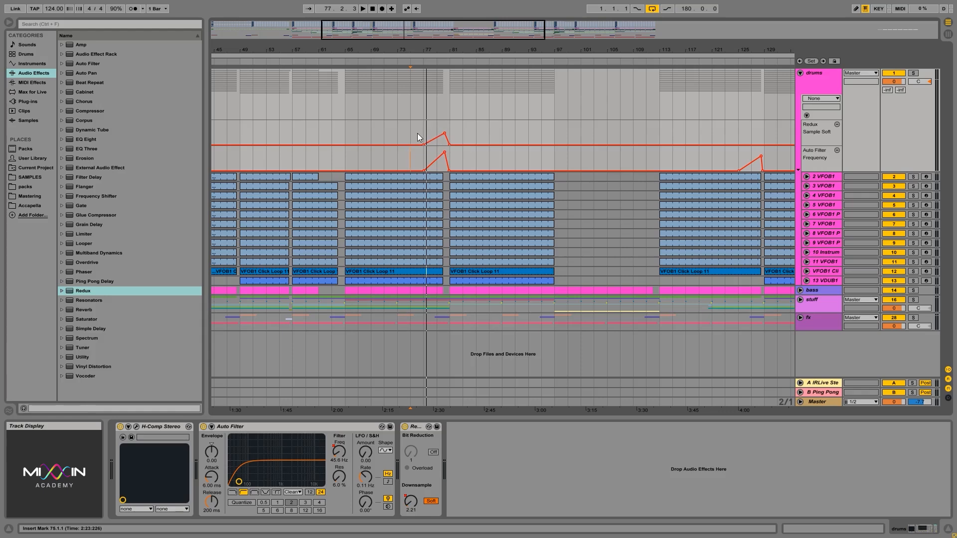
pyautogui.press('space')
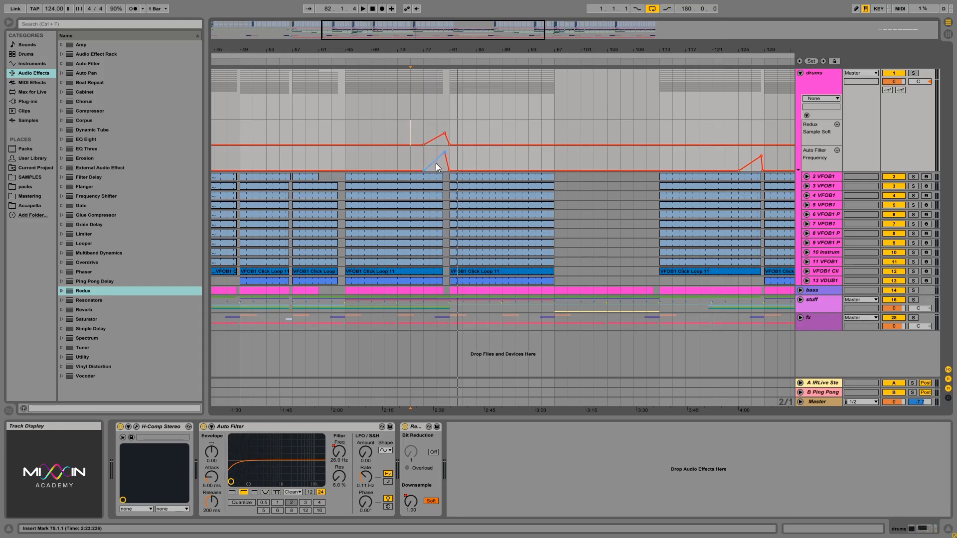
# Enlarge both drums lanes and align the Sample Soft ramp from bar 77 to just before bar 81, placing both lanes' peaks at bar 80.
pyautogui.moveTo(443, 130)
pyautogui.moveTo(820, 145); pyautogui.dragTo(821, 292)
pyautogui.moveTo(442, 53); pyautogui.dragTo(537, 52)
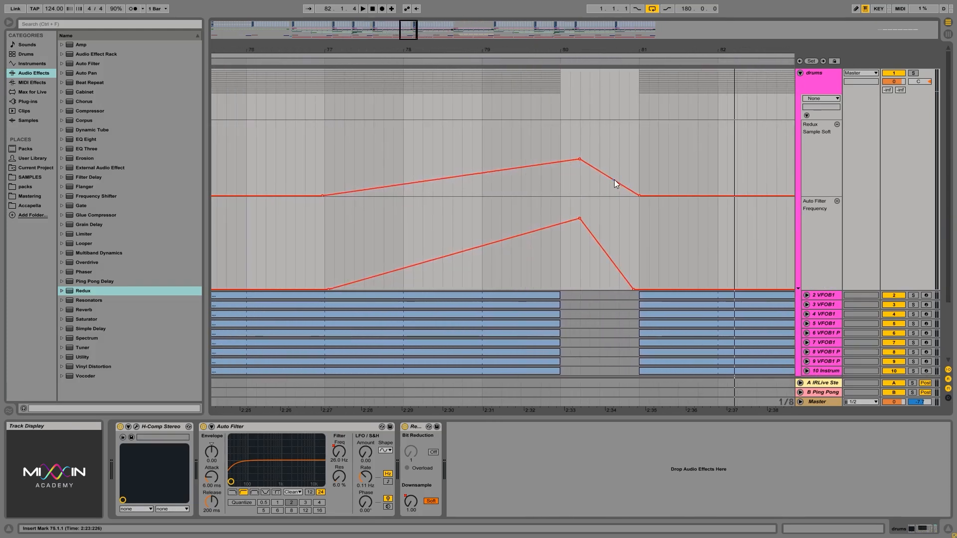
pyautogui.moveTo(640, 197)
pyautogui.moveTo(640, 196); pyautogui.dragTo(637, 196)
pyautogui.moveTo(323, 196); pyautogui.dragTo(324, 196)
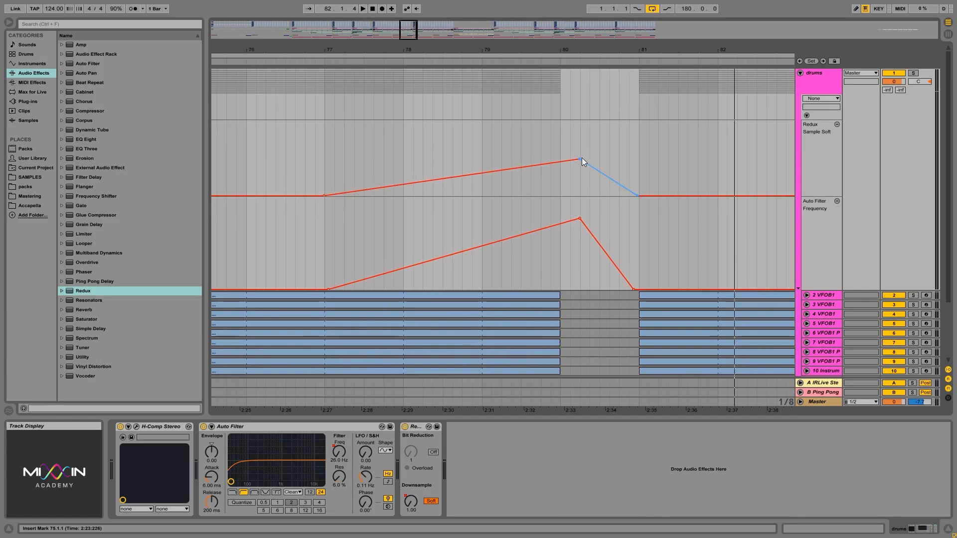
pyautogui.moveTo(580, 159); pyautogui.dragTo(560, 147)
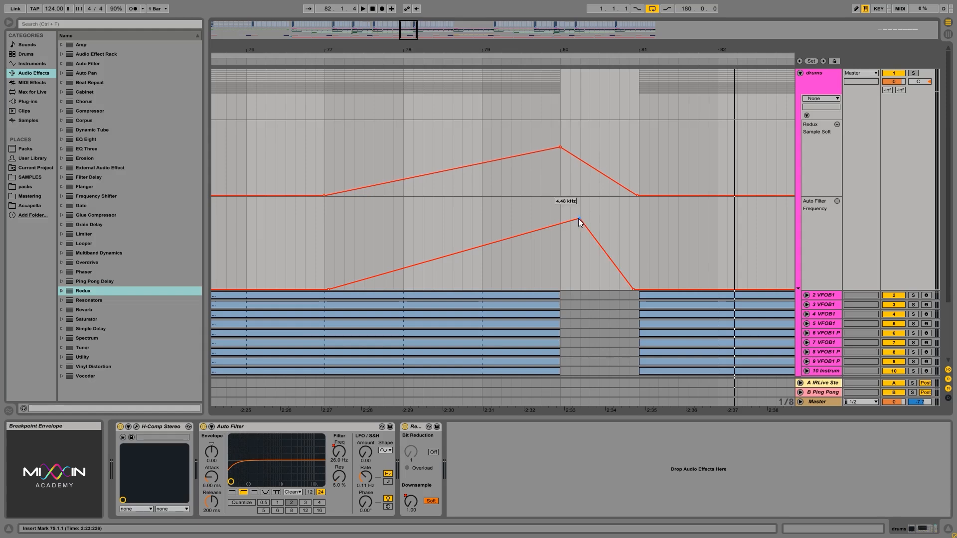
pyautogui.moveTo(578, 219); pyautogui.dragTo(562, 218)
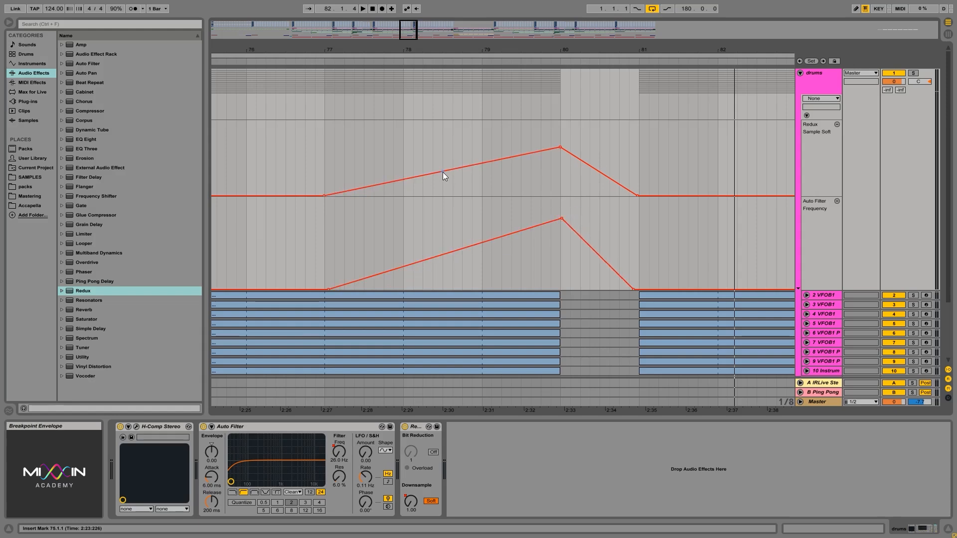
# Try bending the Sample Soft rise with extra breakpoints between bars 78 and 80, and undo them.
pyautogui.moveTo(443, 172); pyautogui.dragTo(404, 188)
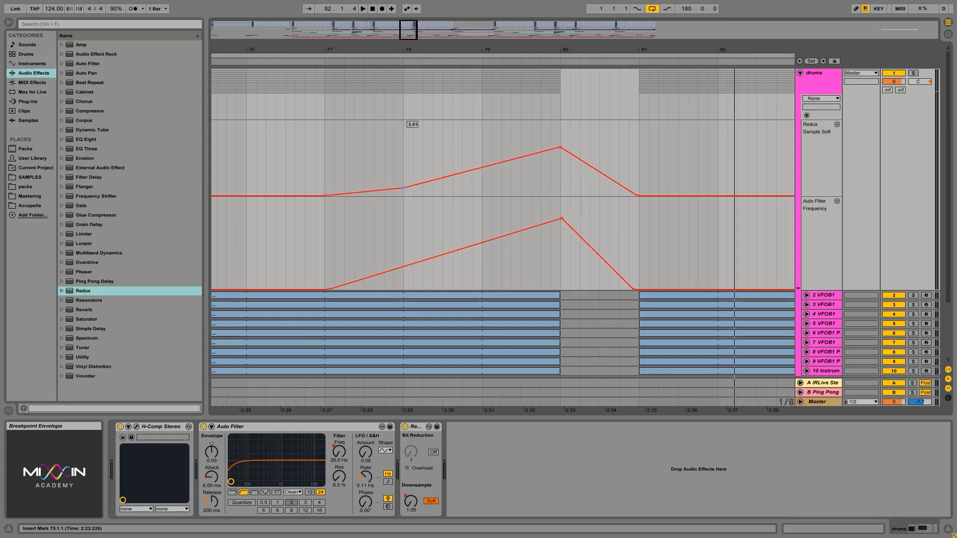
pyautogui.click(481, 172)
pyautogui.click(530, 159)
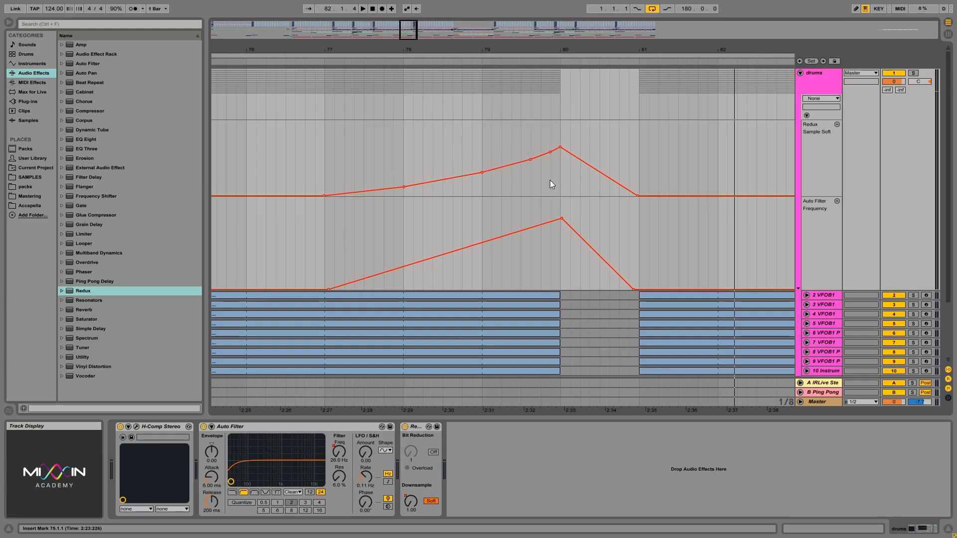
pyautogui.hotkey('ctrl', 'z')
pyautogui.hotkey('ctrl', 'z')
pyautogui.hotkey('ctrl', 'z')
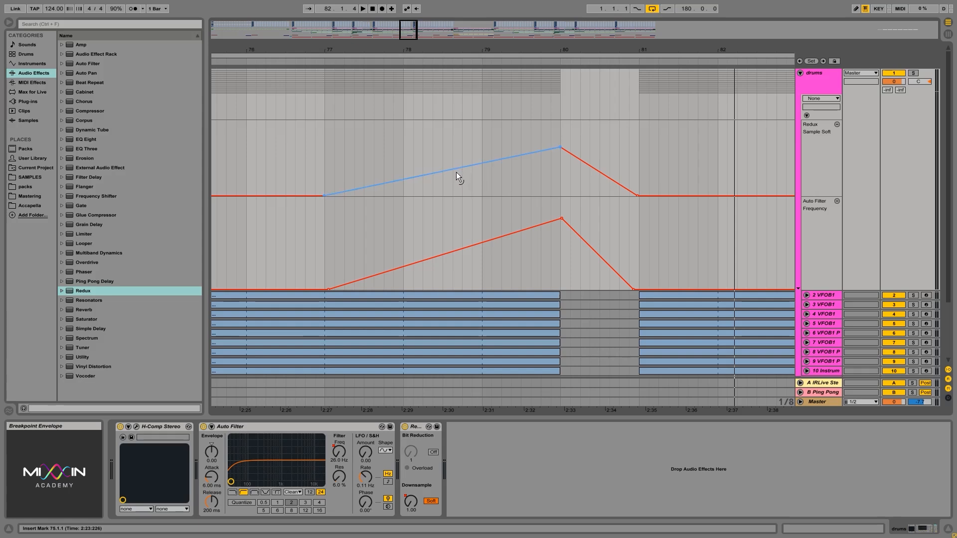
# Curve the Sample Soft and Auto Filter Frequency rises downward between bars 77 and 80, and play back from bar 76.3.3.
pyautogui.moveTo(457, 173); pyautogui.dragTo(456, 202)
pyautogui.moveTo(508, 238); pyautogui.dragTo(509, 261)
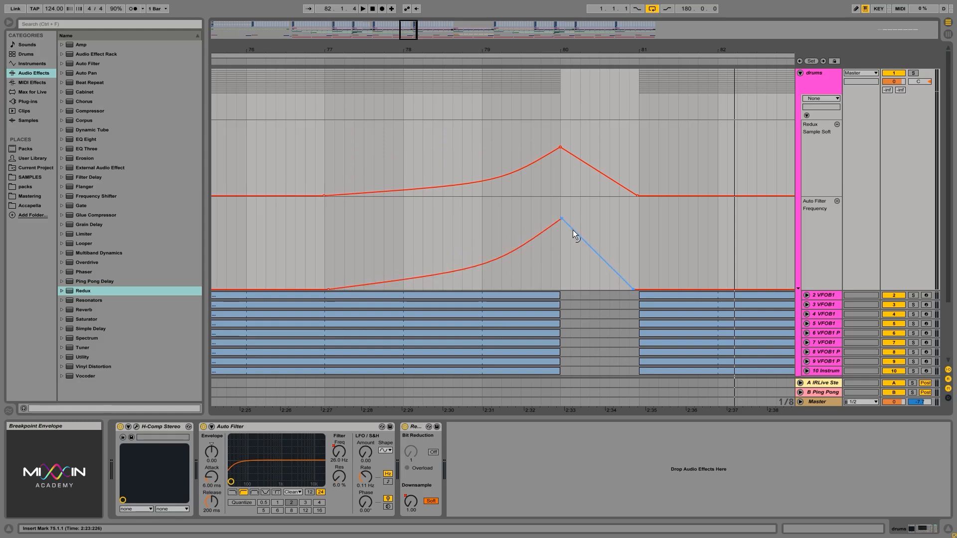
pyautogui.click(295, 234)
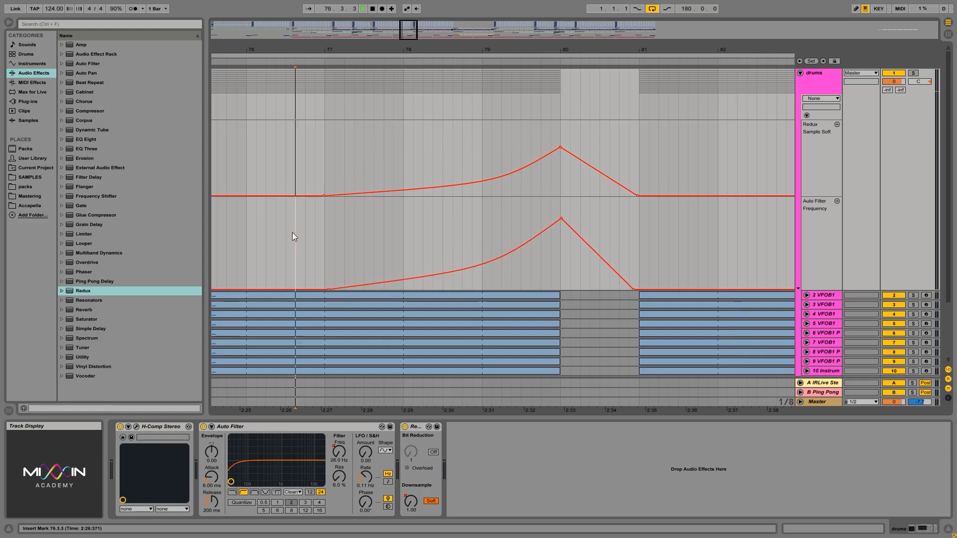
pyautogui.press('space')
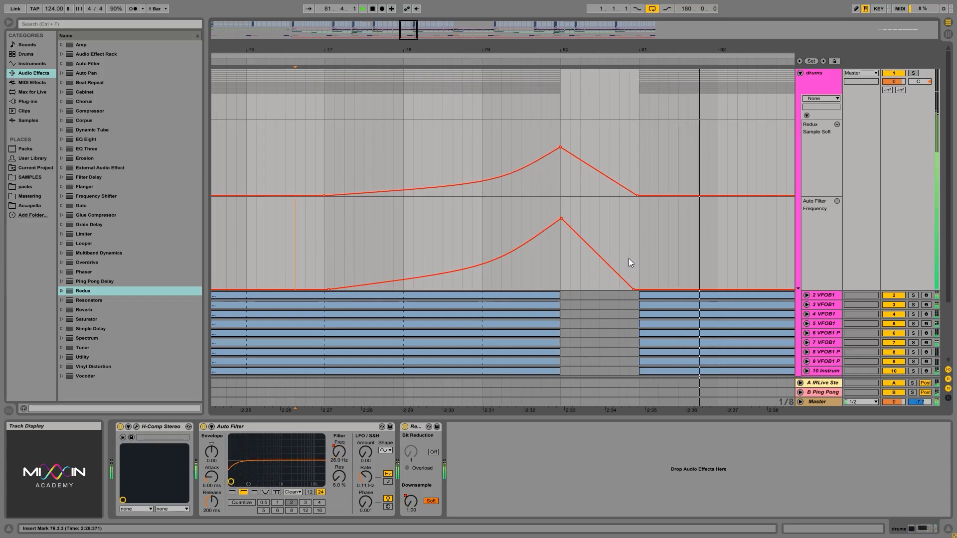
pyautogui.press('space')
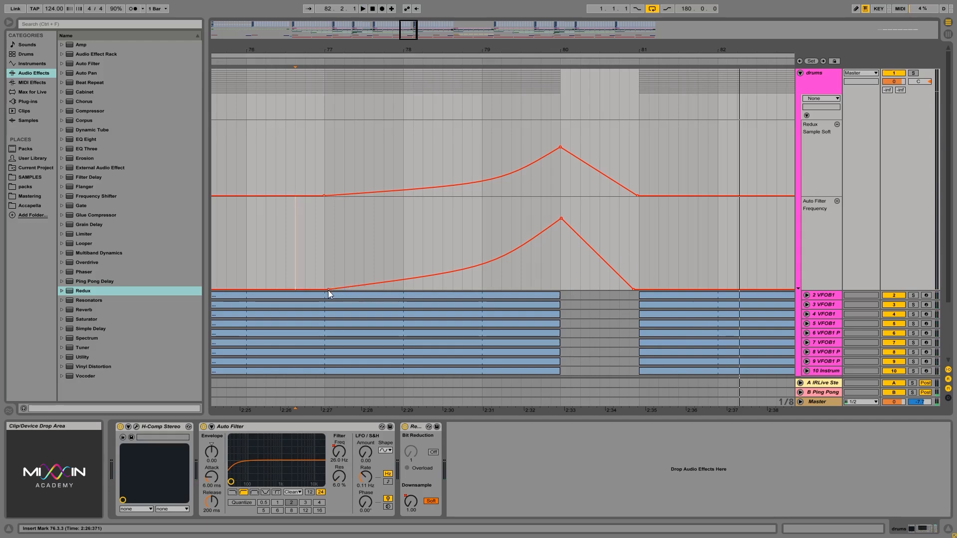
# Align the Auto Filter Frequency rise's start to bar 77 and raise the bar 80 peaks of both the filter and Sample Soft envelopes.
pyautogui.moveTo(329, 289); pyautogui.dragTo(325, 289)
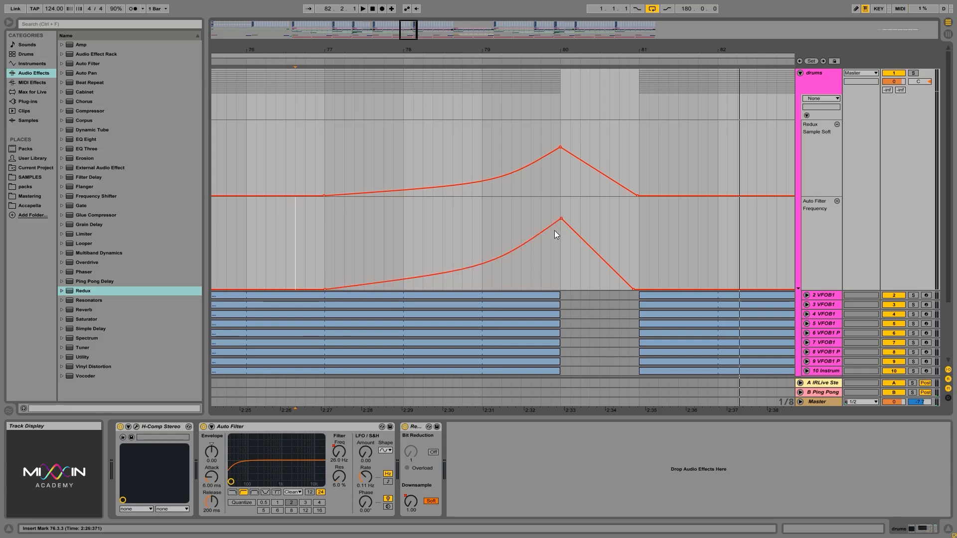
pyautogui.moveTo(561, 217); pyautogui.dragTo(561, 214)
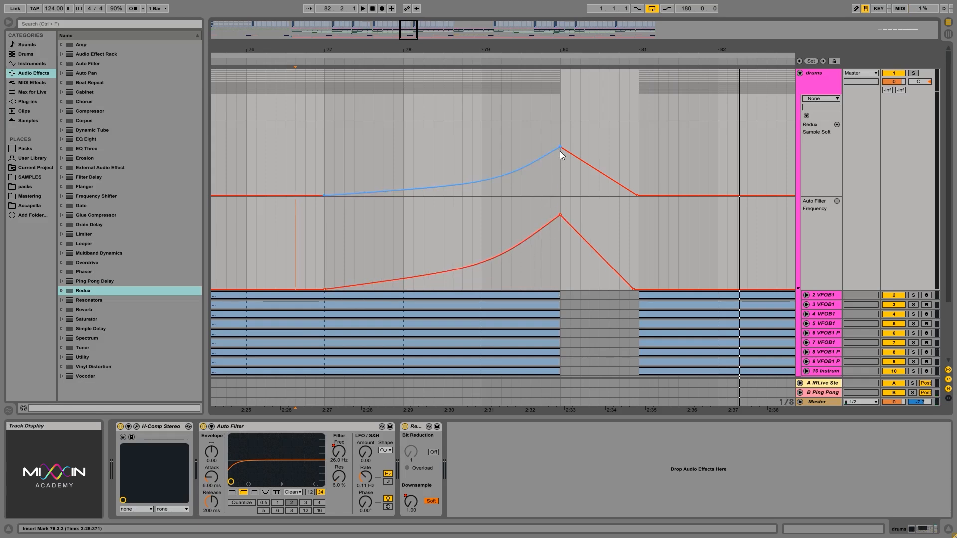
pyautogui.moveTo(560, 148); pyautogui.dragTo(560, 128)
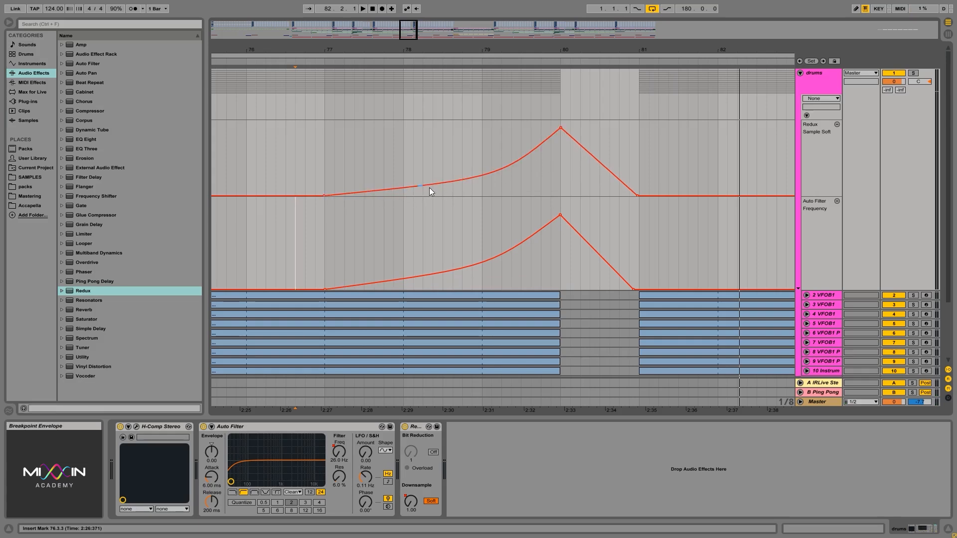
pyautogui.moveTo(561, 127); pyautogui.dragTo(560, 131)
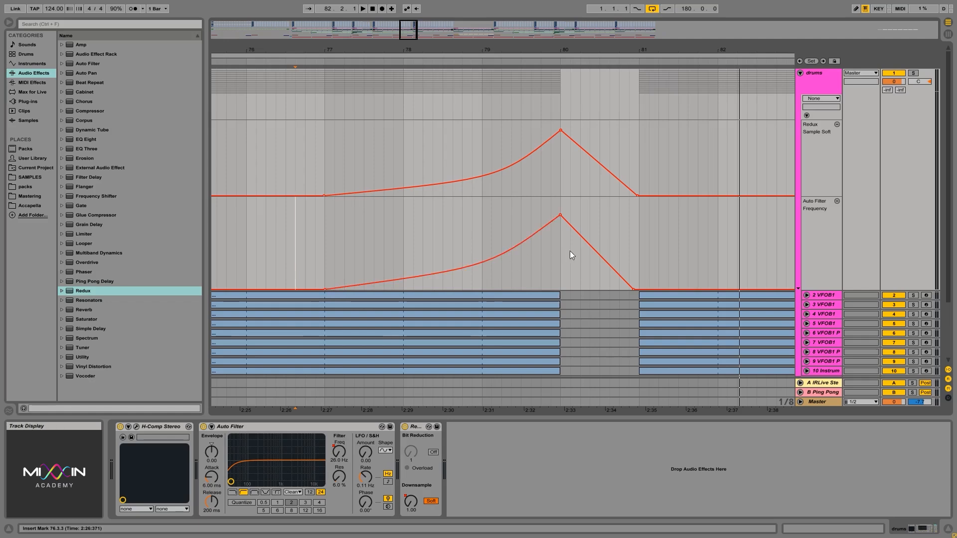
# Bow the Auto Filter Frequency fall outward after bar 80 and deepen its rise's curve, undoing a trial start at bar 79.
pyautogui.moveTo(594, 253)
pyautogui.mouseDown()
pyautogui.moveTo(595, 225)
pyautogui.moveTo(594, 264)
pyautogui.moveTo(594, 219)
pyautogui.moveTo(595, 284)
pyautogui.moveTo(594, 249)
pyautogui.mouseUp()
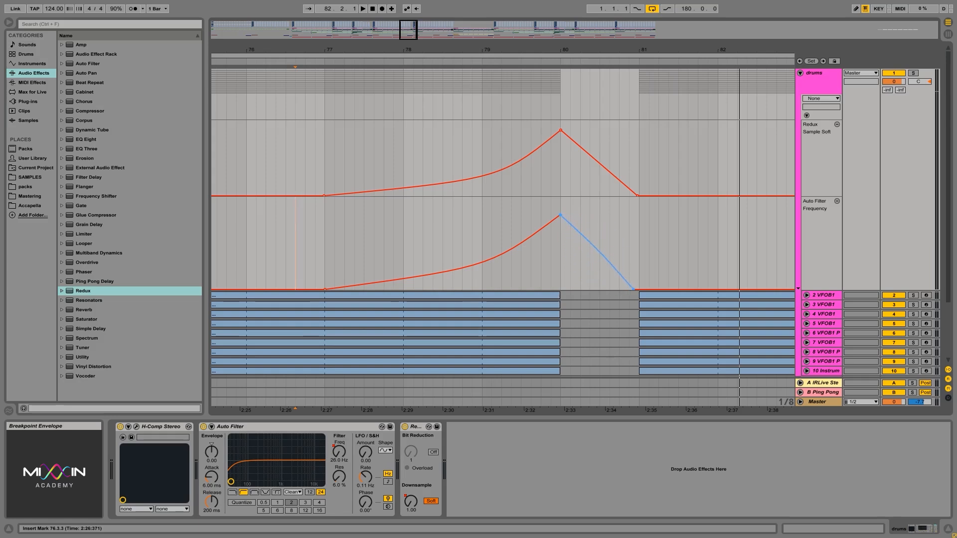
pyautogui.moveTo(507, 255); pyautogui.dragTo(505, 259)
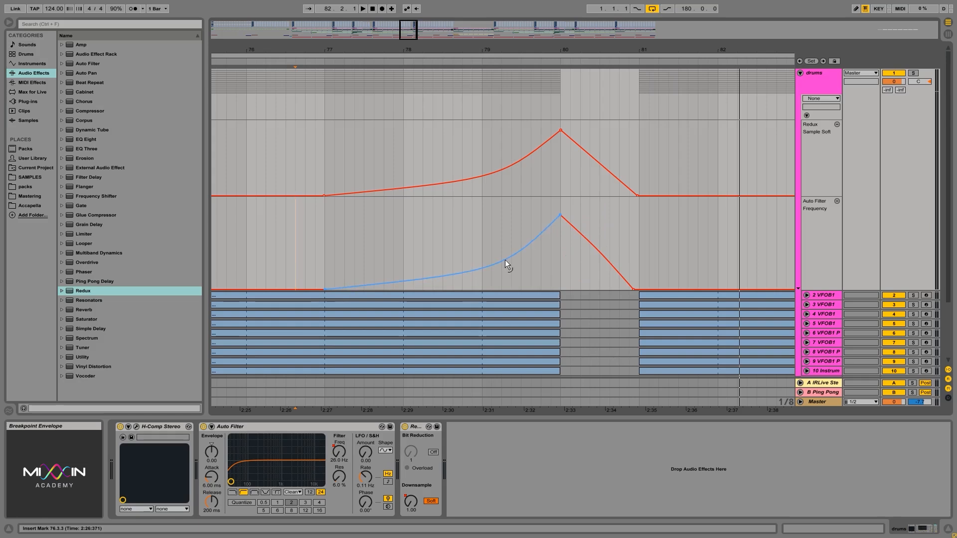
pyautogui.moveTo(325, 288); pyautogui.dragTo(481, 290)
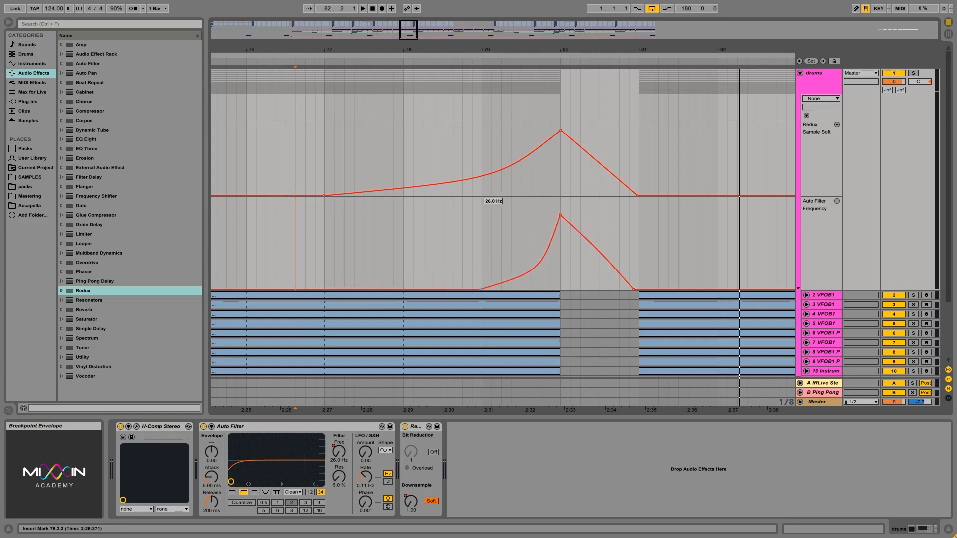
pyautogui.hotkey('ctrl', 'z')
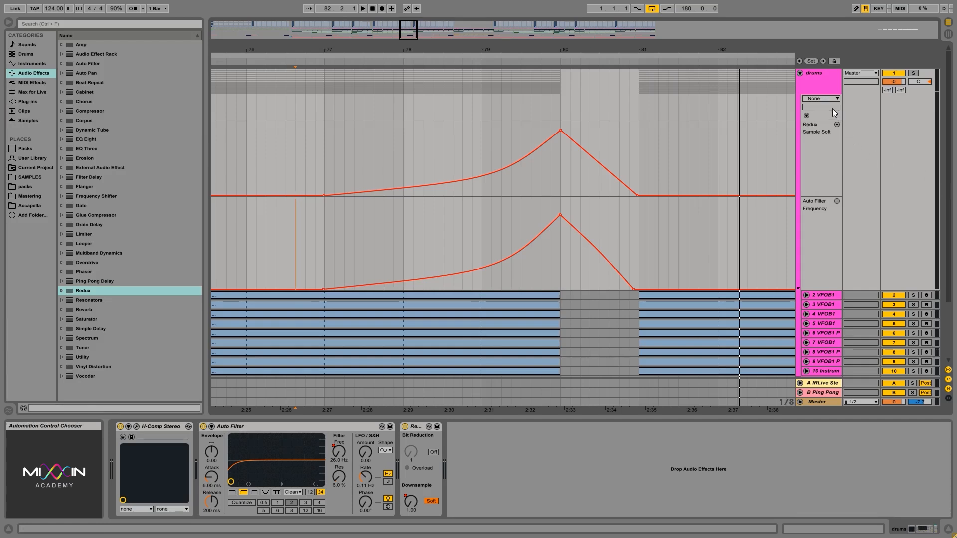
# Show the drums group's Mixer automation and display the Speaker On envelope.
pyautogui.click(820, 99)
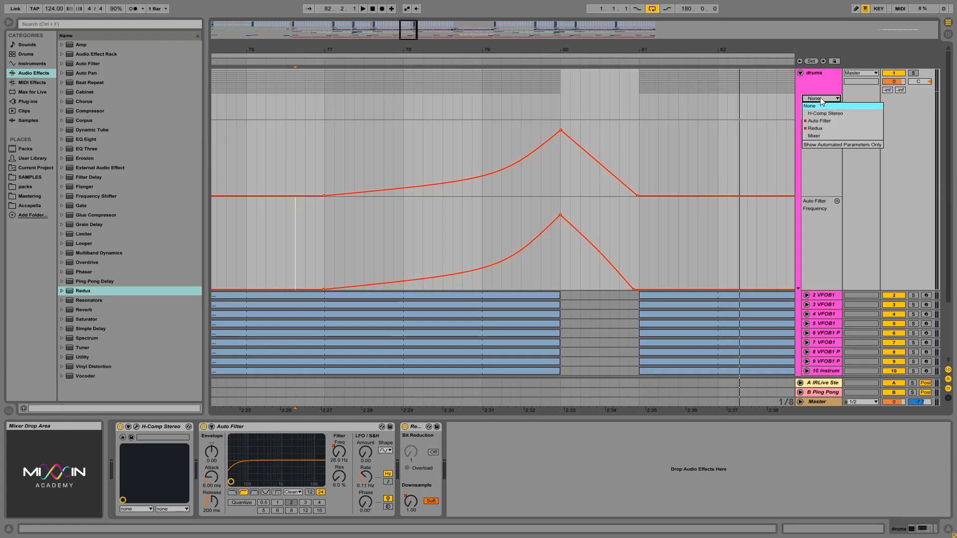
pyautogui.click(820, 99)
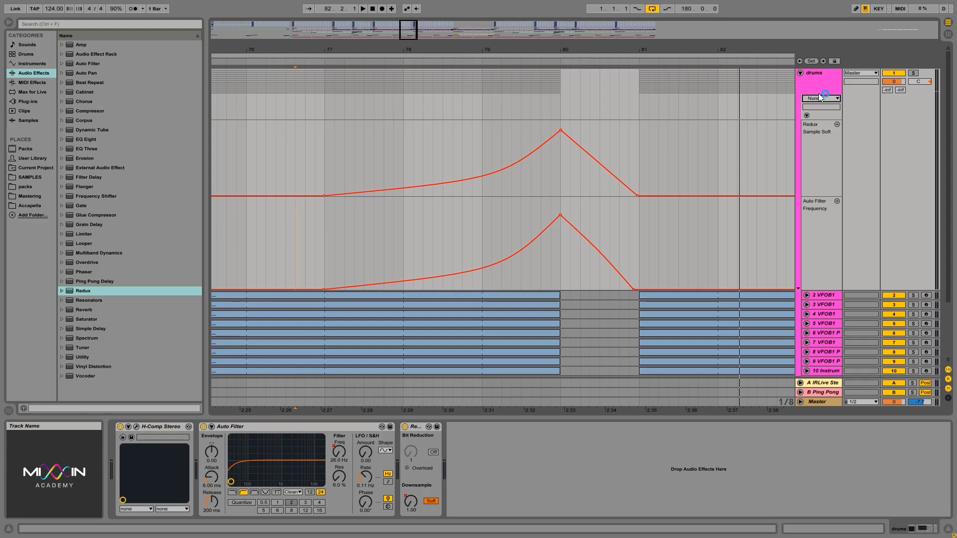
pyautogui.click(821, 98)
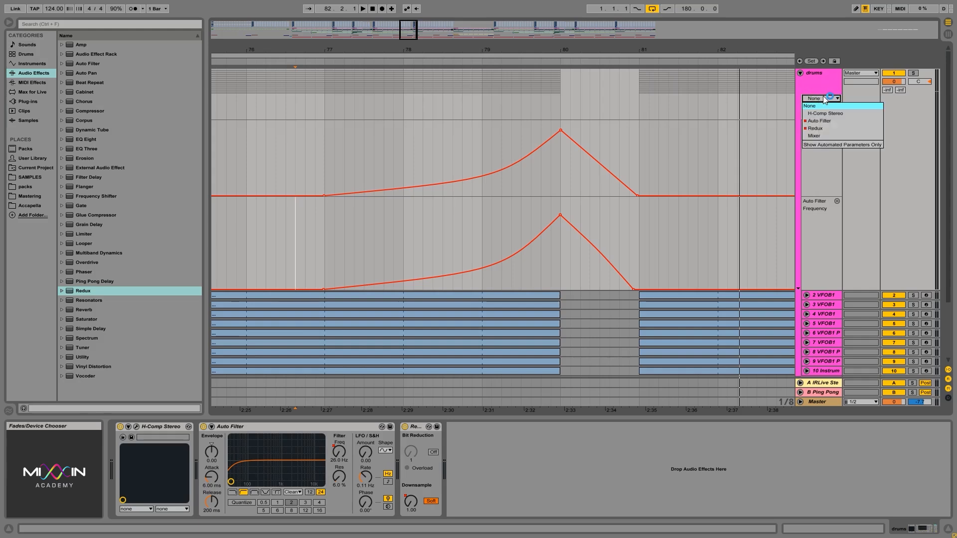
pyautogui.click(823, 136)
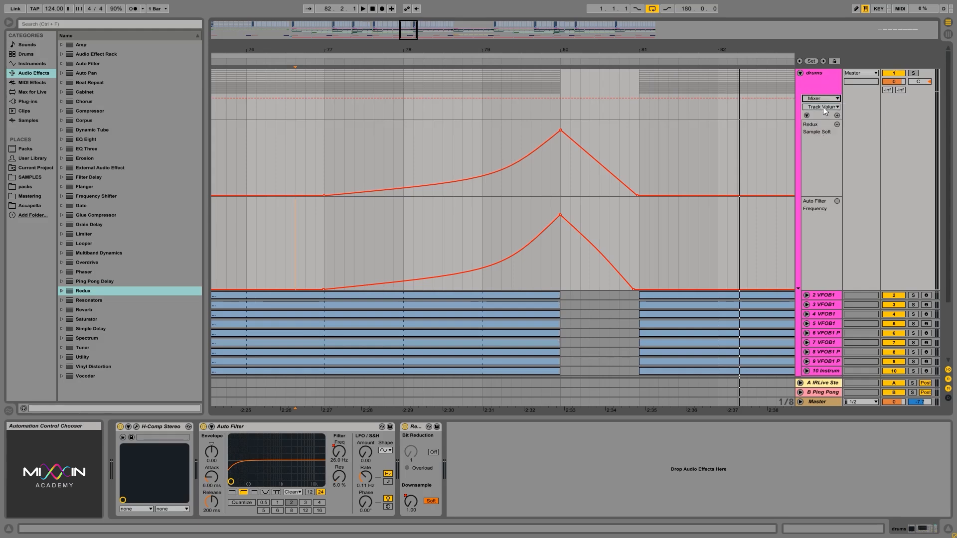
pyautogui.click(823, 107)
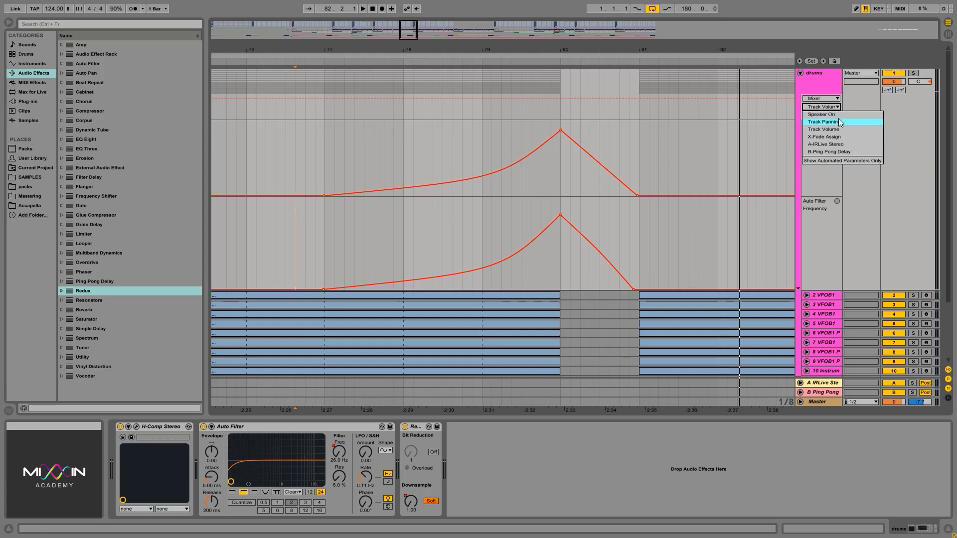
pyautogui.click(895, 73)
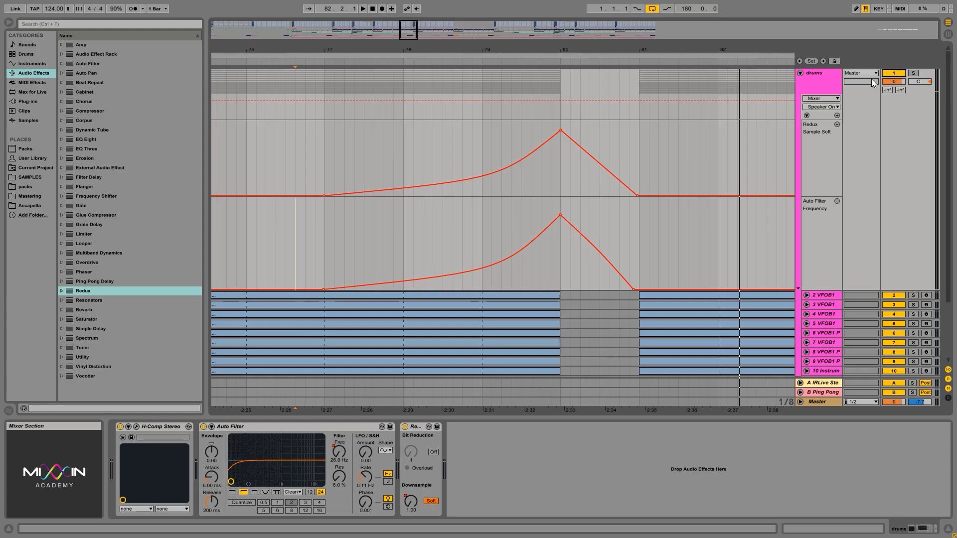
# Play back from bar 77 while muting the drums group and switching it on again.
pyautogui.click(326, 91)
pyautogui.press('space')
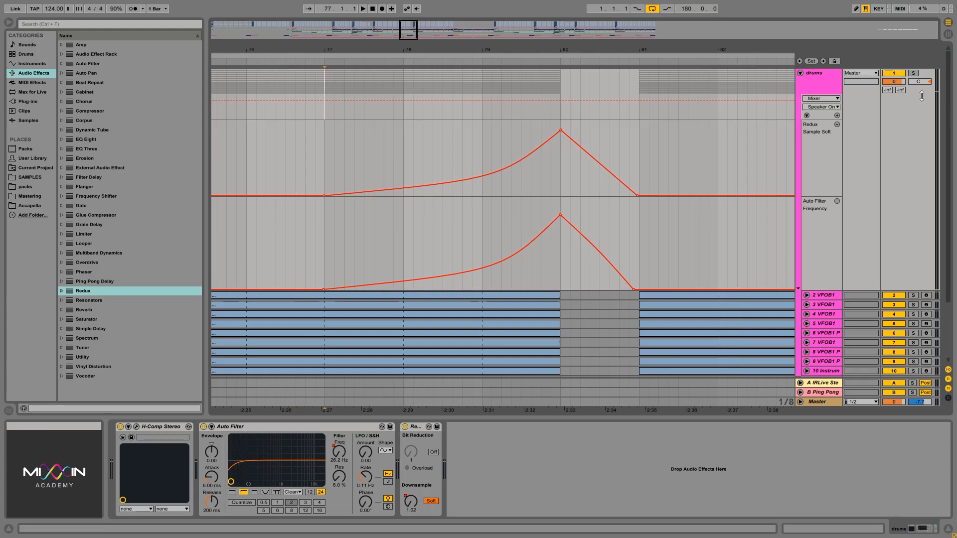
pyautogui.click(893, 75)
pyautogui.press('space')
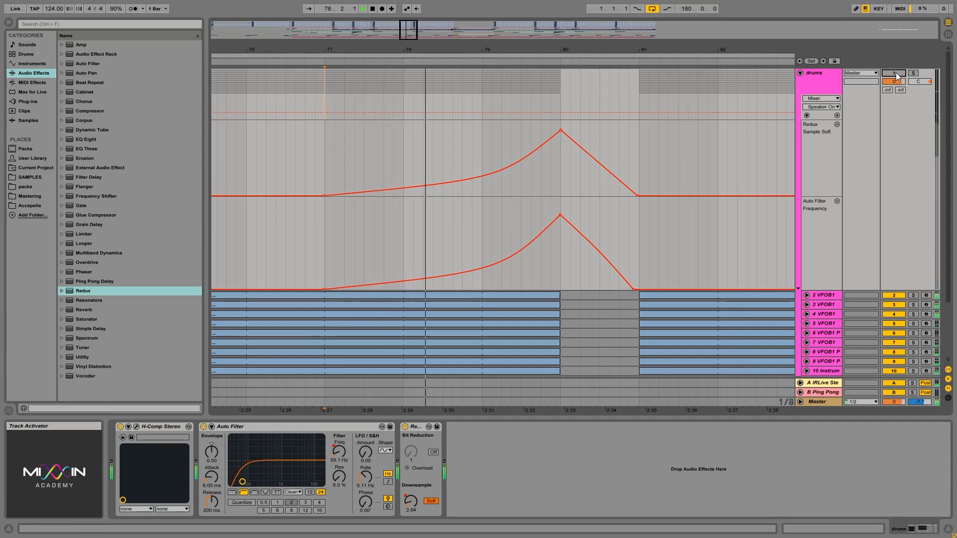
pyautogui.click(896, 74)
pyautogui.press('space')
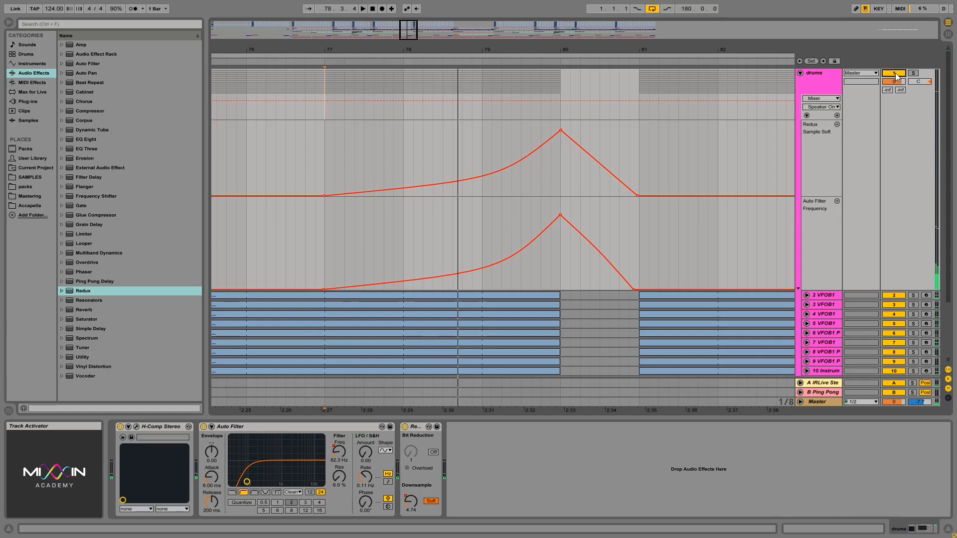
# Examine the X-Fade Assign option and the crossfader controls in Session View, and return to the Arrangement View.
pyautogui.click(823, 107)
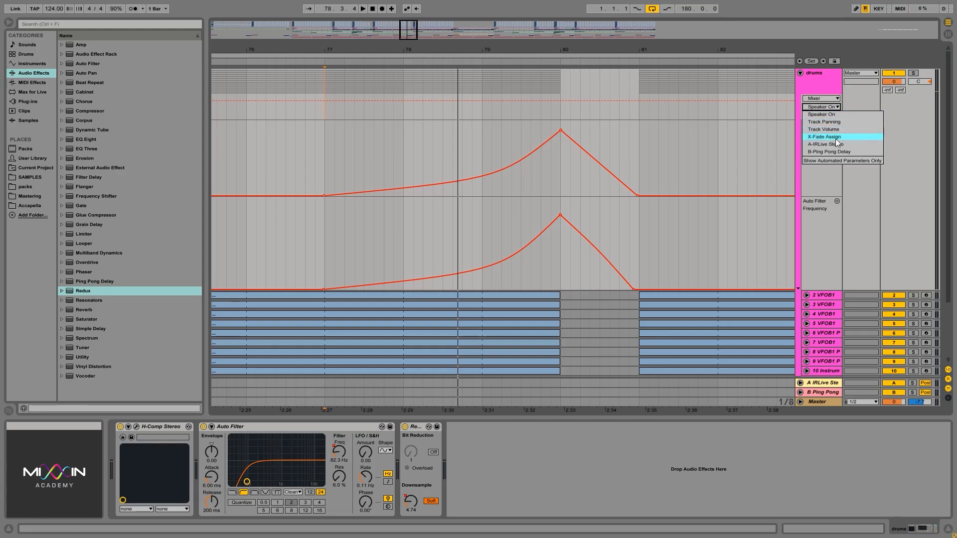
pyautogui.click(948, 402)
pyautogui.click(948, 35)
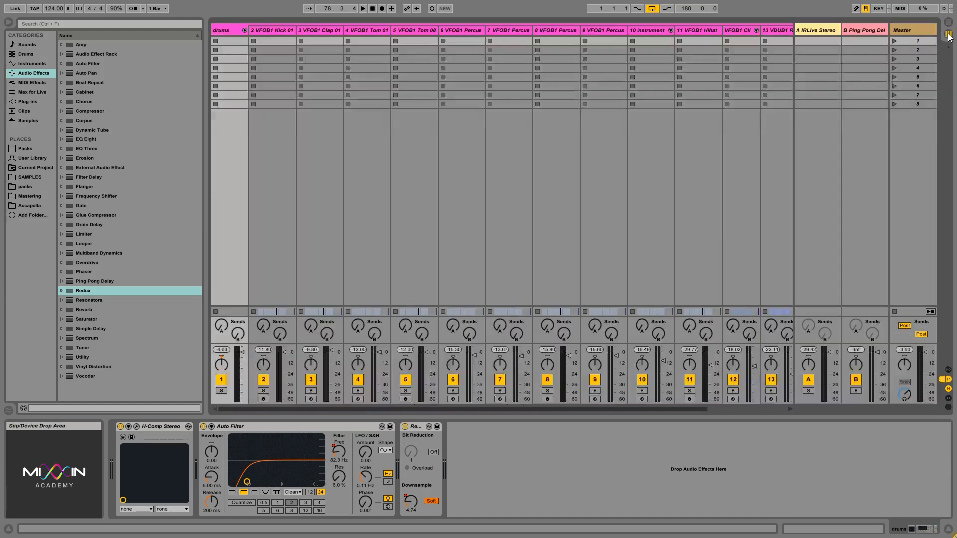
pyautogui.click(948, 407)
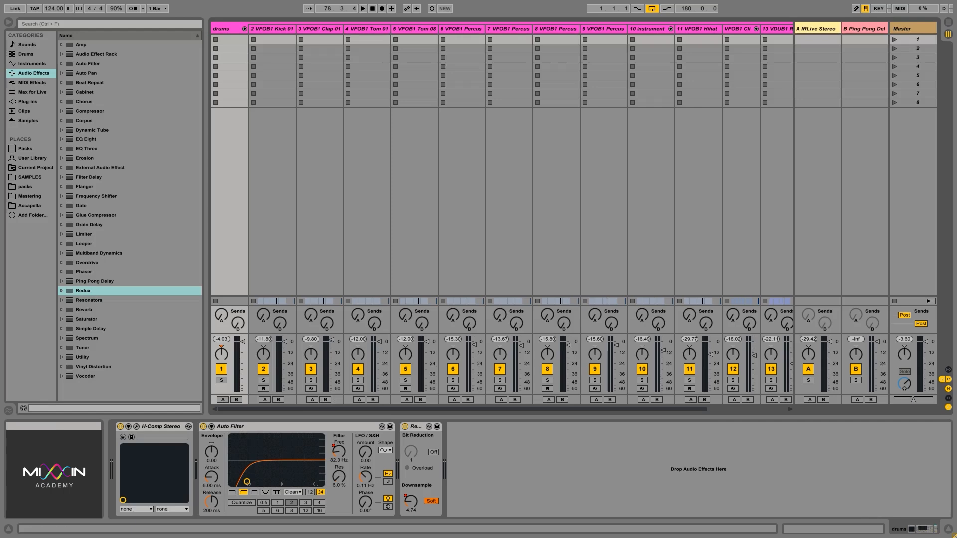
pyautogui.click(947, 408)
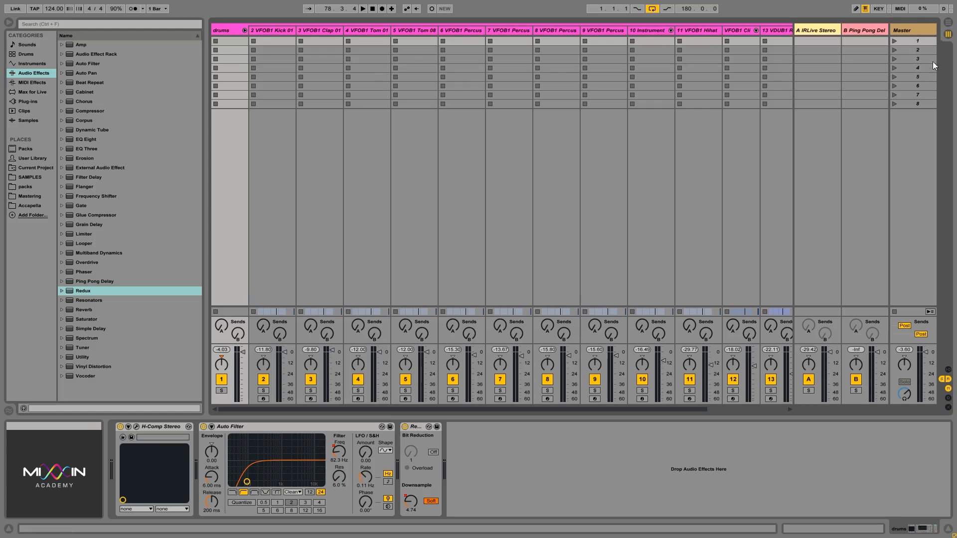
pyautogui.click(949, 23)
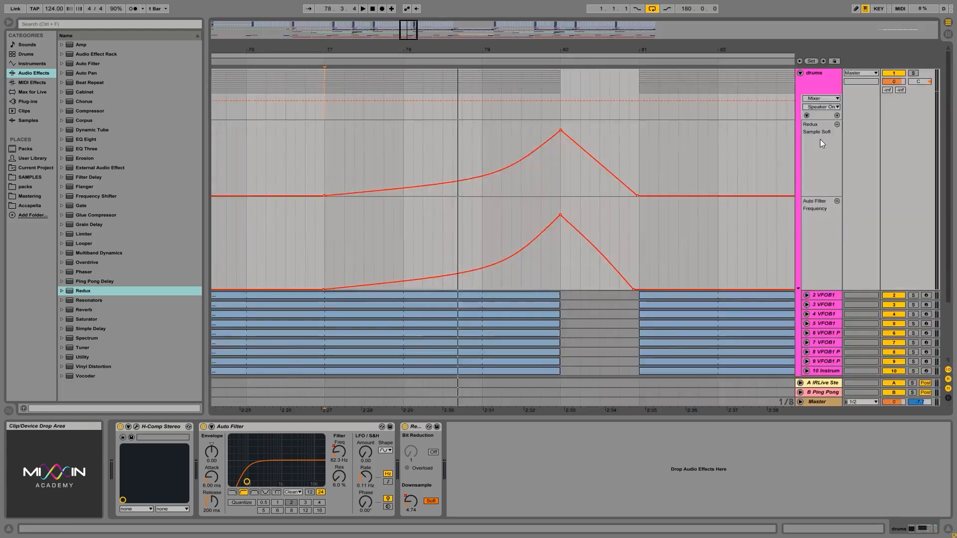
# Select the drums group's A-IRLive Stereo send for automation and give it its own automation lane.
pyautogui.click(820, 107)
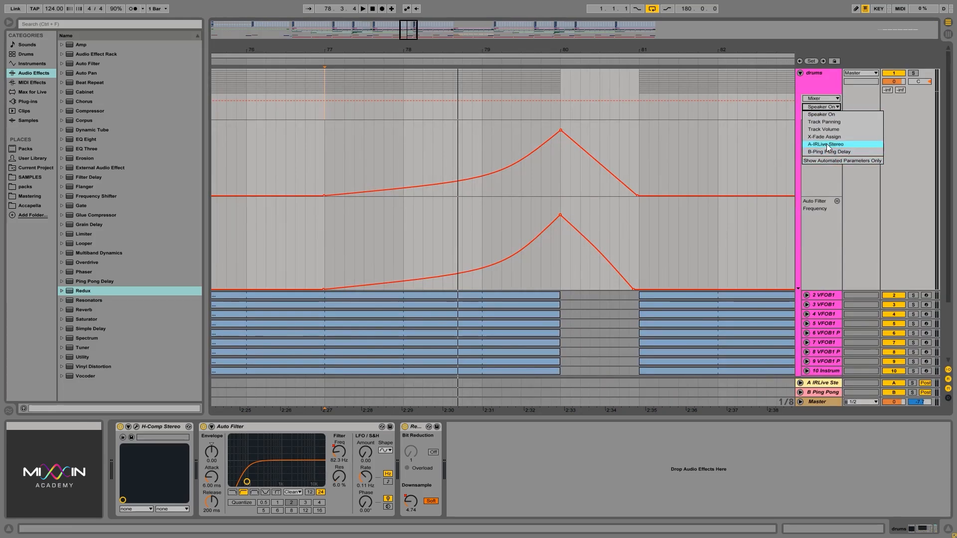
pyautogui.click(827, 152)
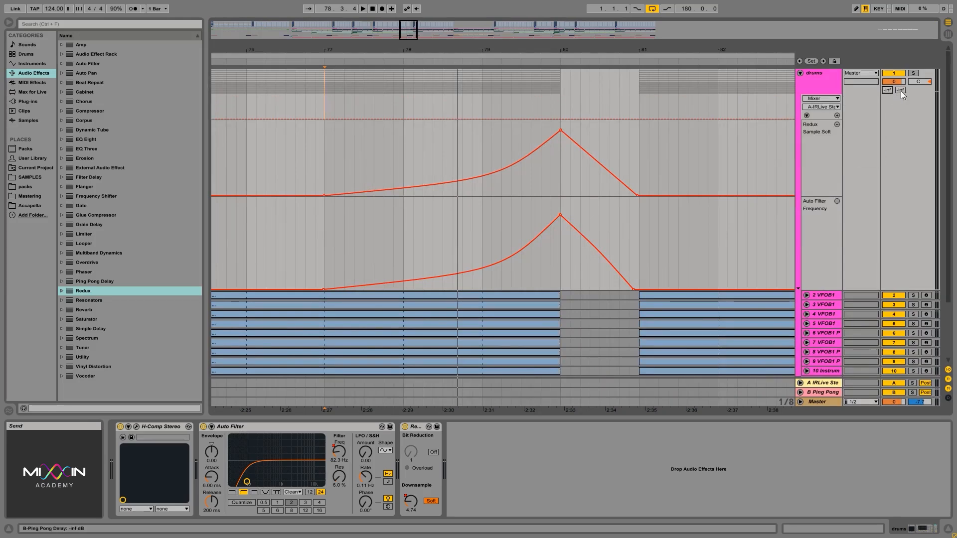
pyautogui.moveTo(890, 90)
pyautogui.mouseDown()
pyautogui.moveTo(890, 80)
pyautogui.moveTo(891, 91)
pyautogui.mouseUp()
pyautogui.click(900, 91)
pyautogui.click(887, 89)
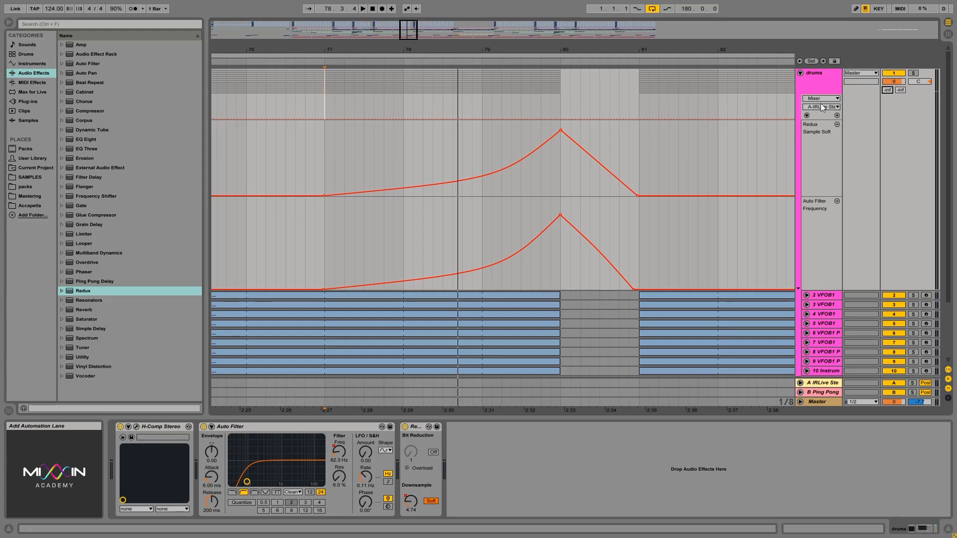
pyautogui.click(836, 116)
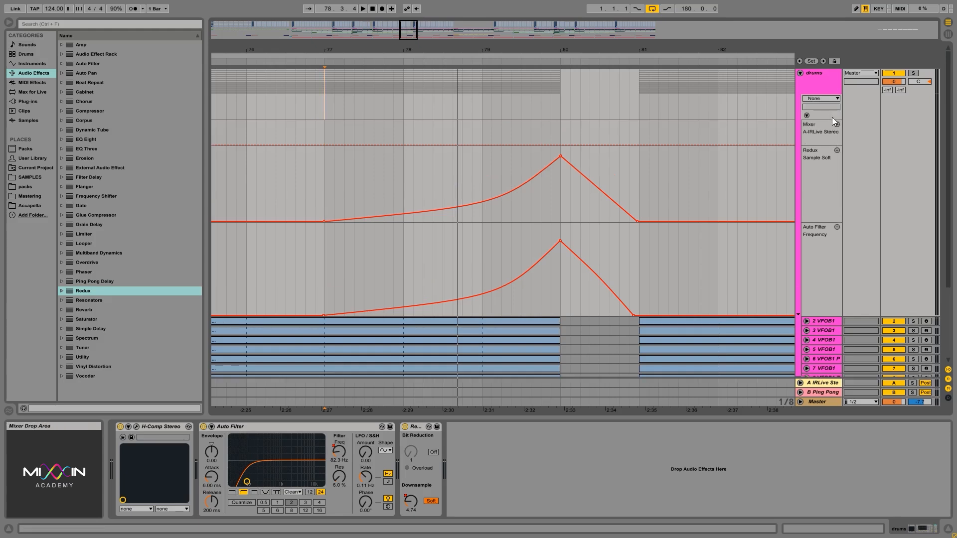
# Draw a curved A-IRLive Stereo send rise from bar 77 to a bar 80 peak, dropping to zero around 80.3, and play it back from 76.3.3.
pyautogui.click(325, 145)
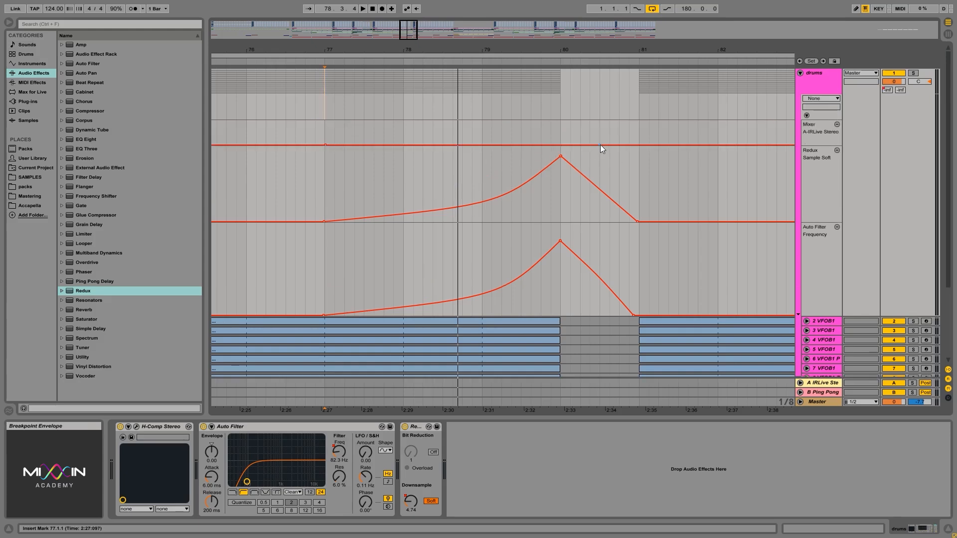
pyautogui.moveTo(561, 143); pyautogui.dragTo(520, 134)
pyautogui.click(295, 139)
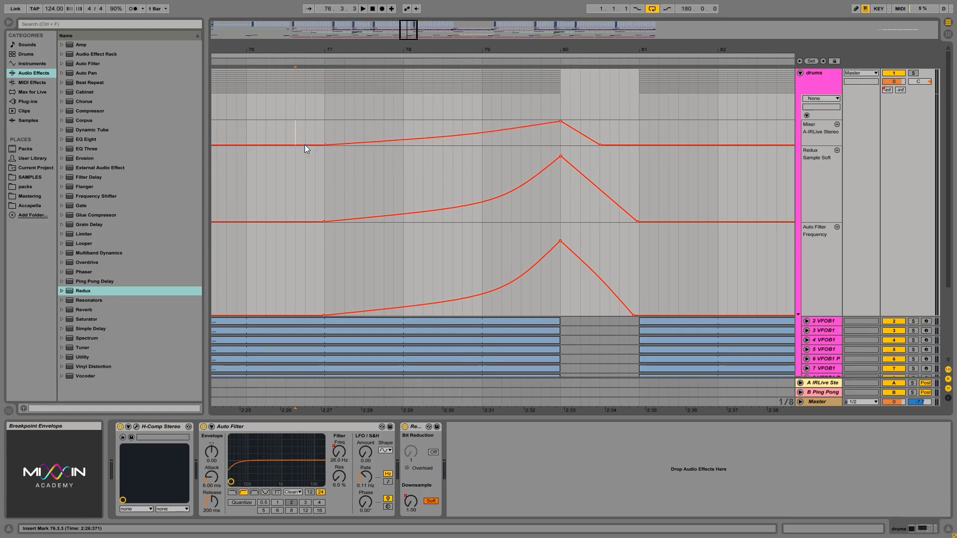
pyautogui.press('space')
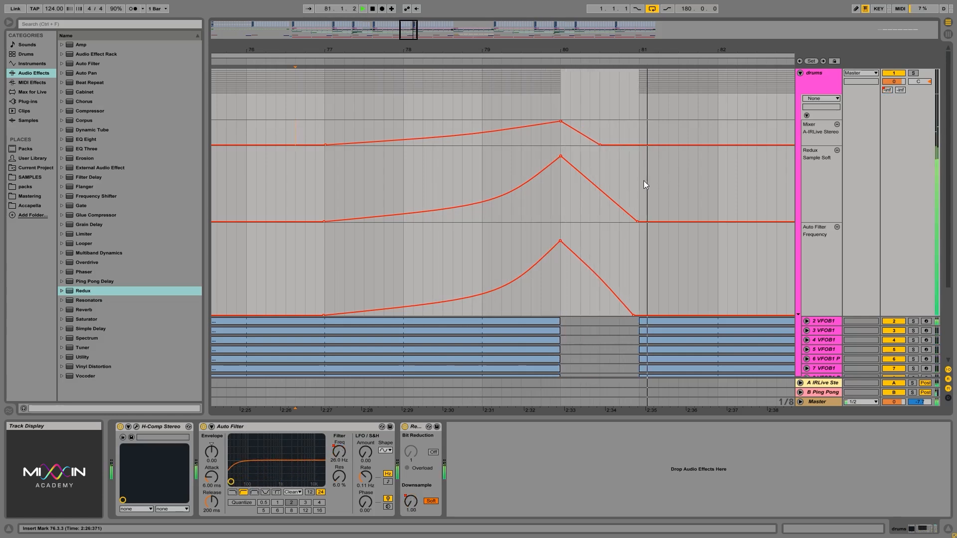
pyautogui.press('space')
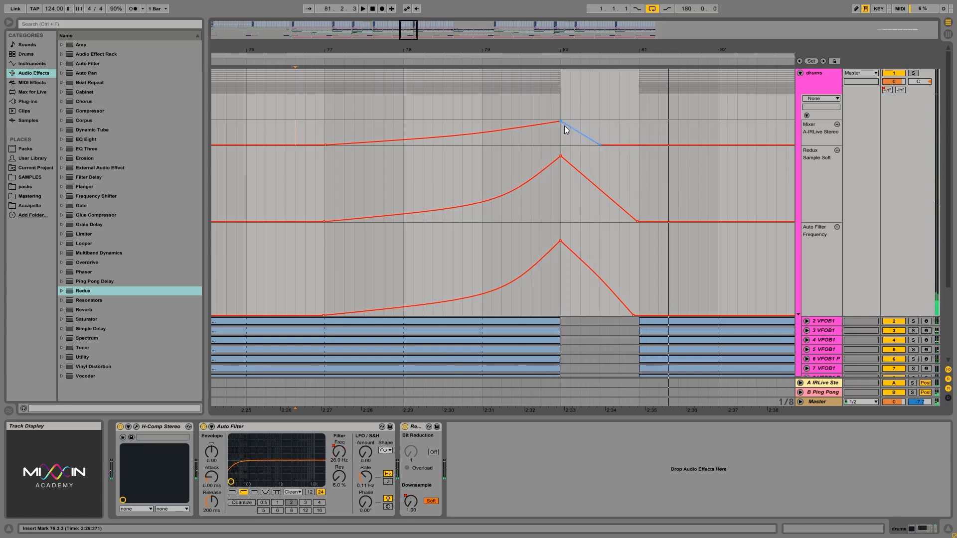
# Show the Mixer's A-IRLive Stereo send envelope on the drums group's main track display.
pyautogui.click(822, 99)
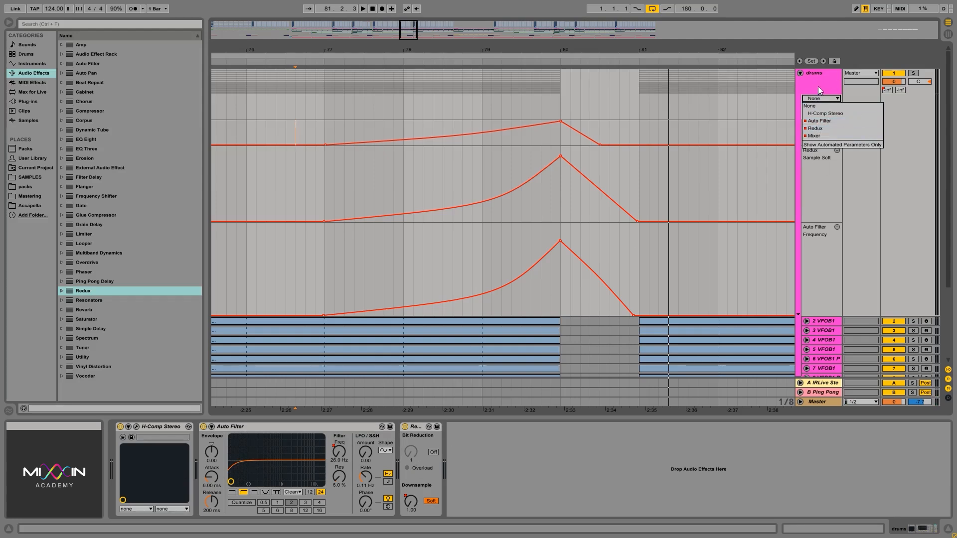
pyautogui.click(816, 135)
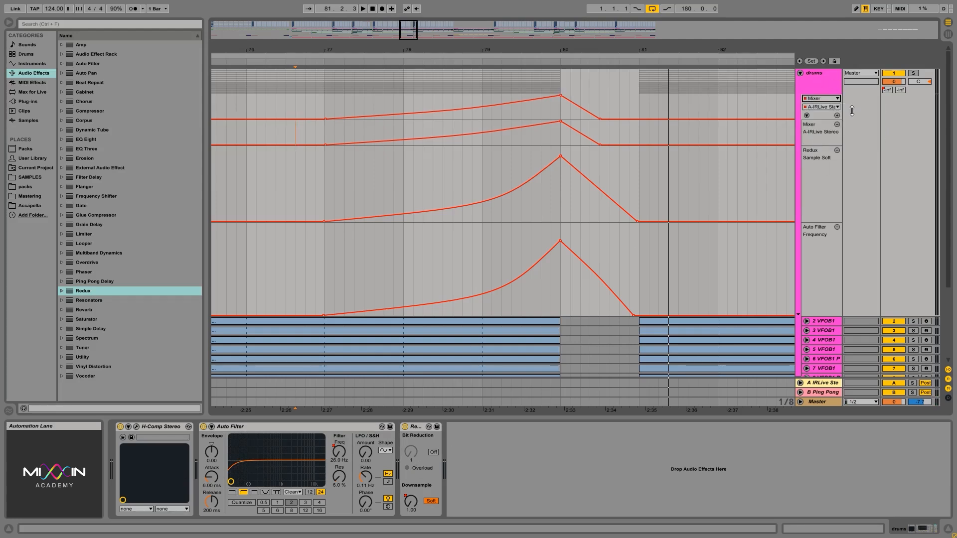
pyautogui.click(825, 107)
pyautogui.click(887, 77)
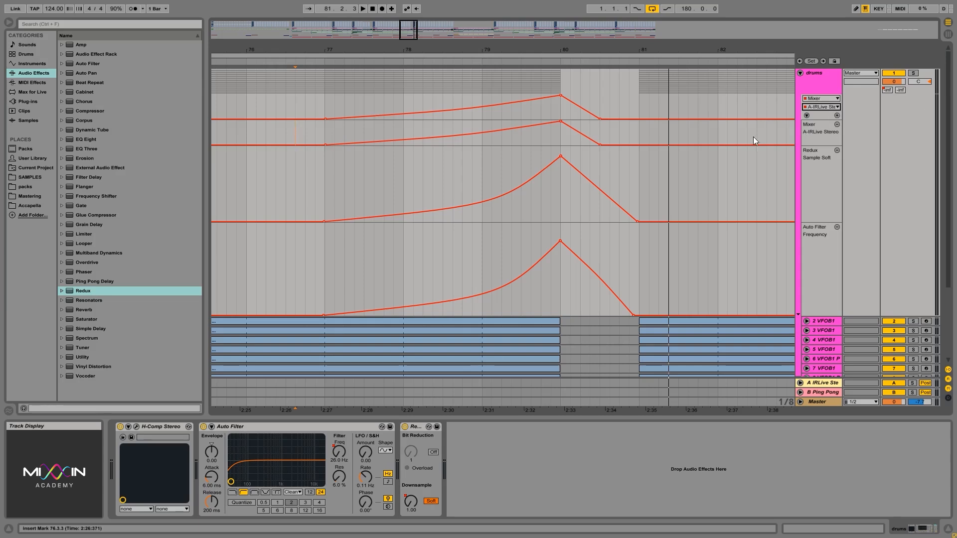
# Heighten the A-IRLive Stereo lane, shrink the Sample Soft and Auto Filter Frequency lanes, and fold and unfold the drums group.
pyautogui.moveTo(817, 146); pyautogui.dragTo(818, 163)
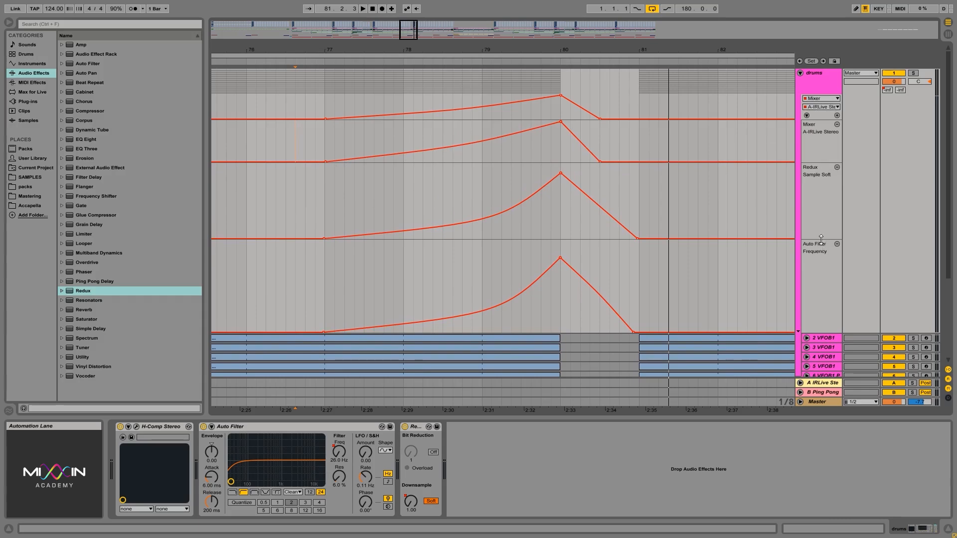
pyautogui.moveTo(820, 241); pyautogui.dragTo(820, 211)
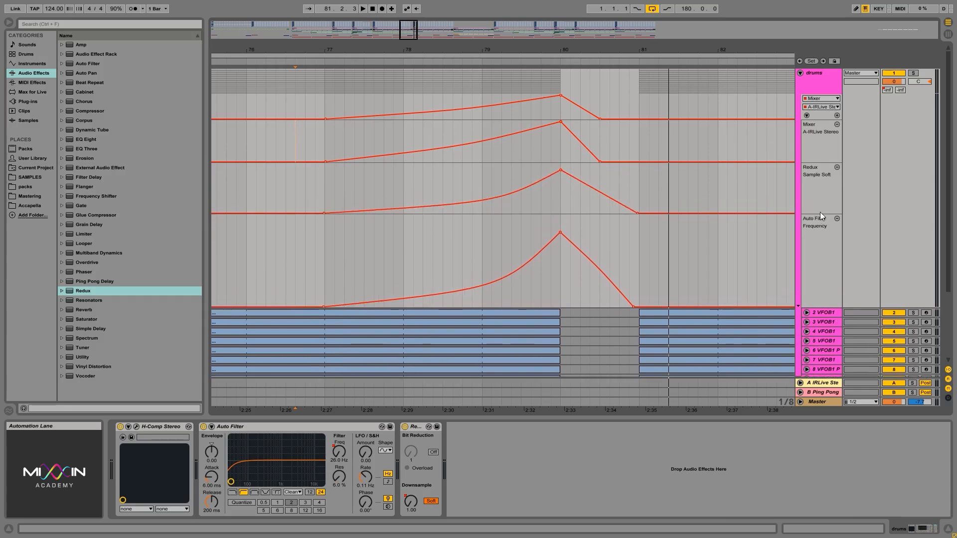
pyautogui.moveTo(827, 307); pyautogui.dragTo(829, 265)
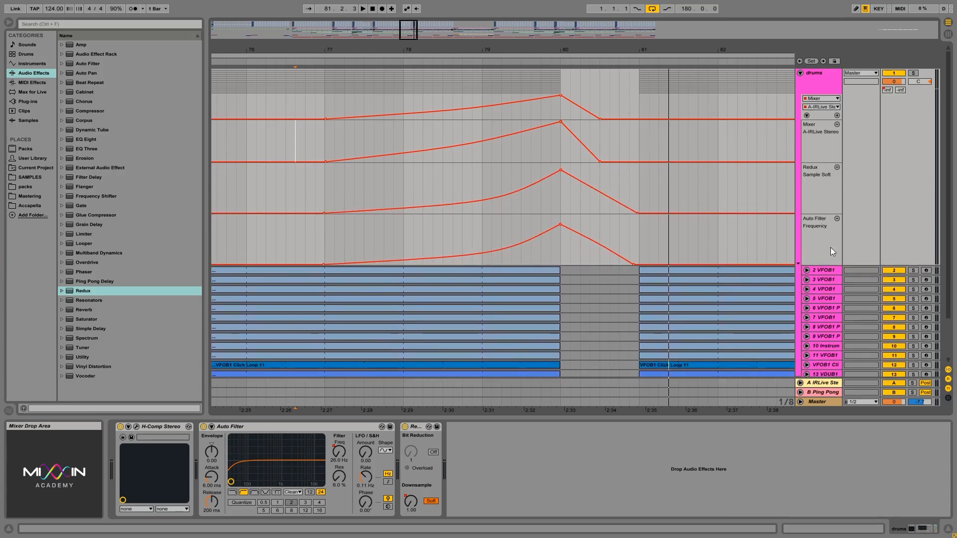
pyautogui.click(800, 73)
pyautogui.click(801, 73)
# Override the drums group's A-IRLive Stereo send automation by manually setting the send to -inf dB, and play back from 76.4.1.
pyautogui.moveTo(887, 90); pyautogui.dragTo(888, 119)
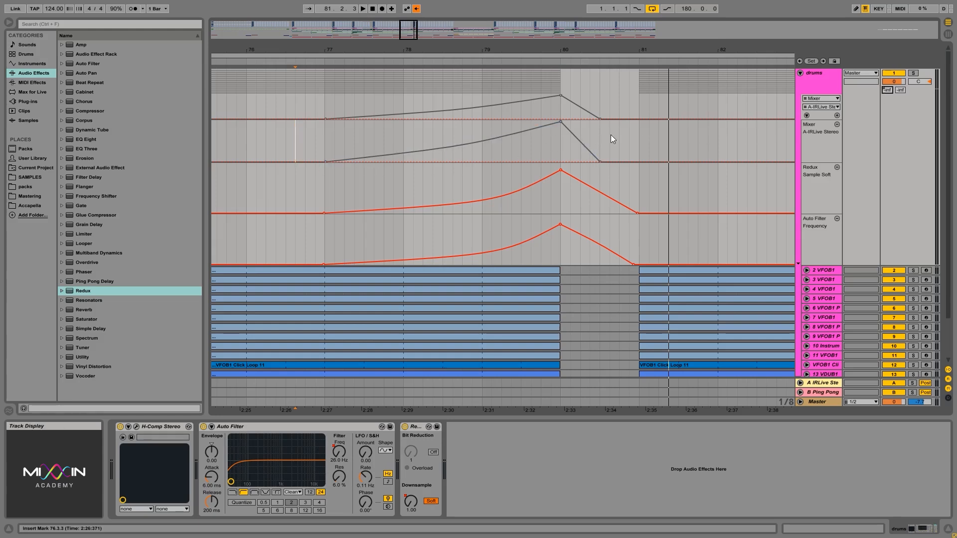
pyautogui.moveTo(887, 90); pyautogui.dragTo(887, 100)
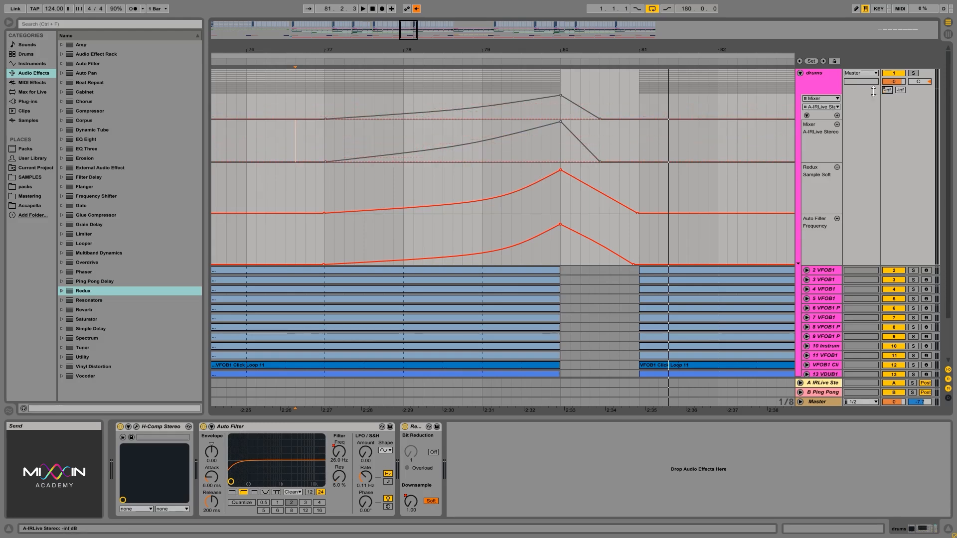
pyautogui.click(305, 145)
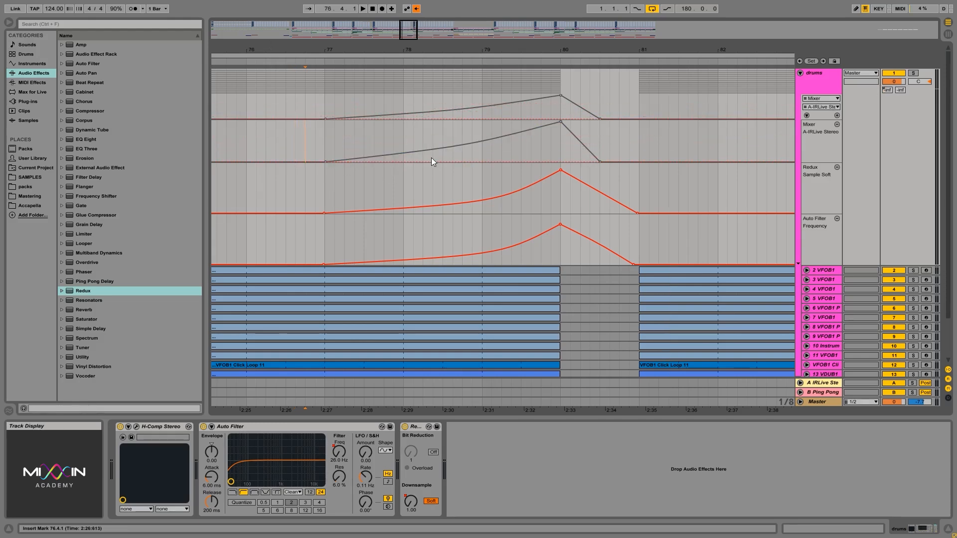
pyautogui.press('space')
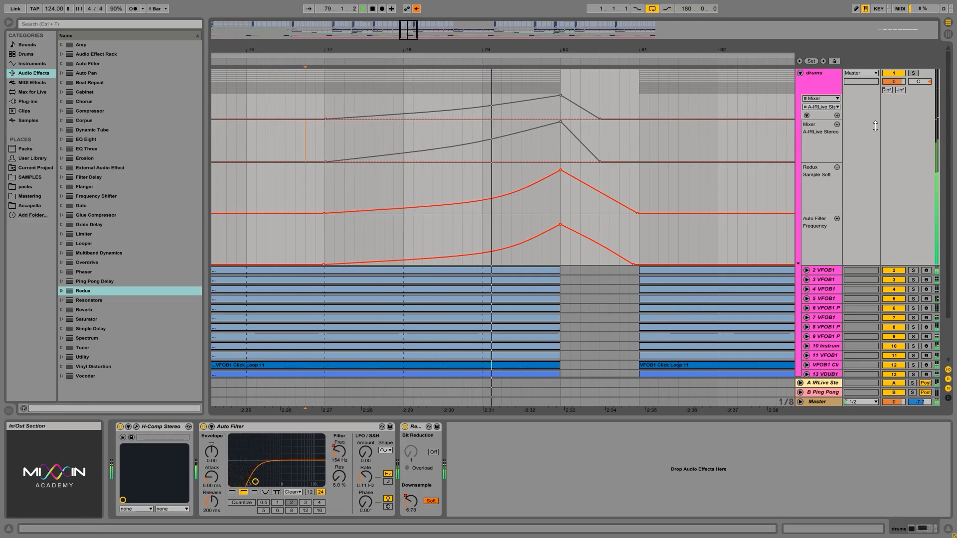
pyautogui.press('space')
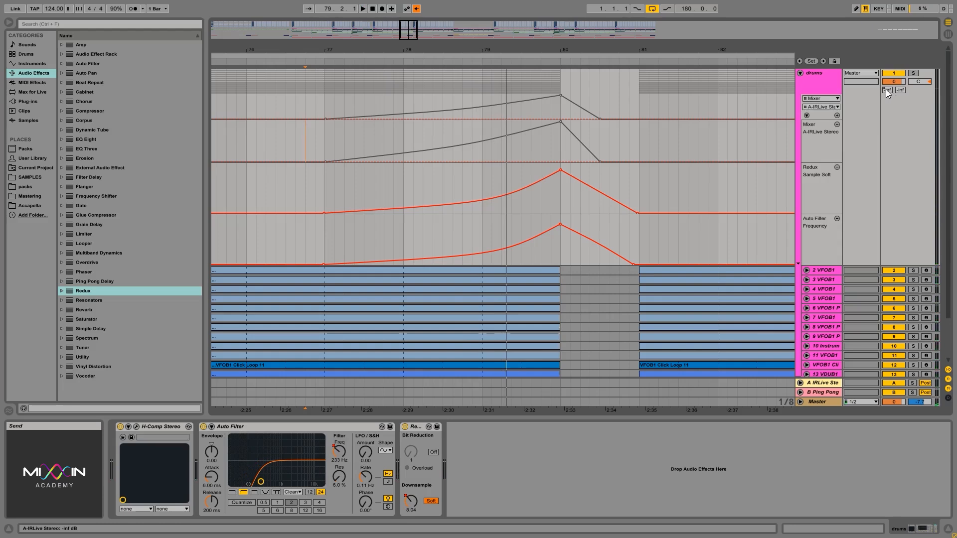
# Re-enable the automation of the drums group's A-IRLive Stereo send.
pyautogui.rightClick(886, 88)
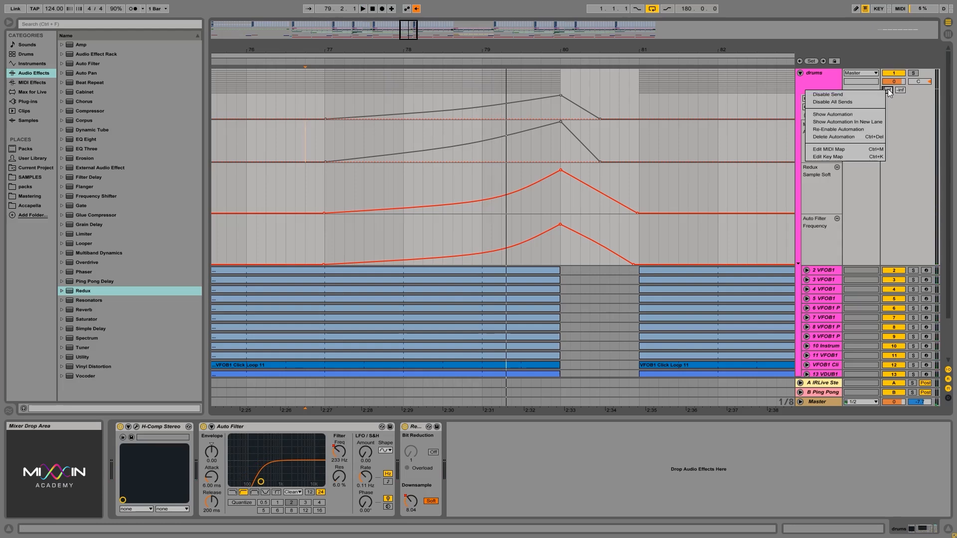
pyautogui.click(849, 131)
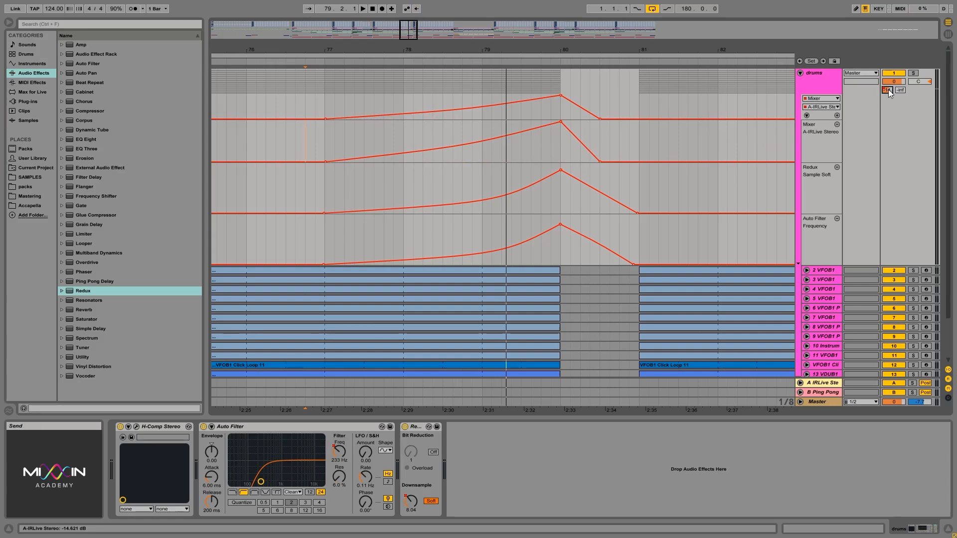
# Override the drums group's A-IRLive Stereo send automation by lowering the send manually, and re-enable that send's automation.
pyautogui.moveTo(888, 88); pyautogui.dragTo(888, 108)
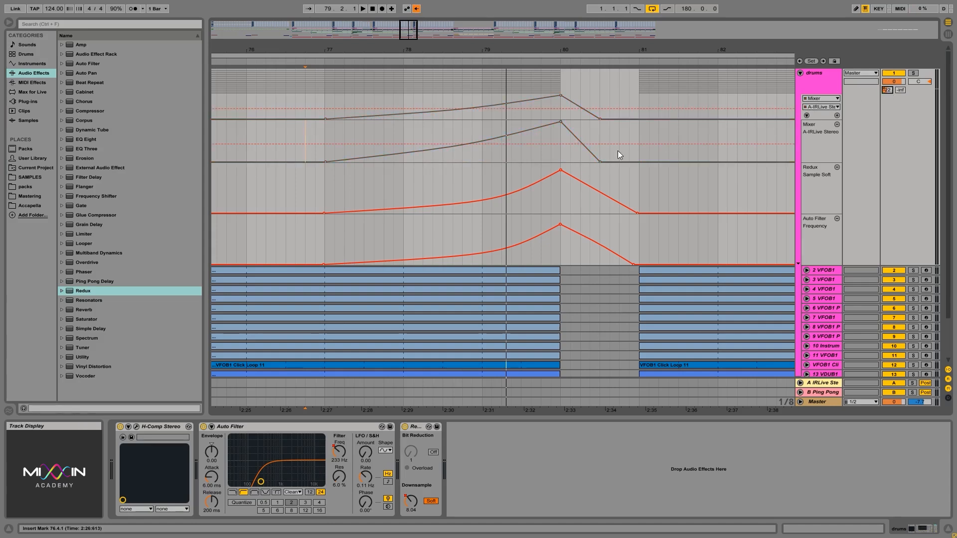
pyautogui.rightClick(888, 89)
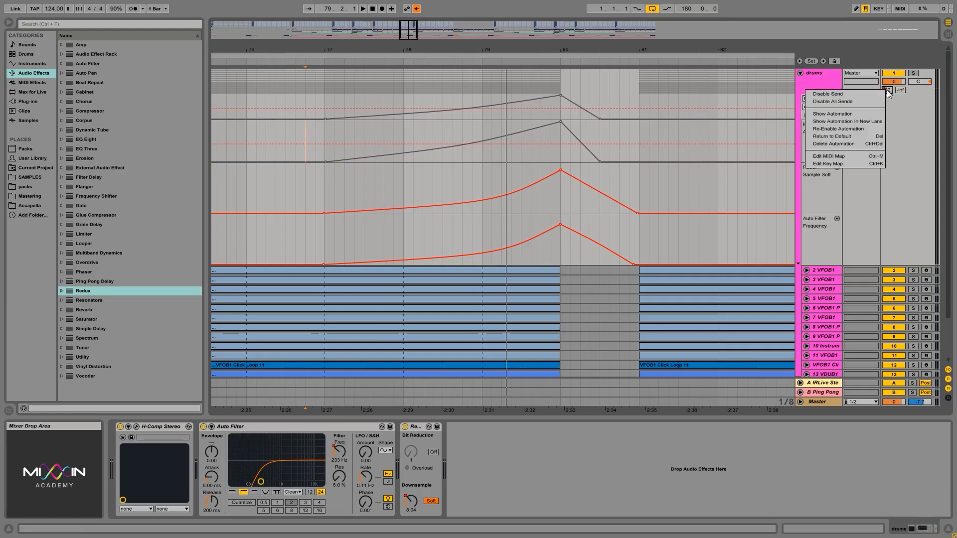
pyautogui.click(856, 130)
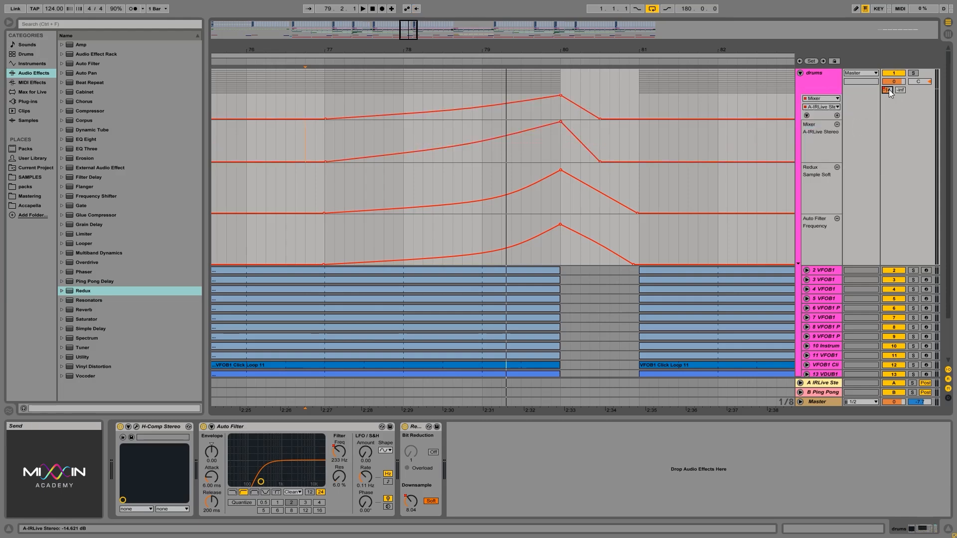
# Remove the drums group's separate A-IRLive Stereo lane, show Auto Filter on the main display, and show the send's automation in a new lane.
pyautogui.click(837, 125)
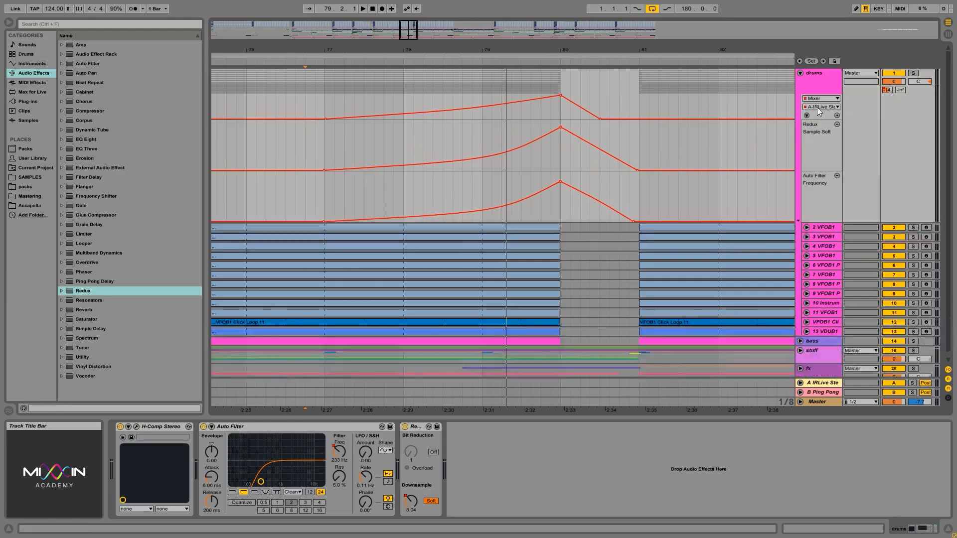
pyautogui.click(820, 99)
pyautogui.click(824, 121)
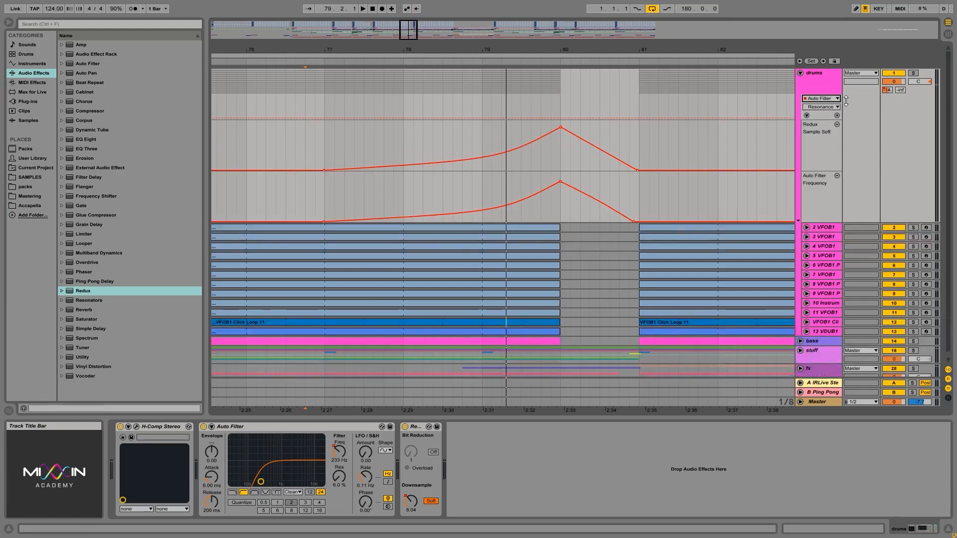
pyautogui.rightClick(887, 90)
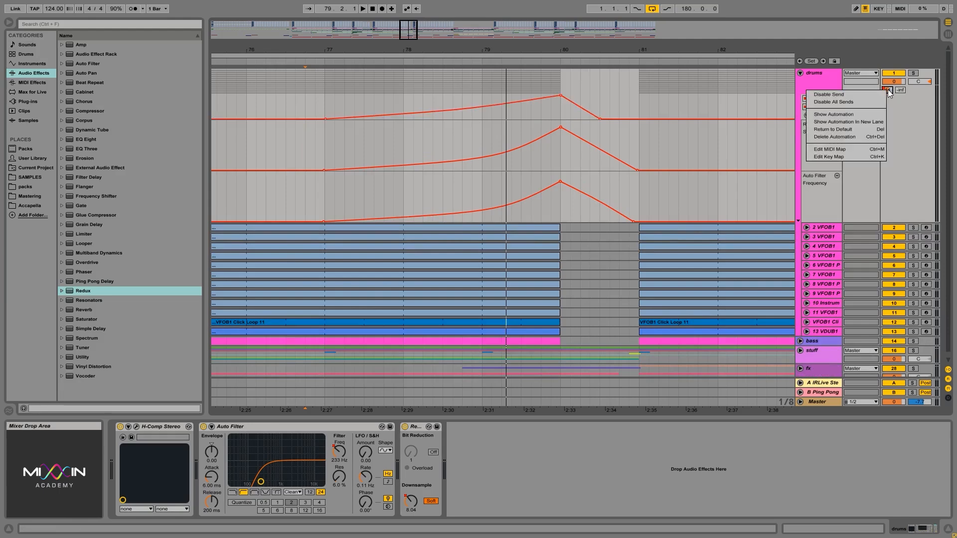
pyautogui.click(847, 122)
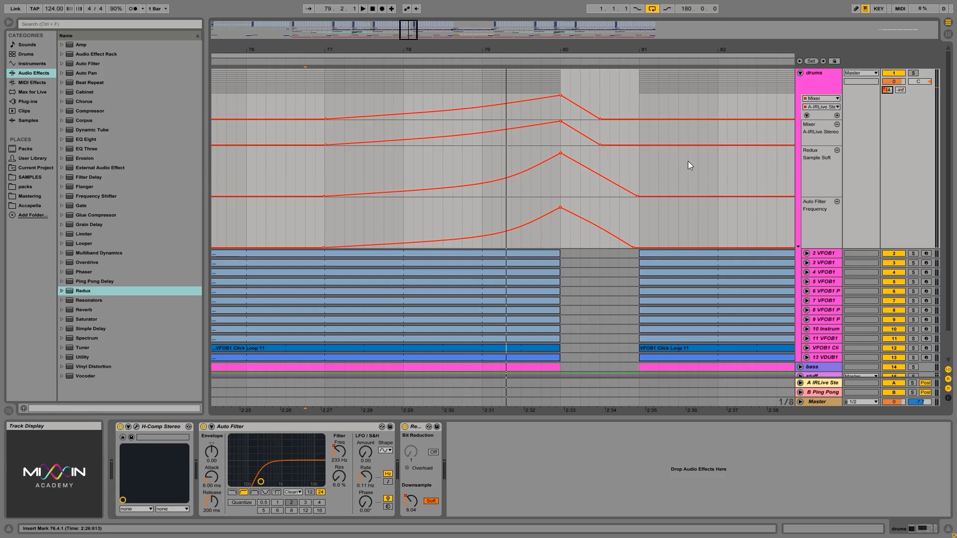
pyautogui.rightClick(888, 90)
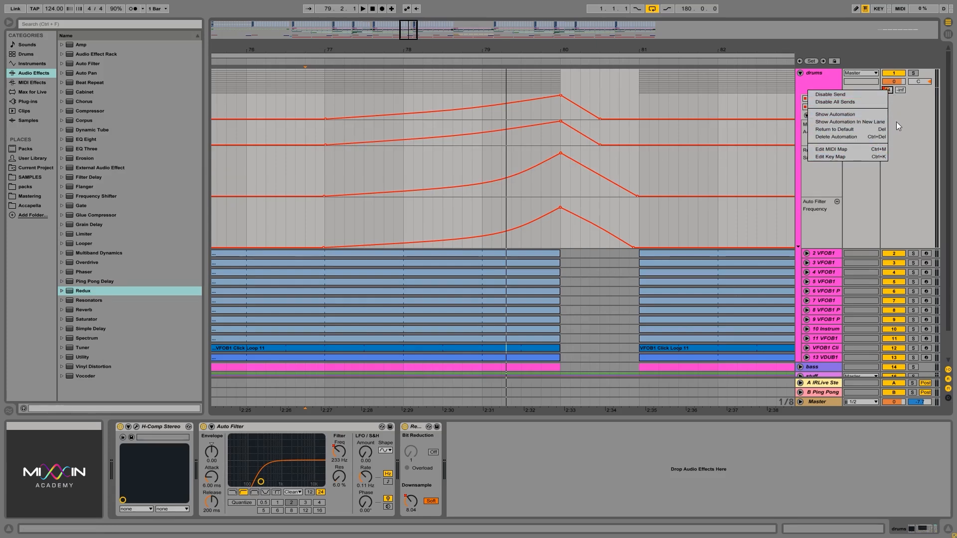
pyautogui.click(913, 113)
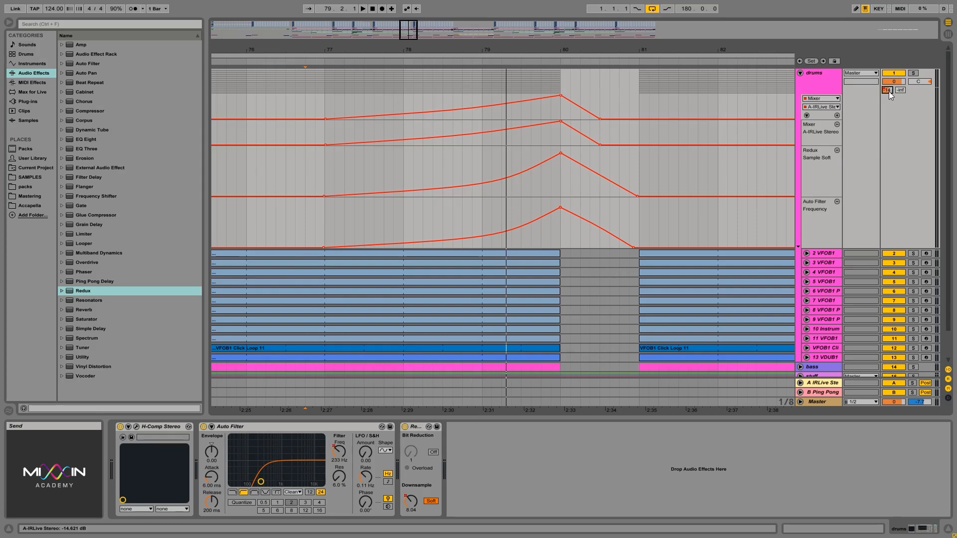
# Override the drums group's automation by lowering the A-IRLive Stereo send, setting Auto Filter Frequency to 156 Hz and Redux Downsample to 7.18.
pyautogui.moveTo(889, 91); pyautogui.dragTo(889, 98)
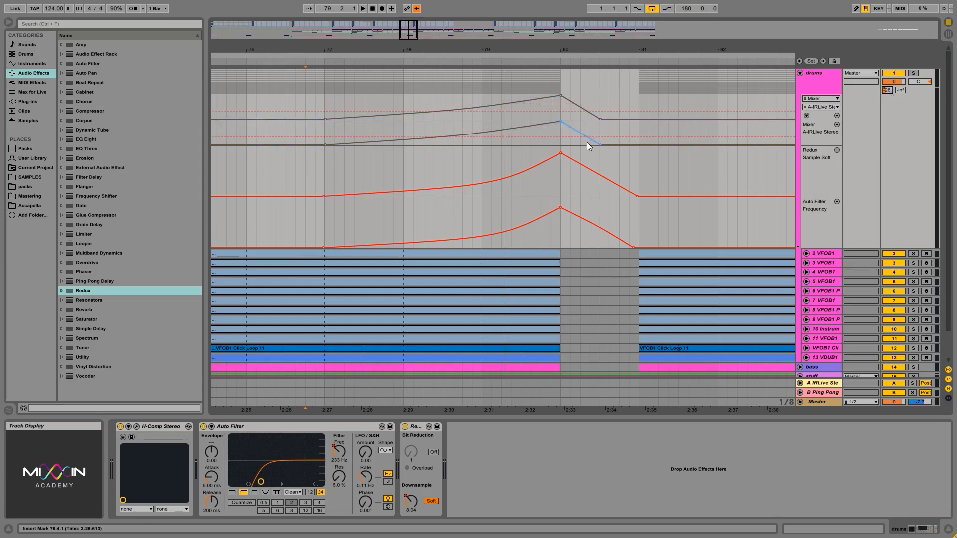
pyautogui.moveTo(340, 453); pyautogui.dragTo(340, 464)
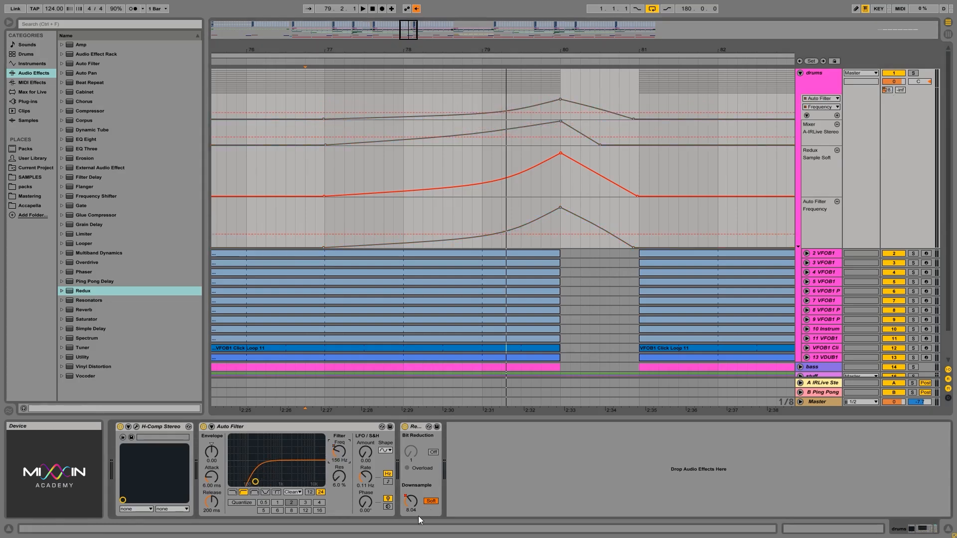
pyautogui.moveTo(411, 502); pyautogui.dragTo(411, 508)
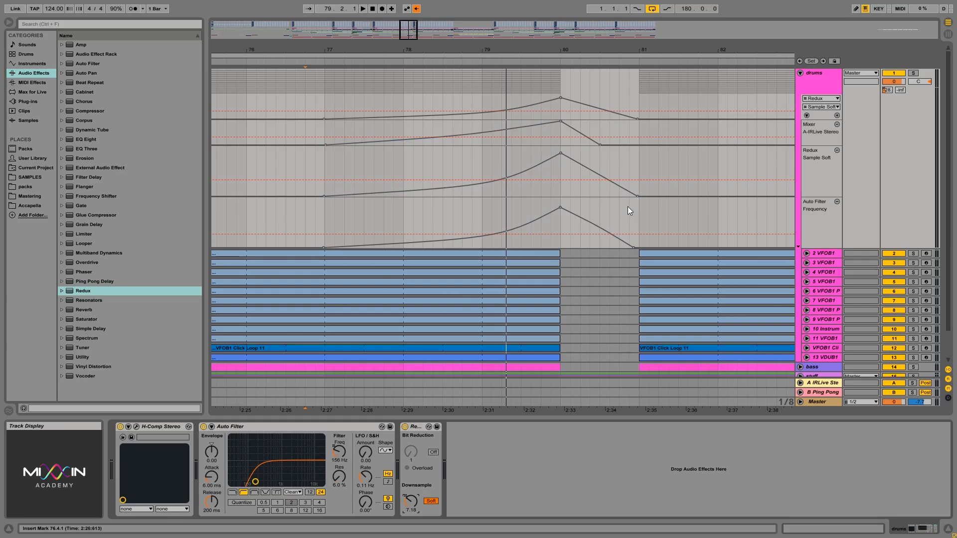
# Re-enable all overridden automation in the arrangement at once.
pyautogui.rightClick(887, 91)
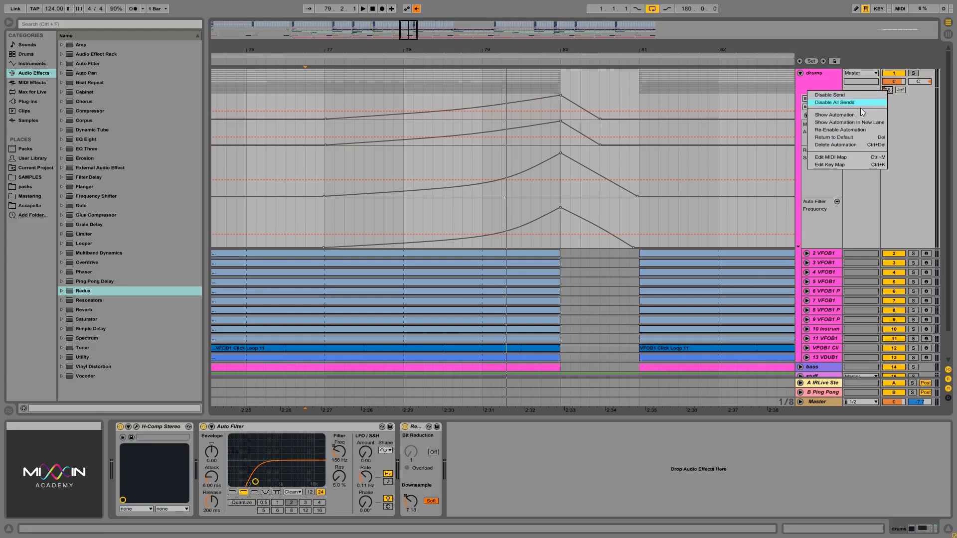
pyautogui.click(914, 128)
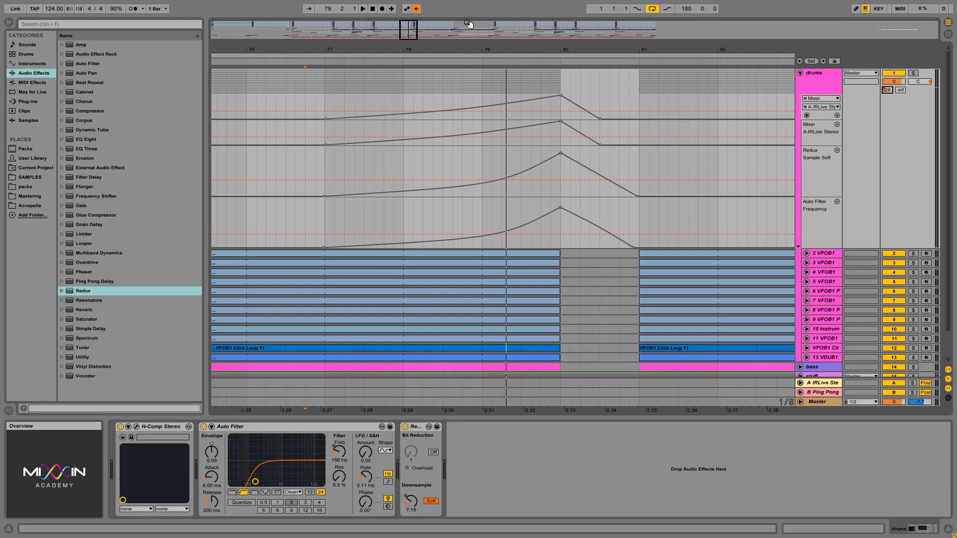
pyautogui.click(417, 8)
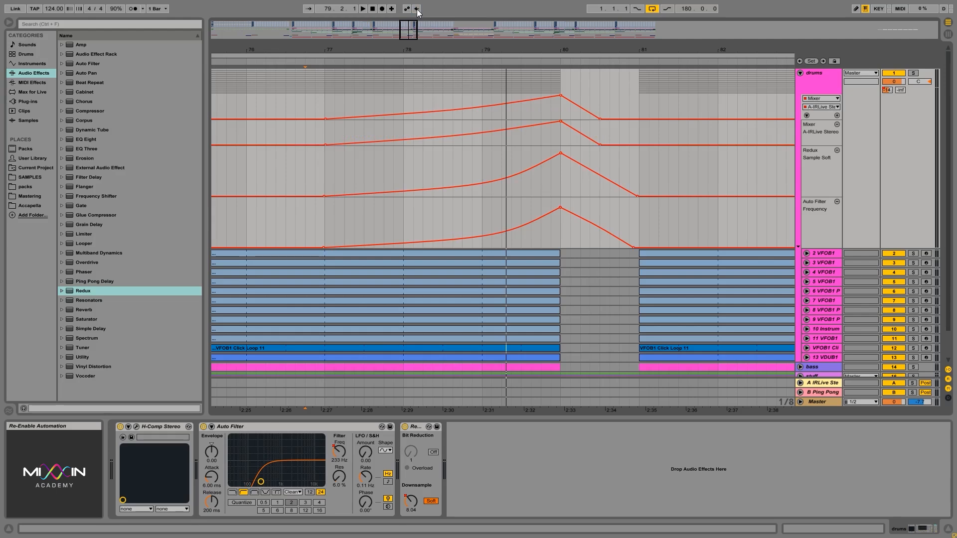